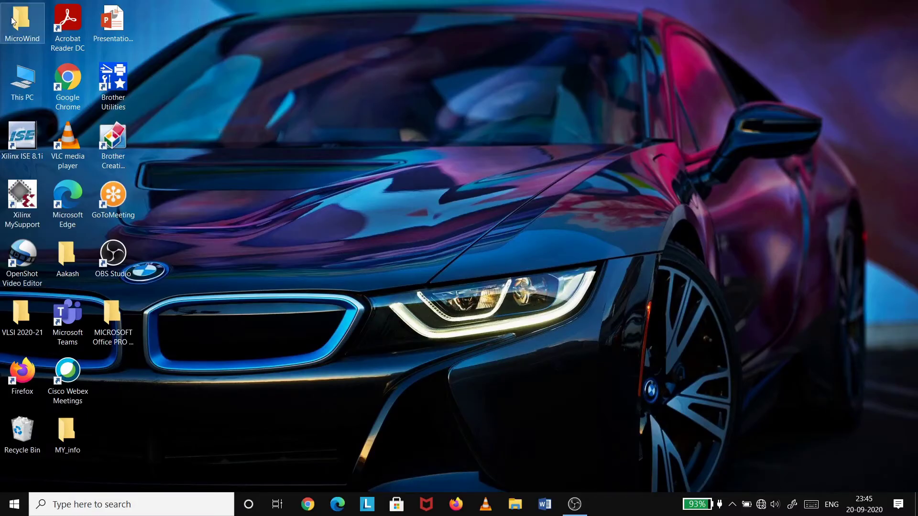
Step: Open the MicroWind folder and launch Microwind3.exe with an empty 0.12 µm layout
double_click(20, 22)
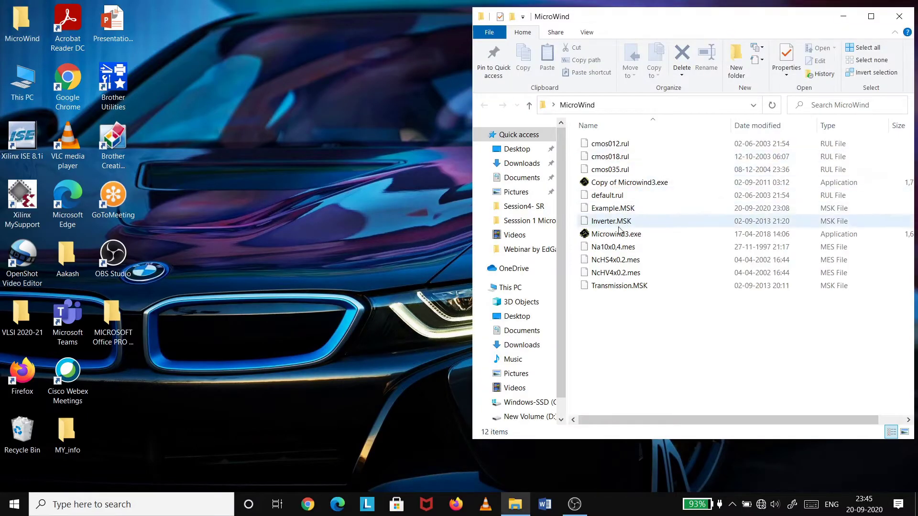
double_click(616, 234)
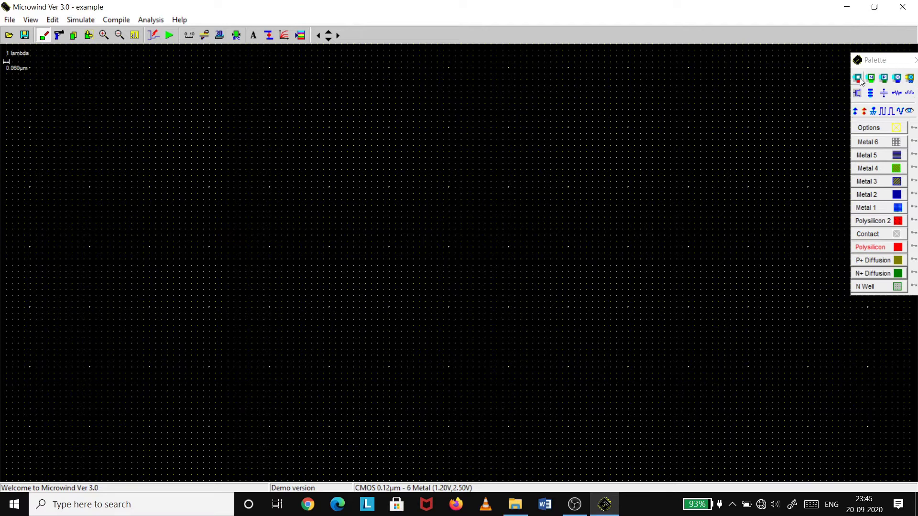
Step: Generate a pMOS transistor with width 2.000 and length 0.250 and place it
click(858, 96)
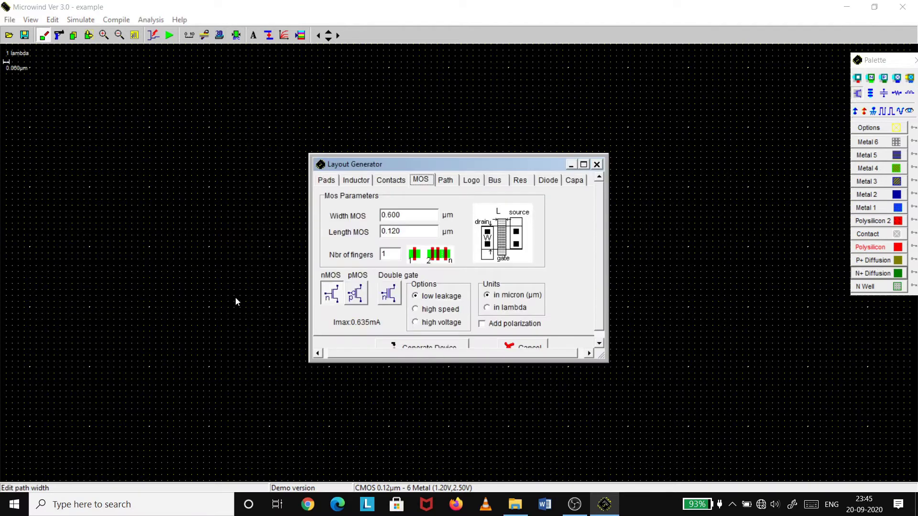
click(355, 297)
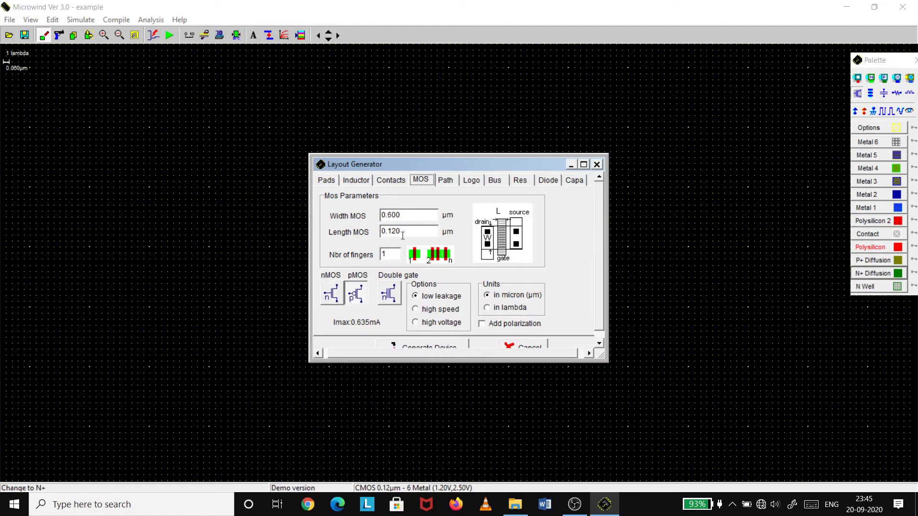
click(401, 214)
drag(401, 215, 372, 220)
text(2.000)
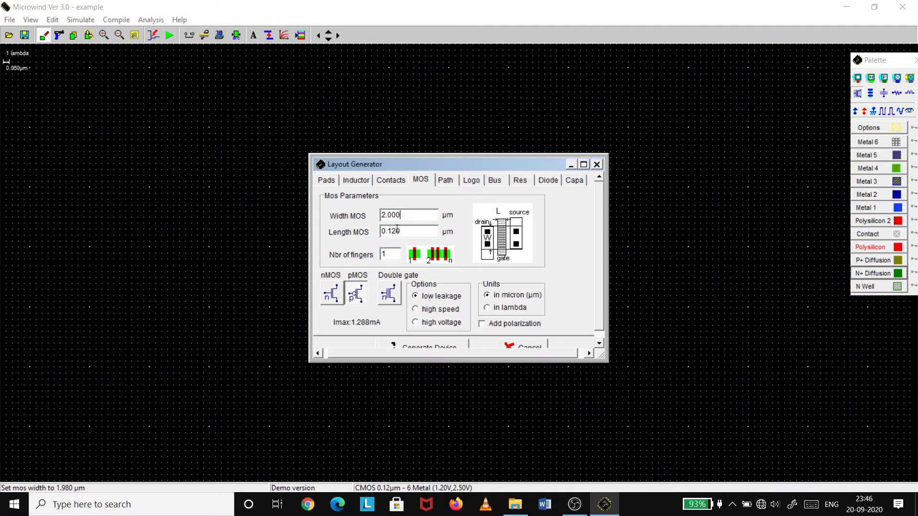
drag(396, 228, 374, 235)
text(0.2)
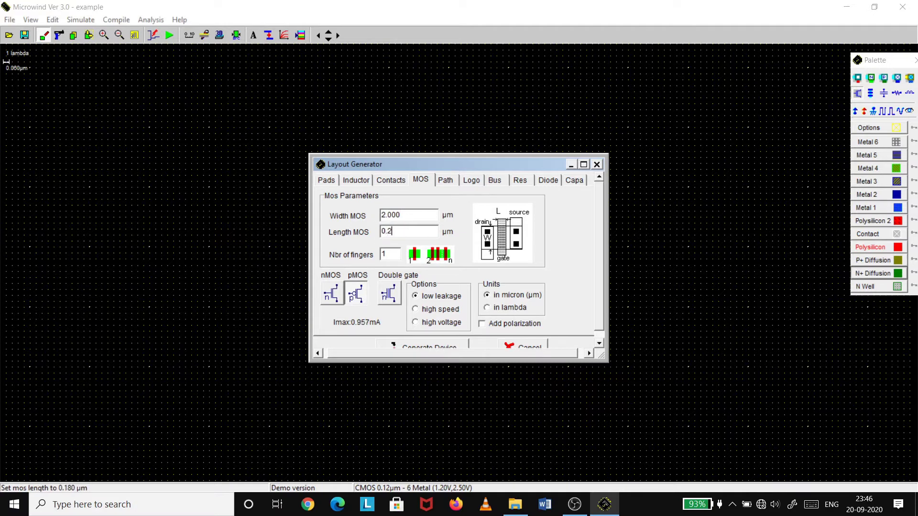
text(50)
click(423, 346)
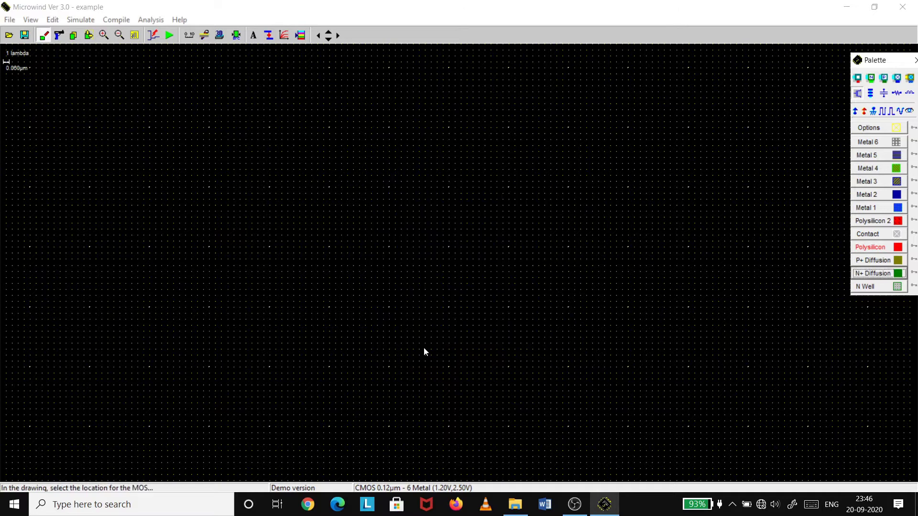
click(328, 260)
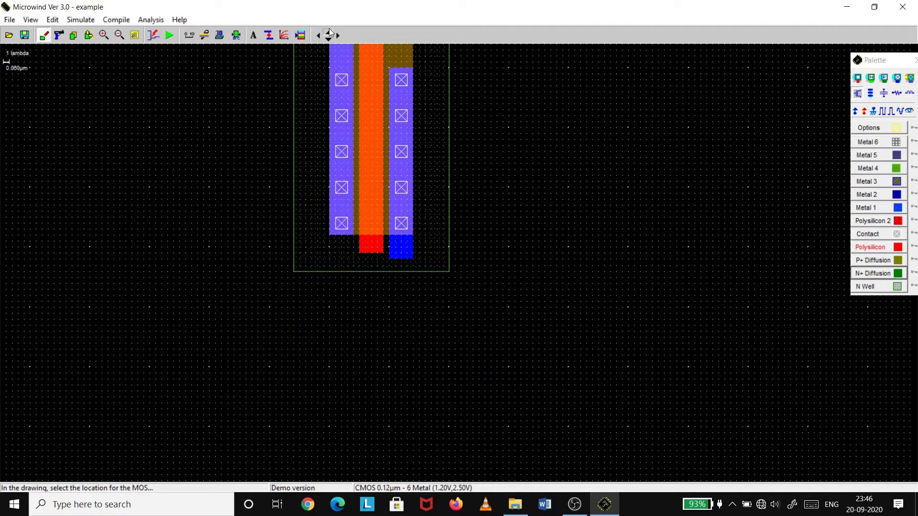
Step: Copy the pMOS transistor and place the duplicate to its right
click(326, 32)
click(74, 37)
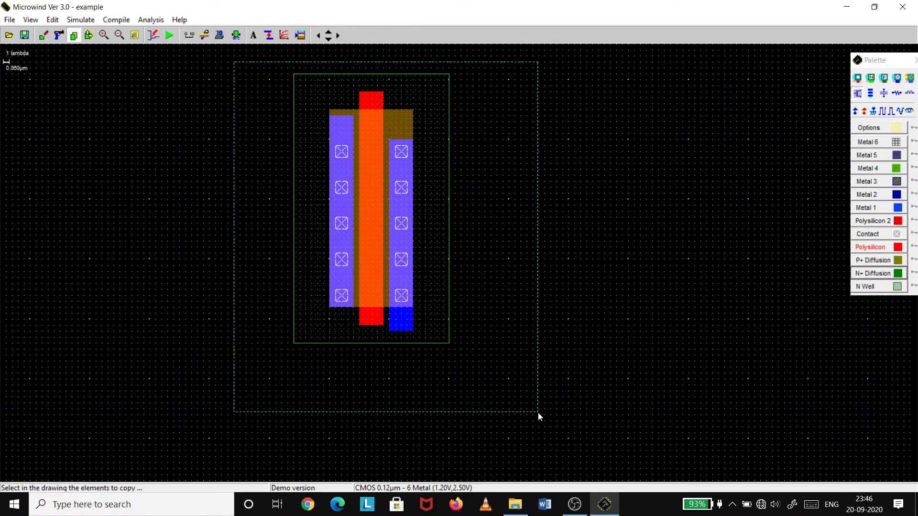
drag(407, 294, 538, 412)
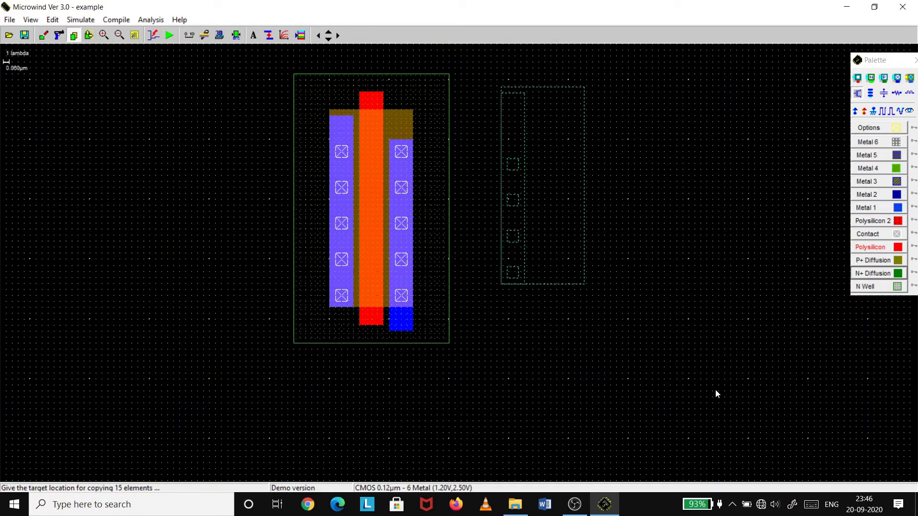
click(752, 412)
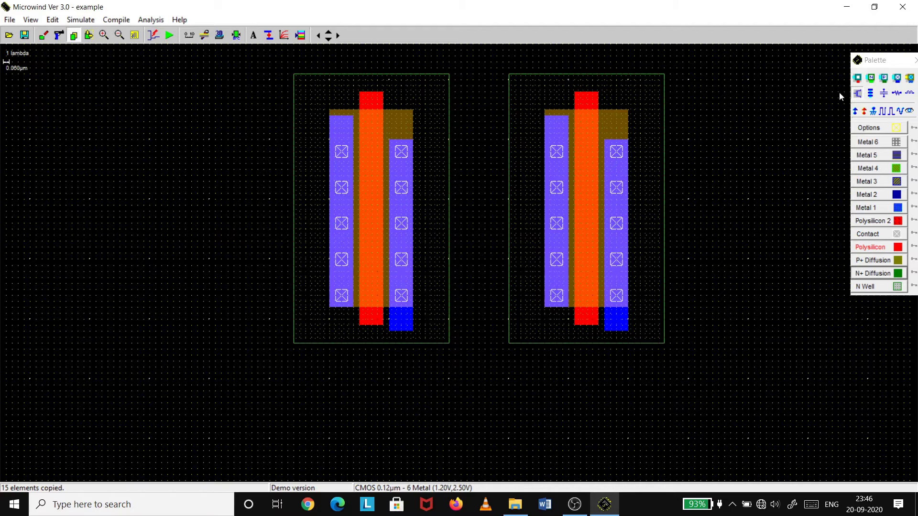
Step: Generate an nMOS transistor with width 1.000 and length 0.250 and place it below the pMOS pair
click(857, 93)
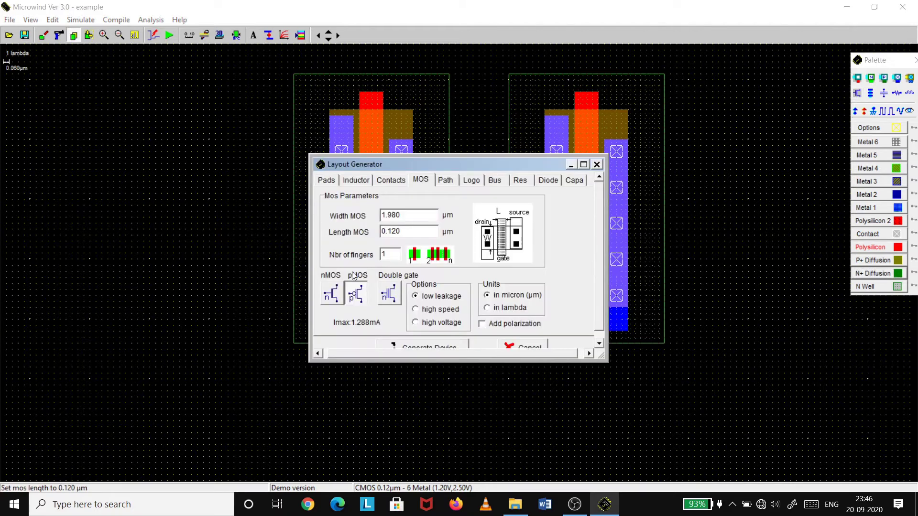
click(331, 294)
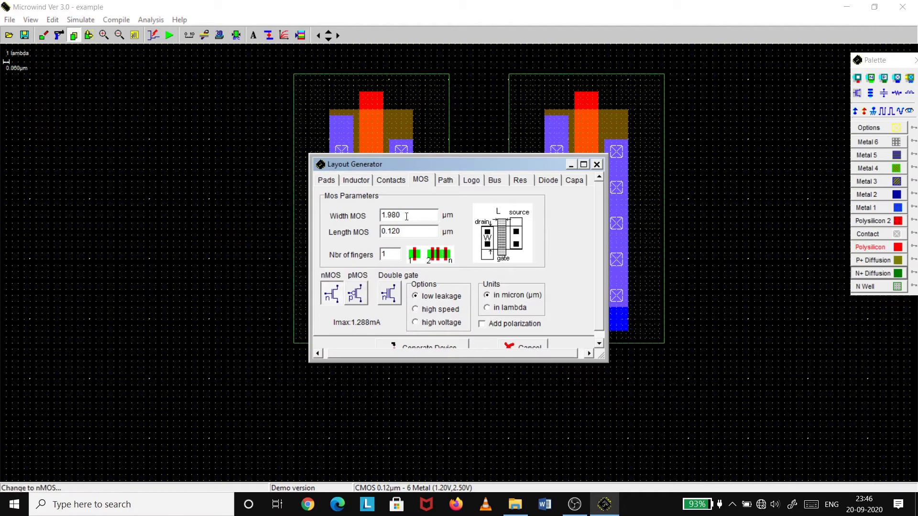
click(406, 217)
key(BackSpace)
key(BackSpace)
key(BackSpace)
text(0)
text(00)
click(405, 231)
key(BackSpace)
key(BackSpace)
key(BackSpace)
text(250)
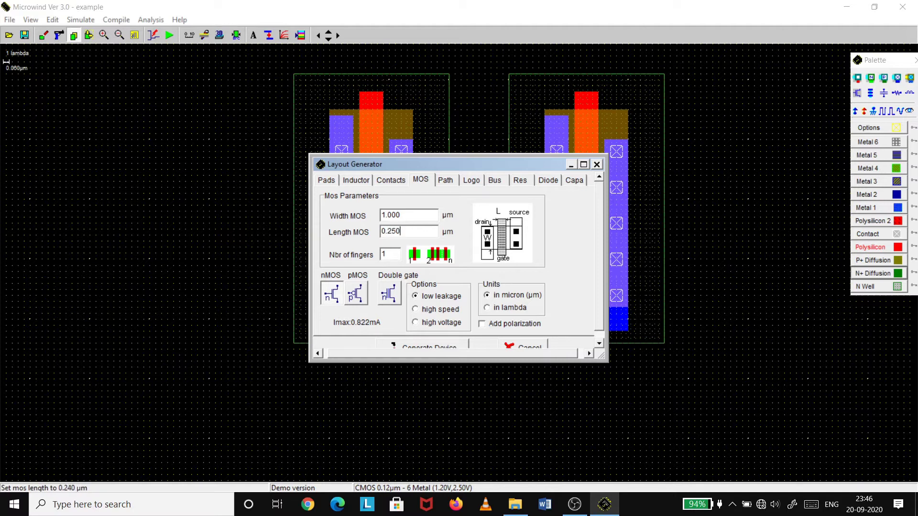
click(449, 346)
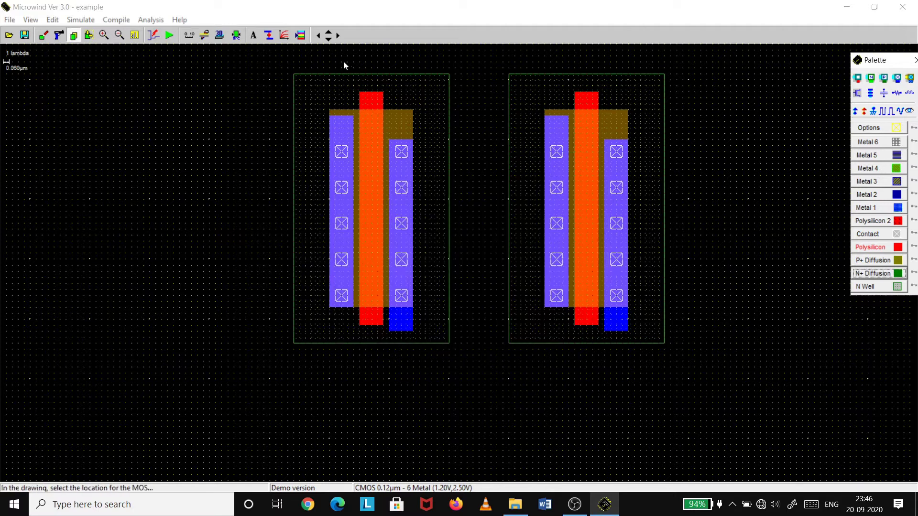
click(327, 42)
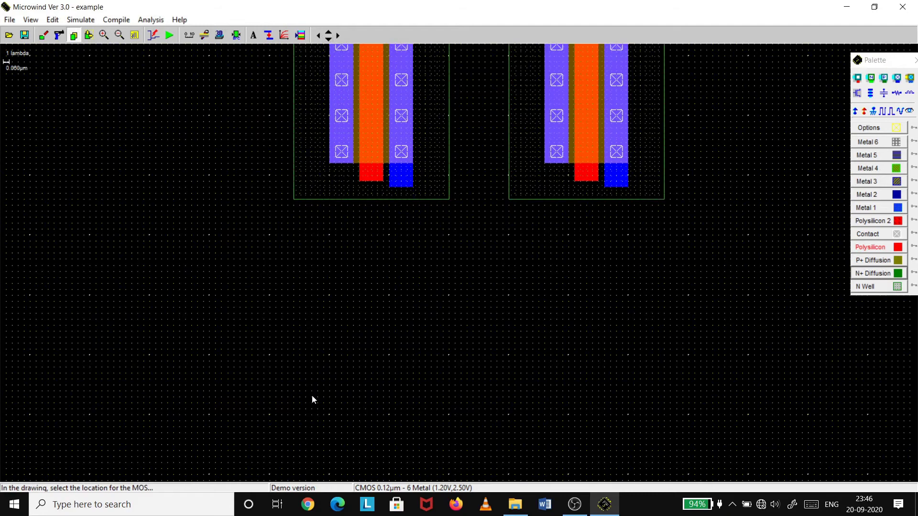
click(331, 408)
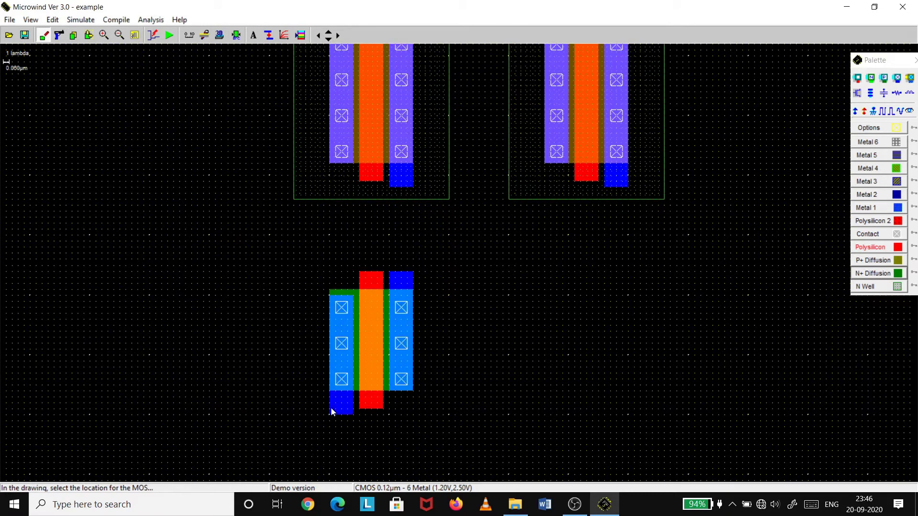
Step: Copy the nMOS transistor and place the duplicate to its right
click(73, 35)
drag(293, 250, 423, 435)
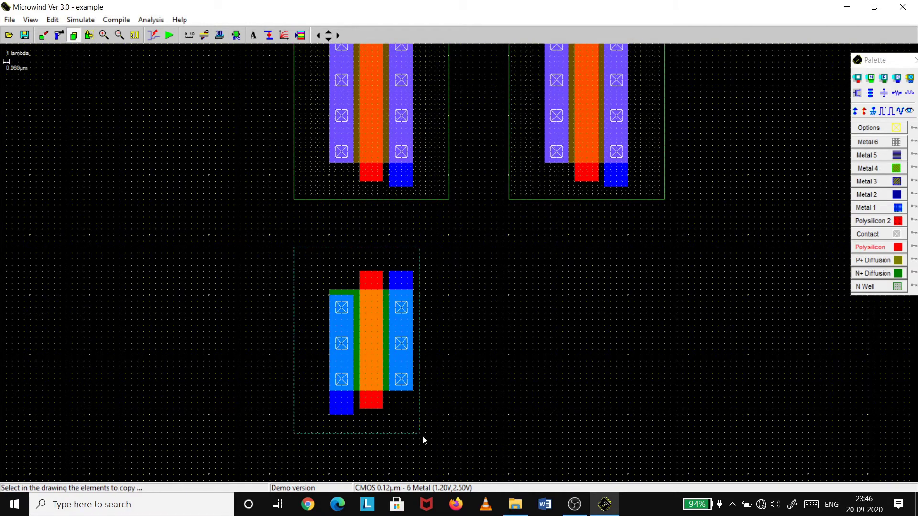
click(653, 449)
click(653, 452)
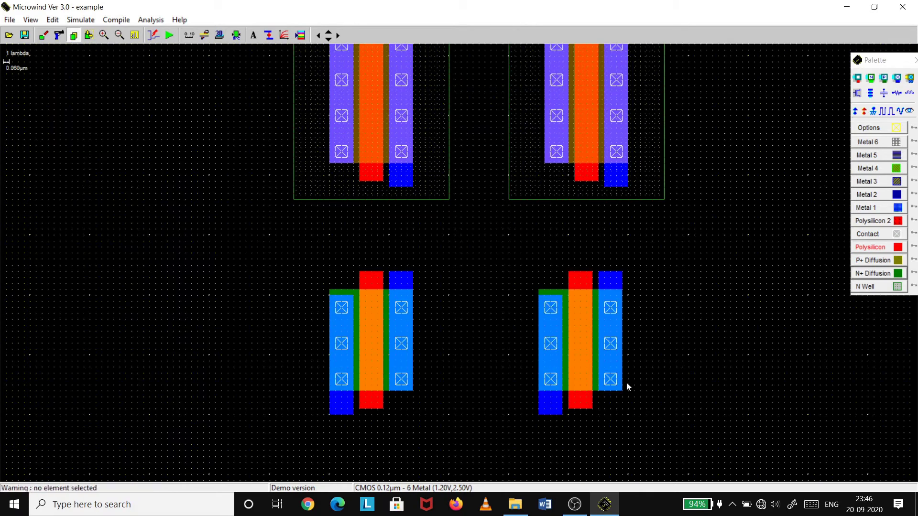
Step: Move the right-hand nMOS transistor beneath the left one
click(87, 38)
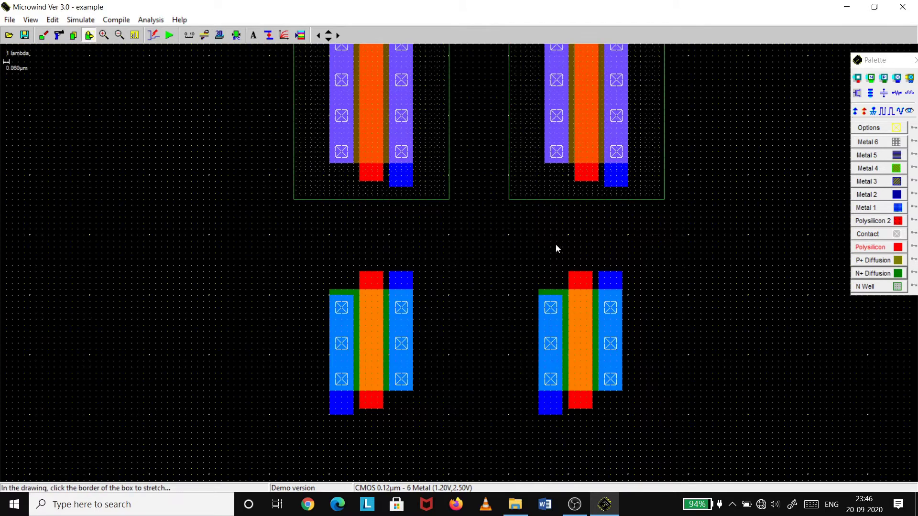
drag(536, 245, 644, 459)
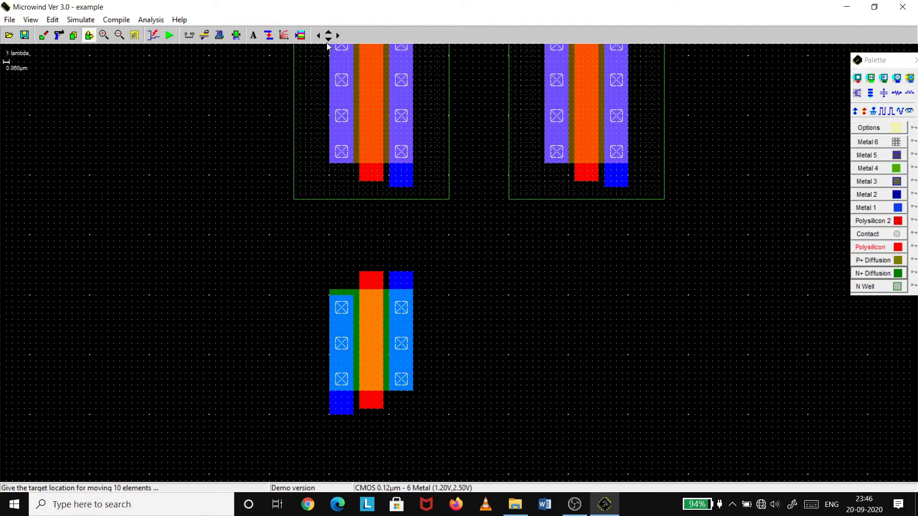
click(327, 39)
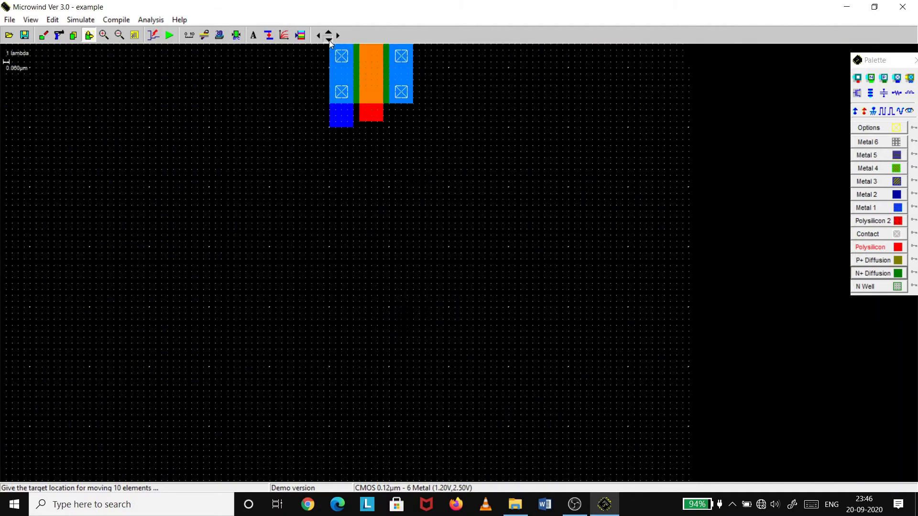
click(328, 39)
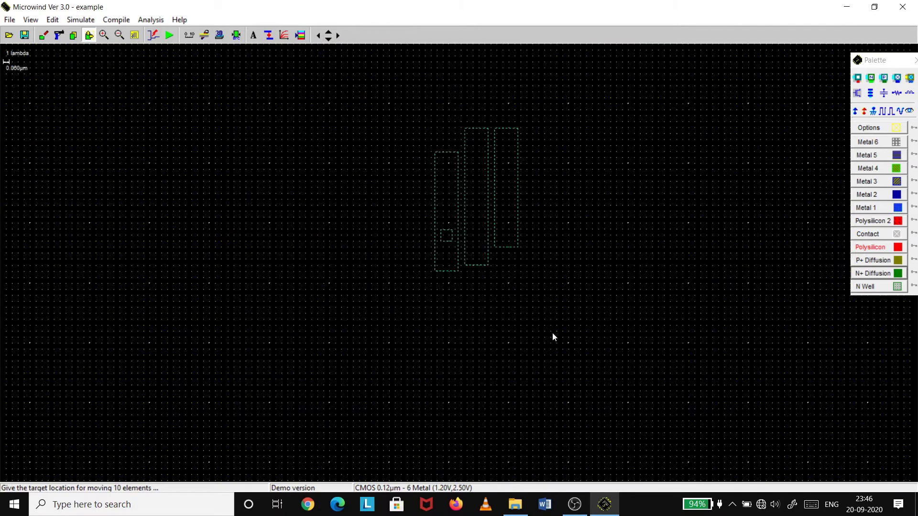
click(445, 279)
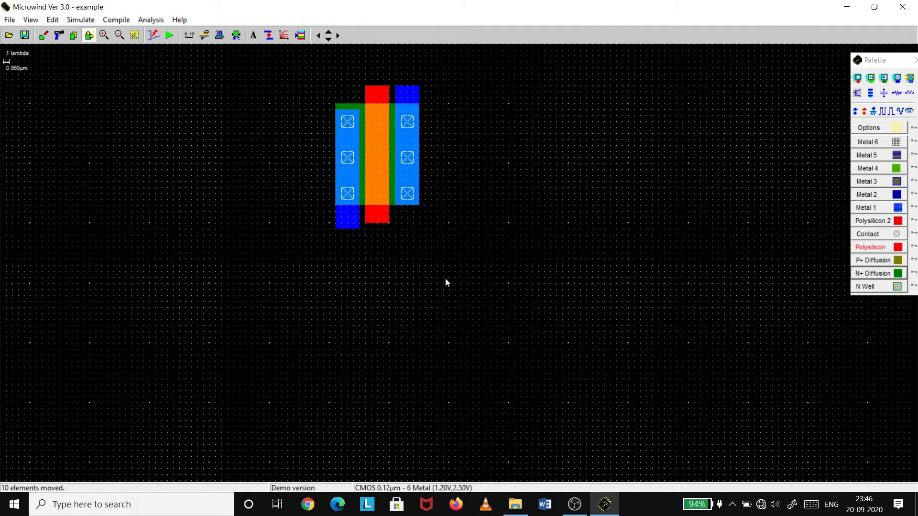
Step: Zoom out and move both stacked nMOS transistors beneath the pMOS pair
click(107, 36)
click(116, 37)
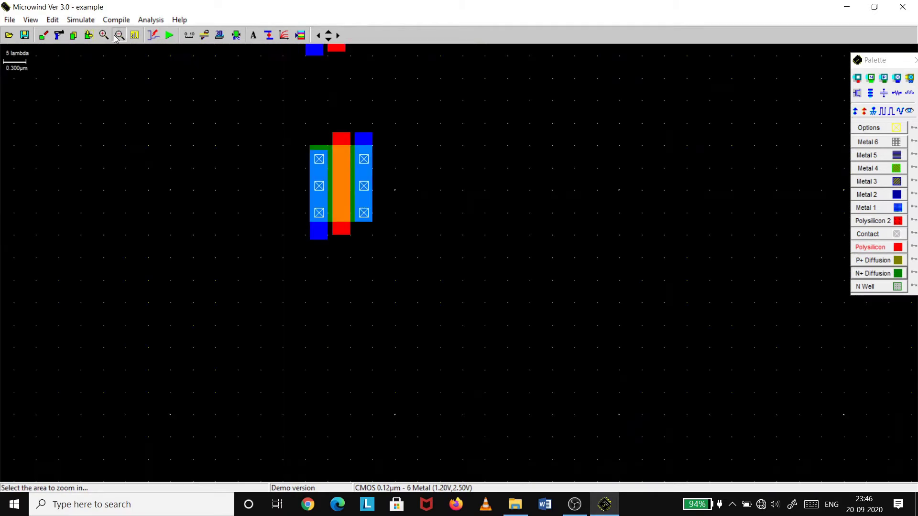
click(116, 36)
click(116, 36)
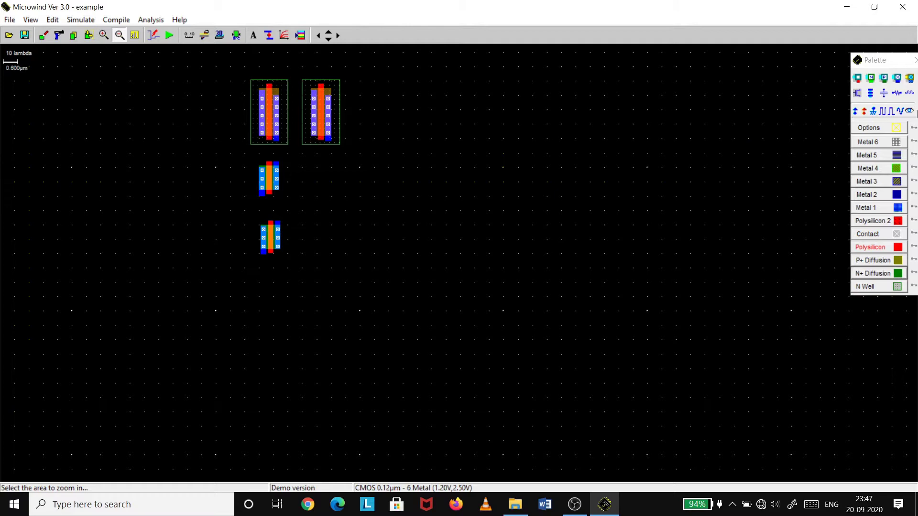
click(85, 37)
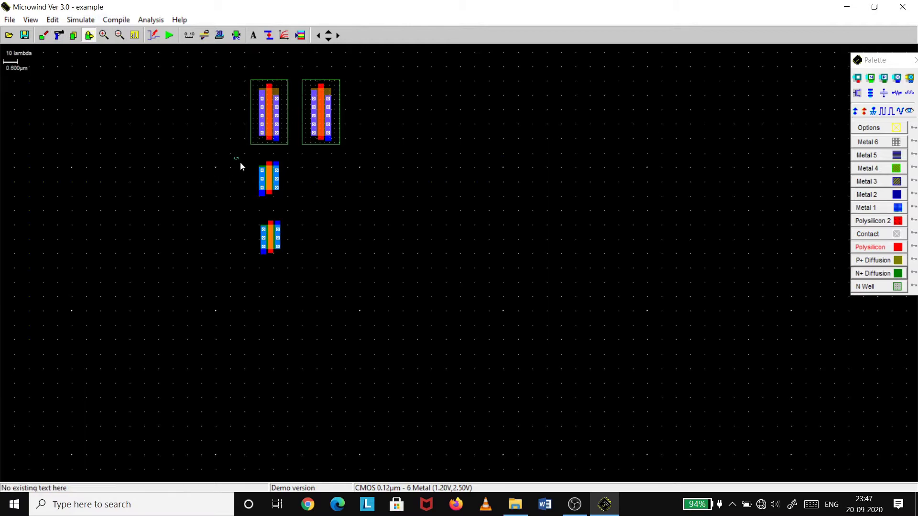
drag(233, 158, 324, 278)
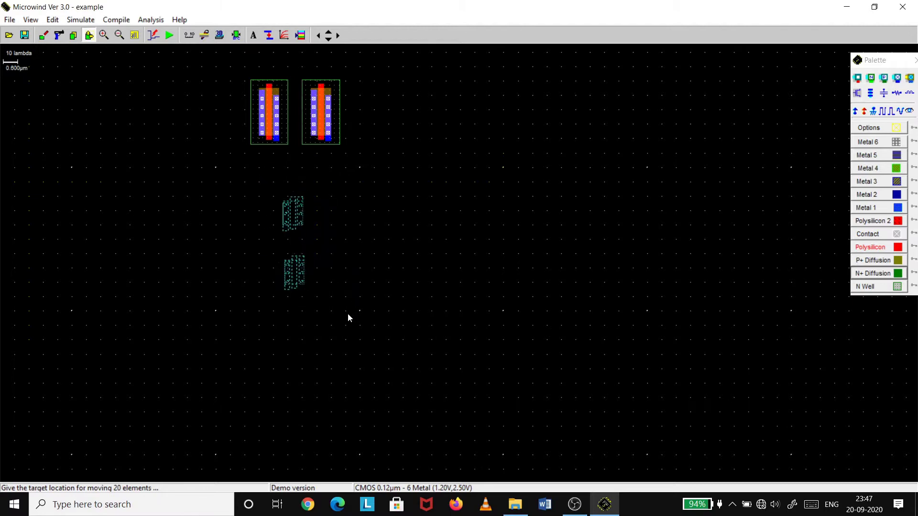
click(345, 315)
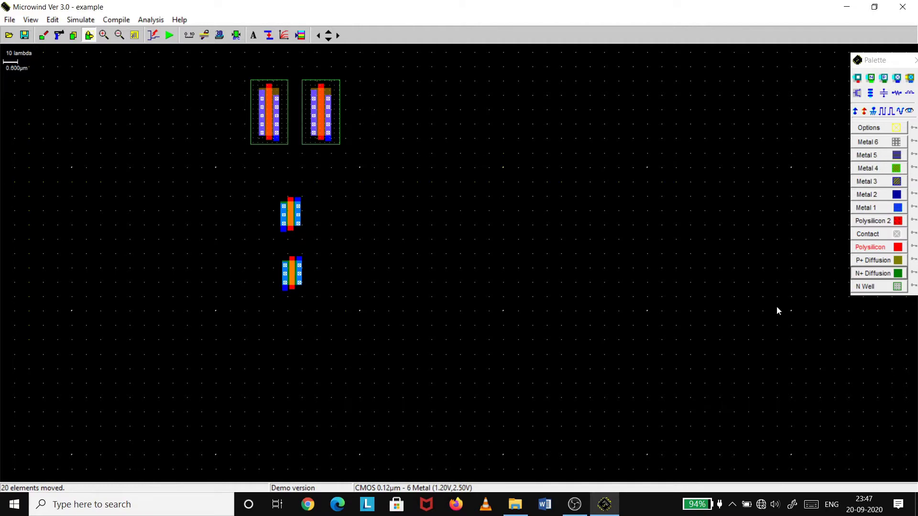
click(897, 209)
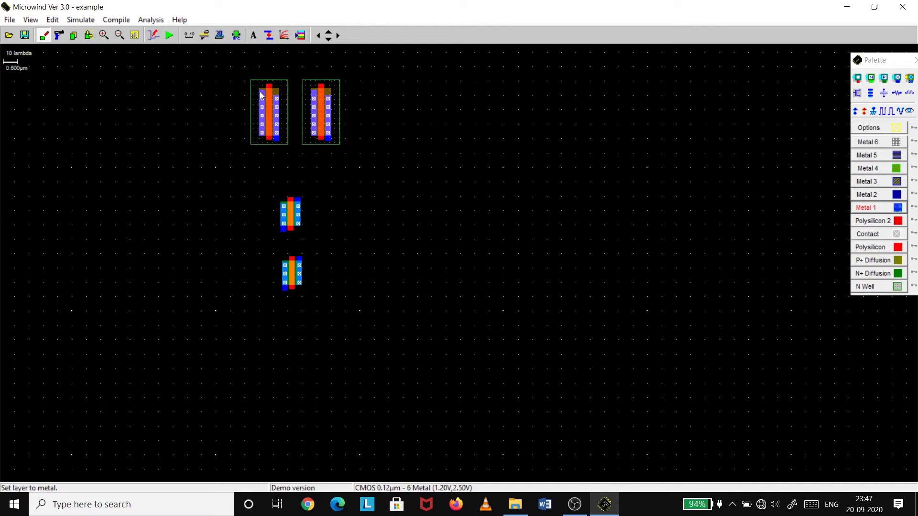
Step: Zoom into the pMOS pair and draw Metal 1 strips rising to a bar across their tops
click(104, 35)
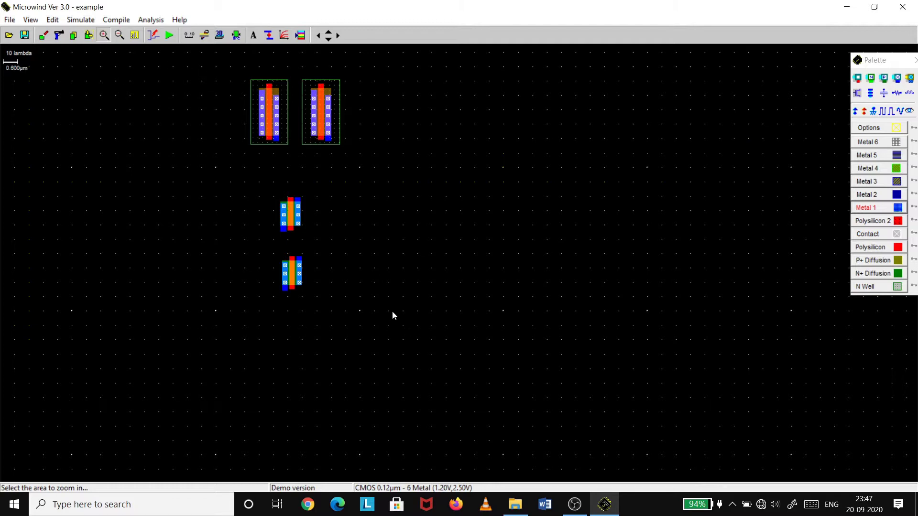
click(896, 208)
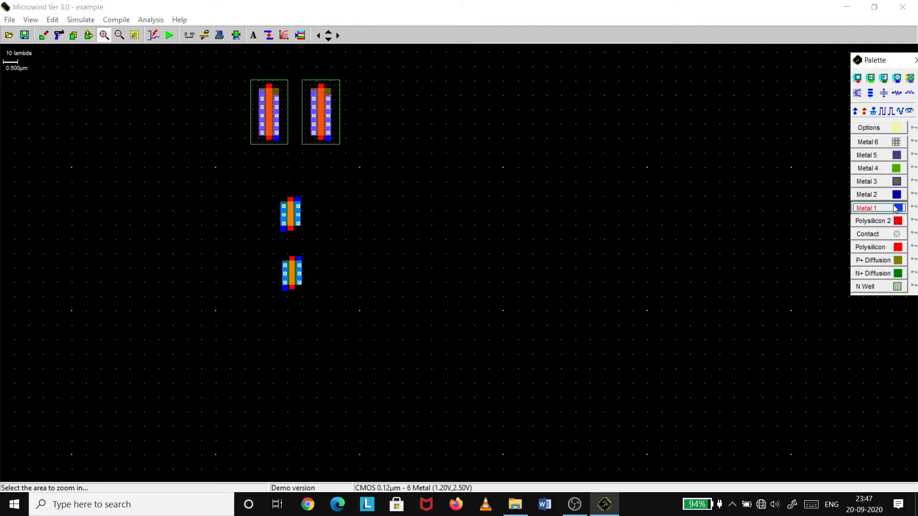
click(103, 35)
drag(182, 62, 421, 339)
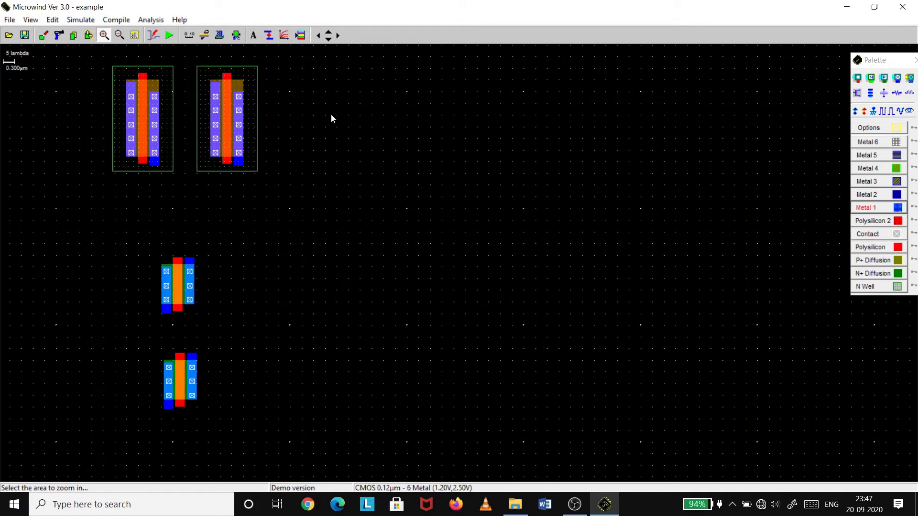
click(318, 36)
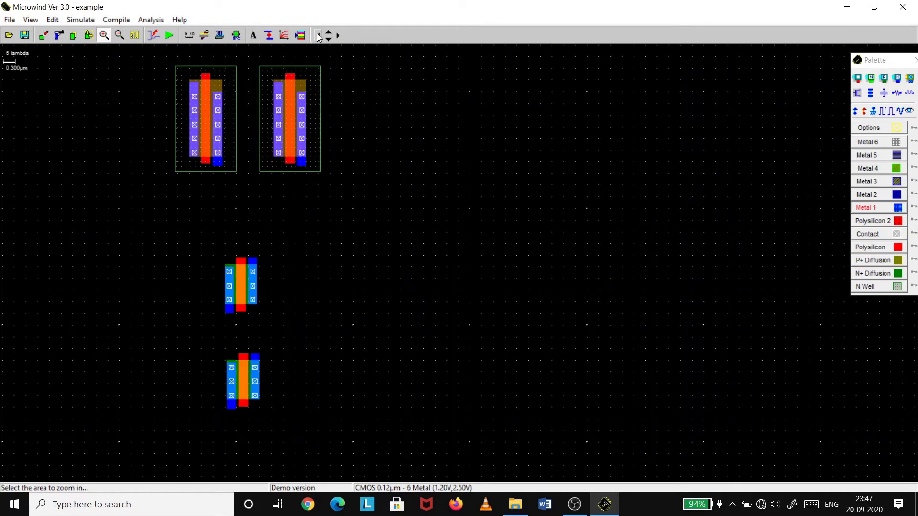
click(319, 37)
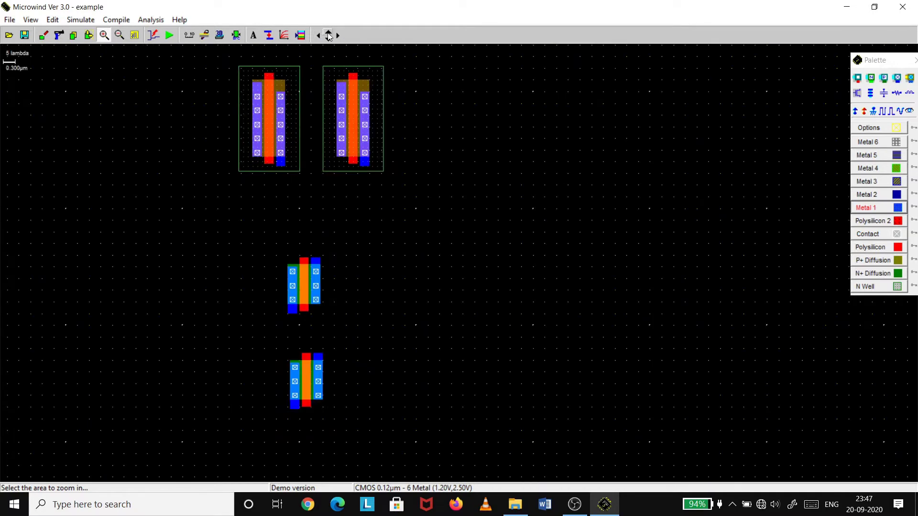
click(329, 35)
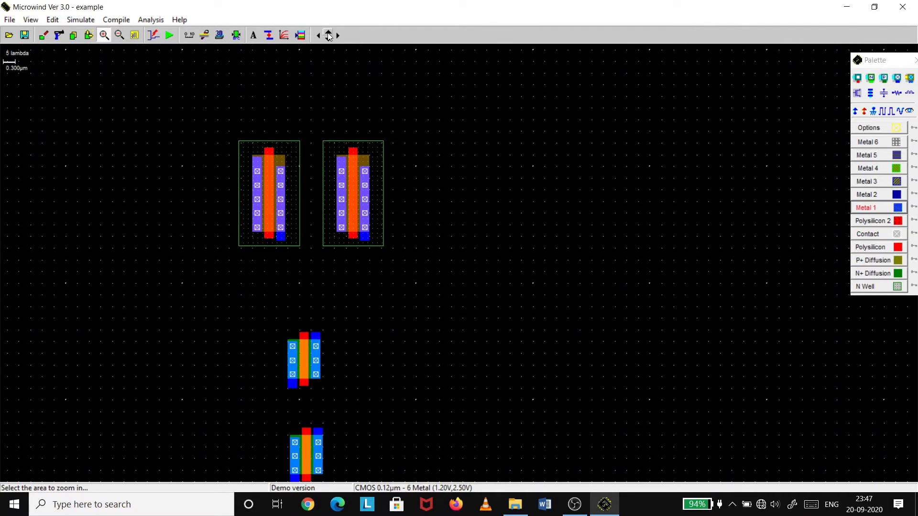
click(897, 210)
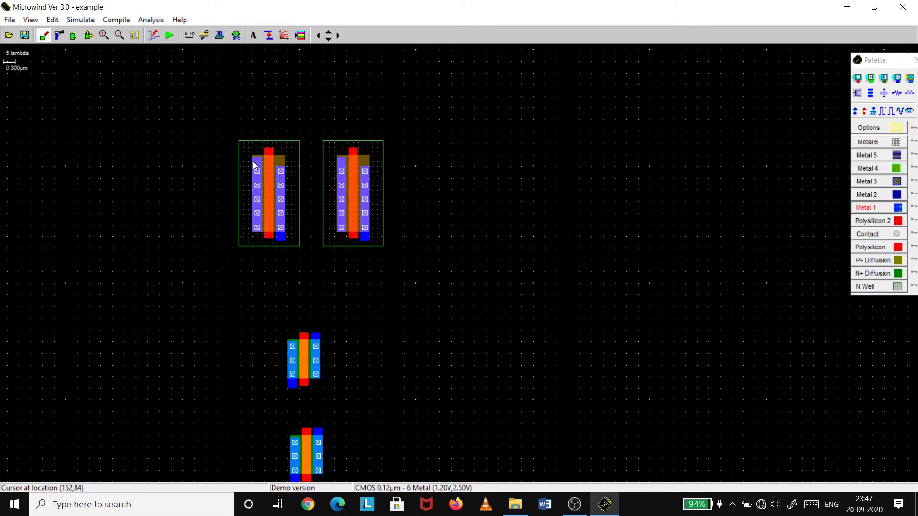
mouse_move(255, 155)
mouse_down()
mouse_move(256, 91)
mouse_move(253, 153)
mouse_up()
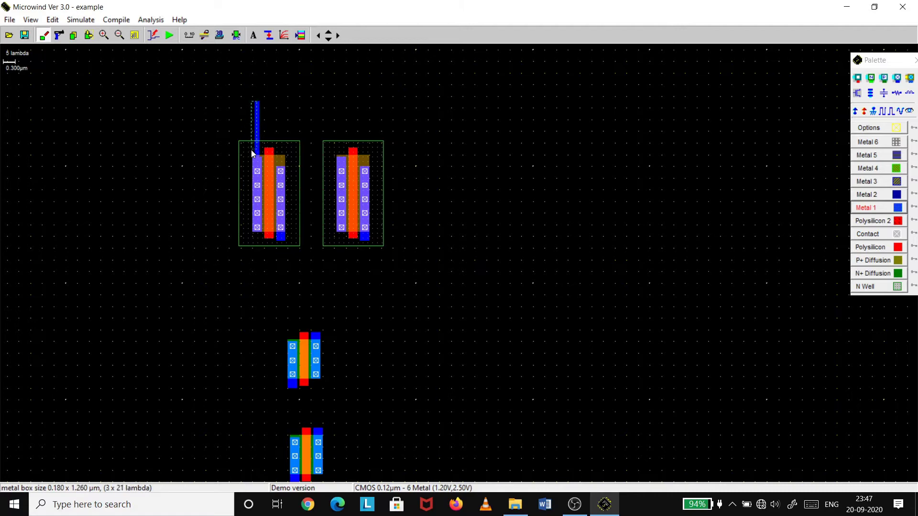
drag(252, 153, 255, 159)
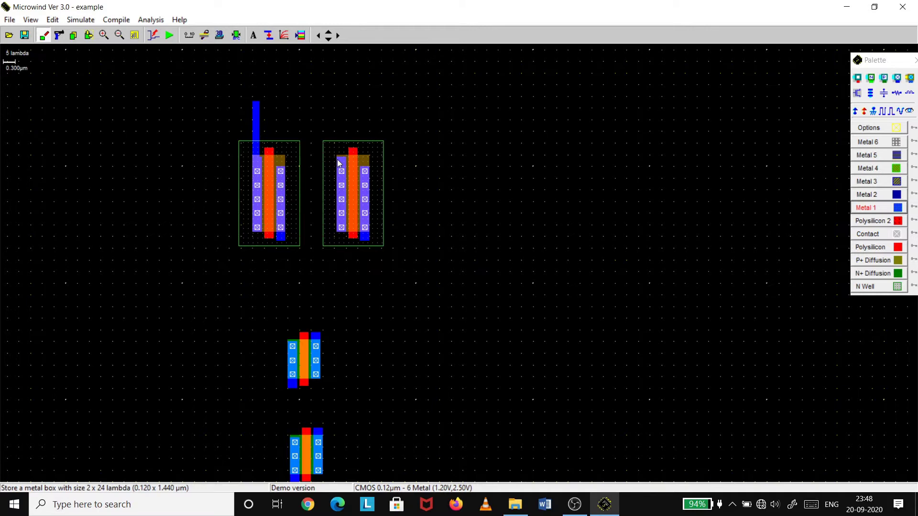
drag(340, 157, 346, 105)
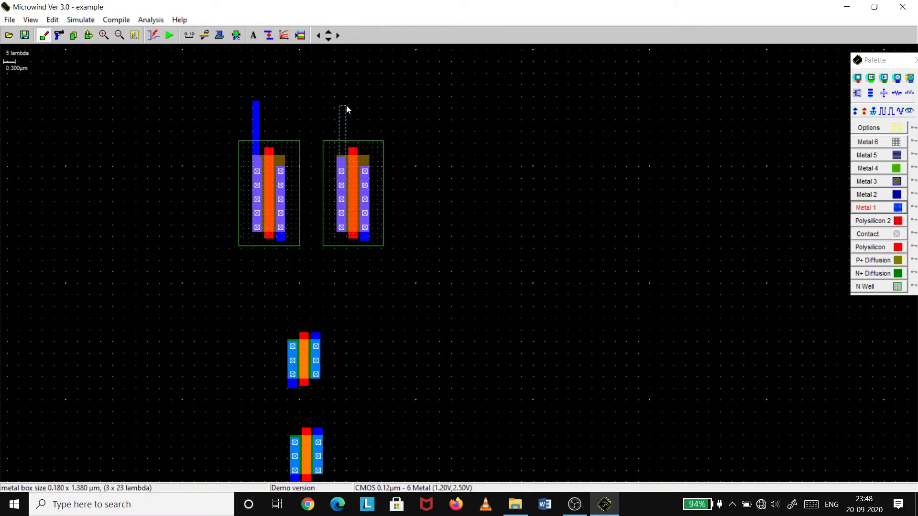
drag(341, 106, 340, 163)
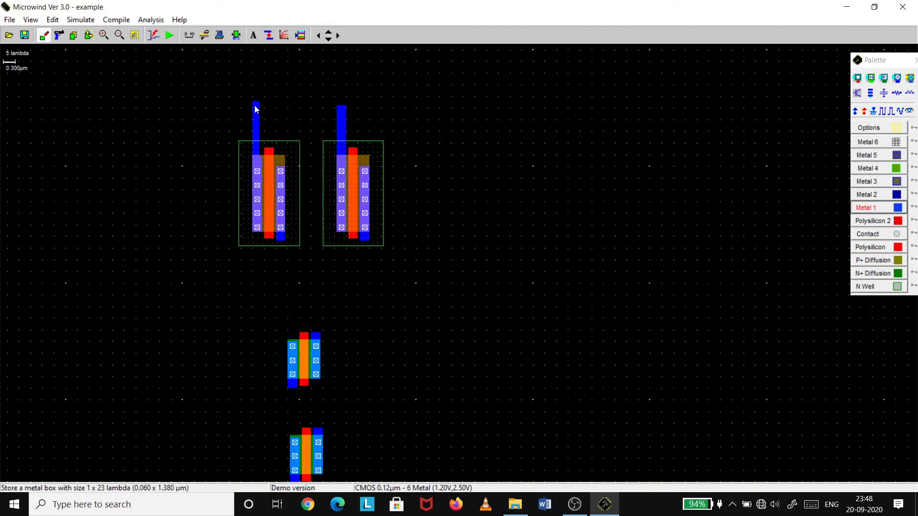
drag(256, 106, 347, 113)
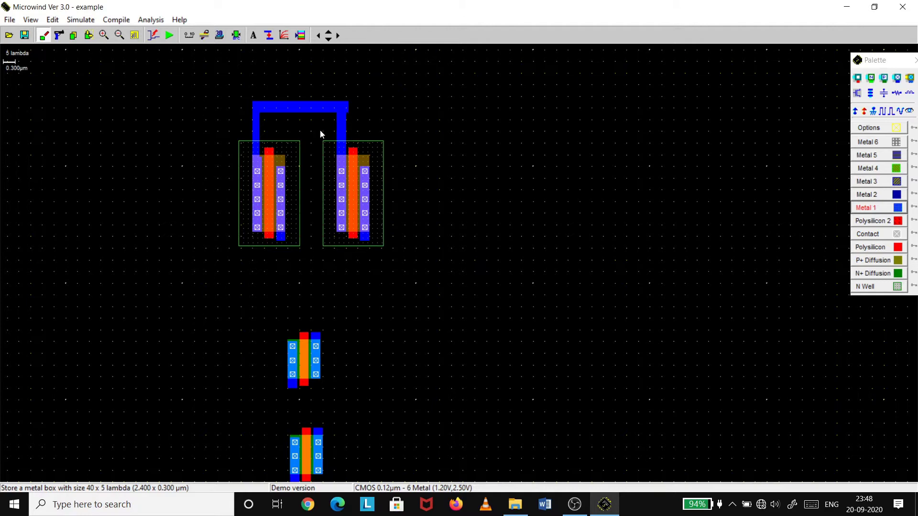
Step: Draw Metal 1 down from both pMOS transistors, joined by a strip underneath
click(897, 209)
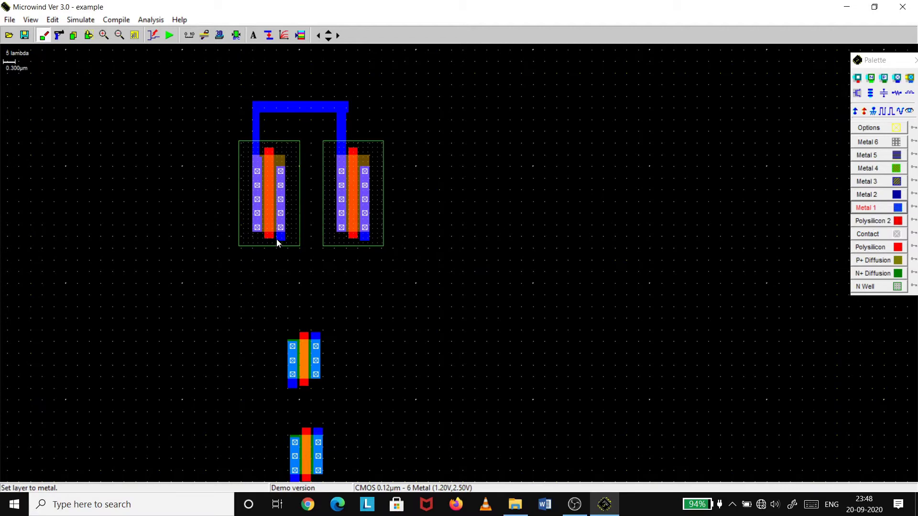
drag(276, 239, 285, 256)
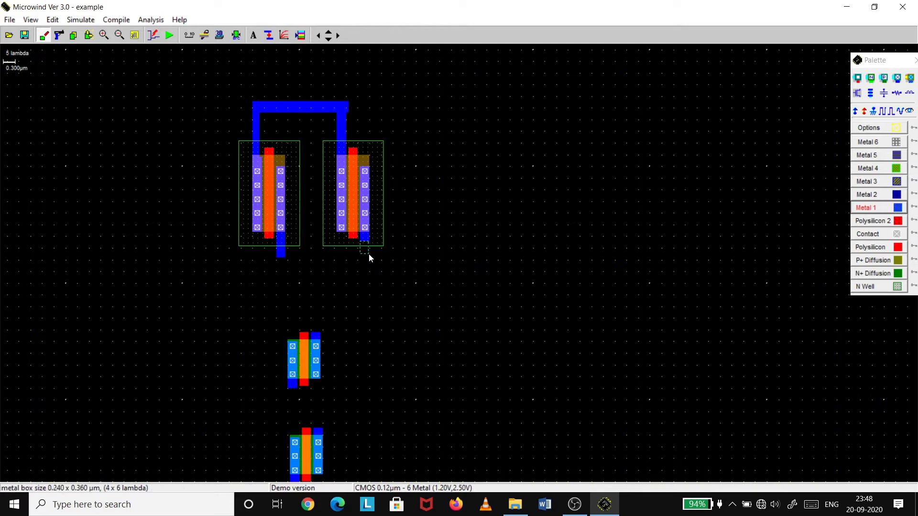
drag(361, 244, 369, 254)
drag(278, 255, 368, 266)
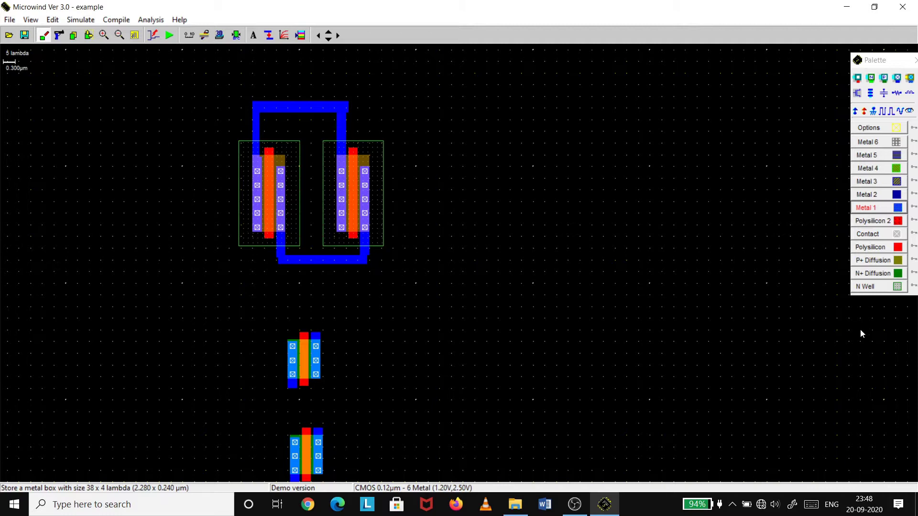
Step: Draw a Metal 1 strip linking the two nMOS transistors, undoing the oversized extra box
click(898, 207)
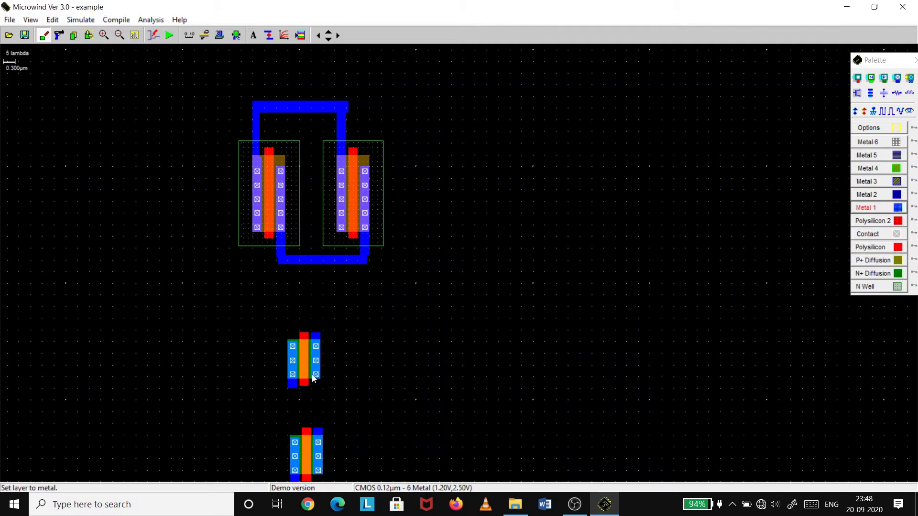
drag(311, 380, 320, 421)
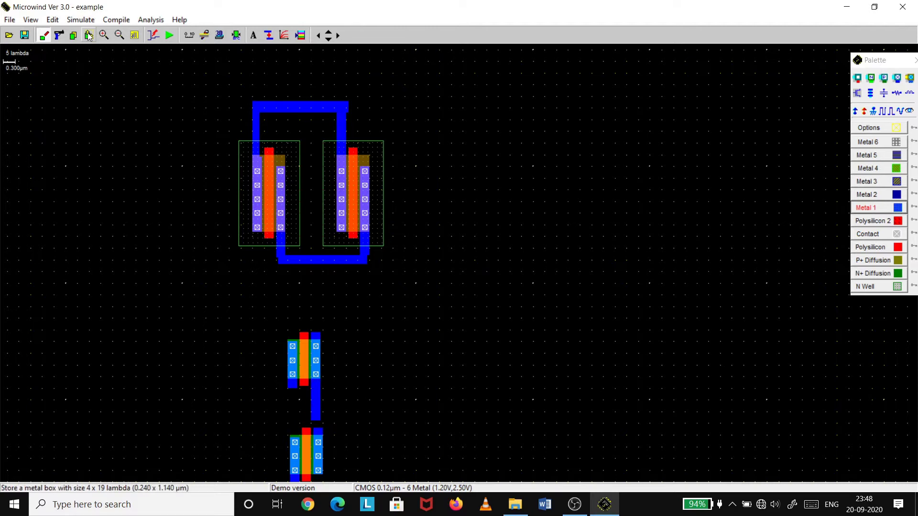
drag(269, 425, 334, 483)
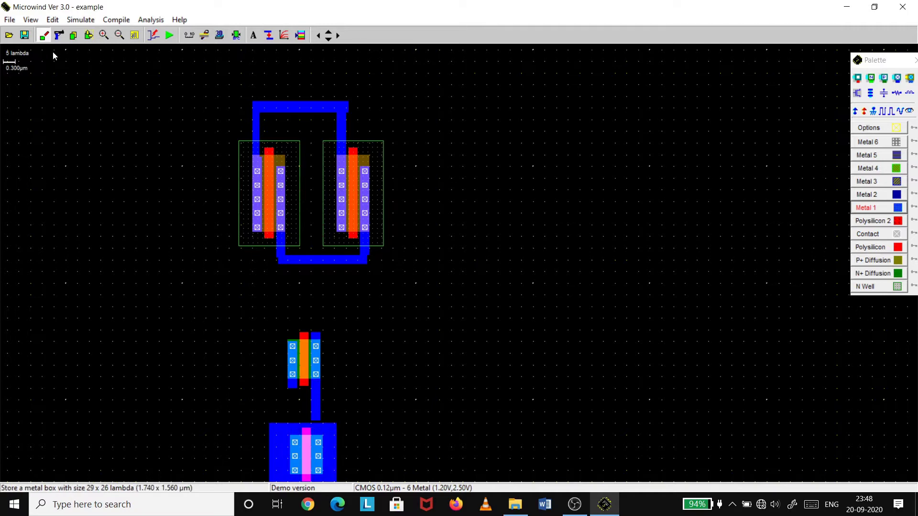
click(53, 19)
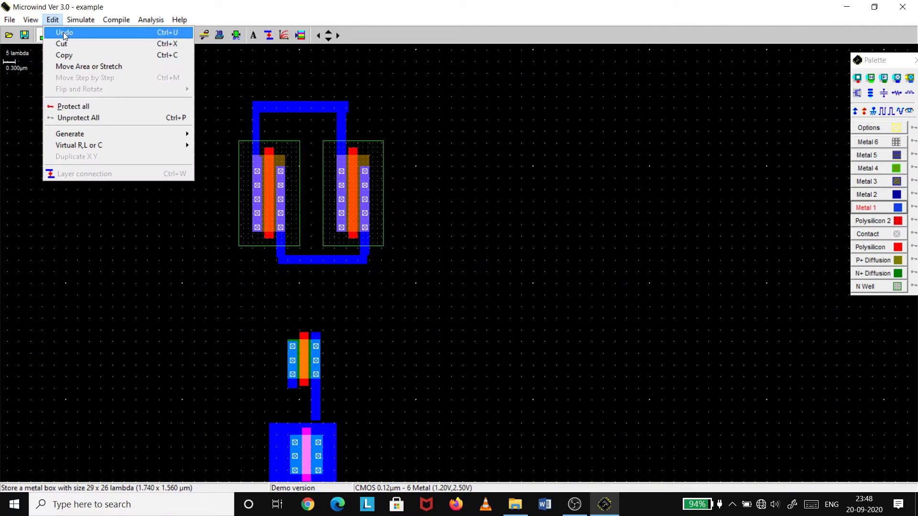
click(64, 33)
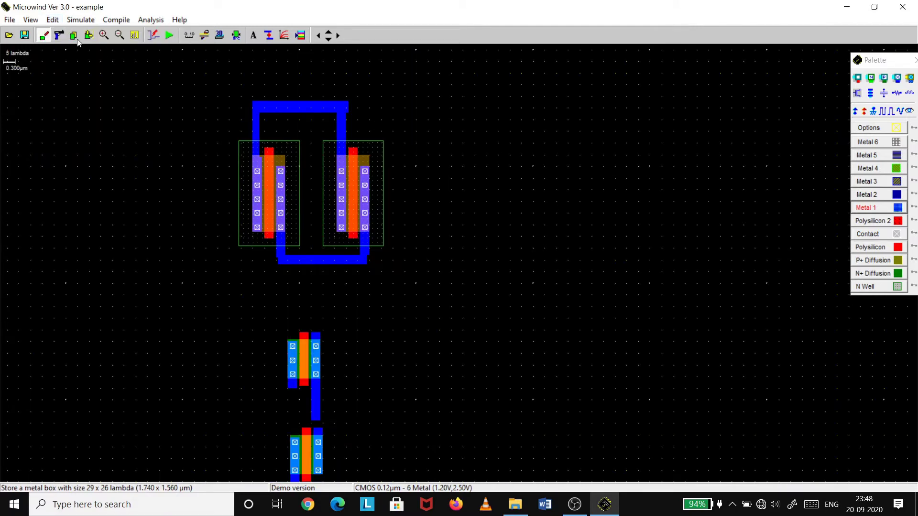
Step: Move the bottom nMOS transistor up against the metal strip
click(88, 35)
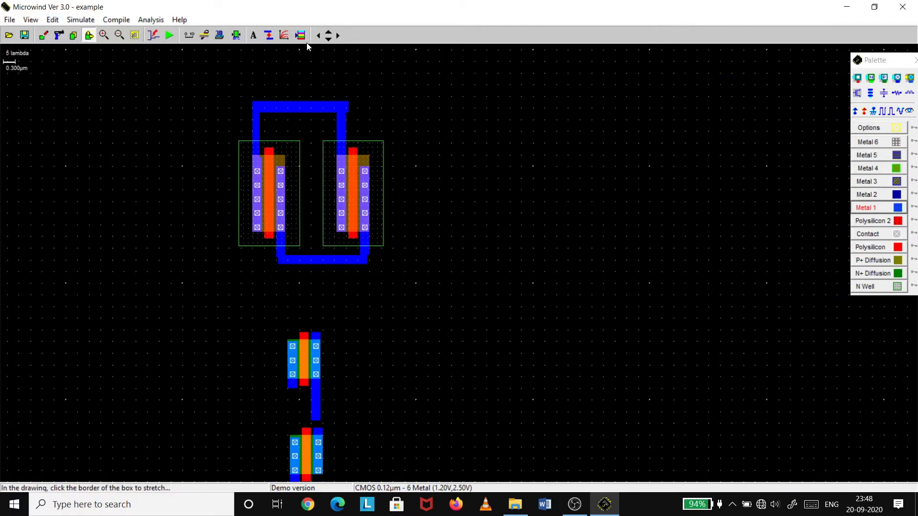
click(327, 38)
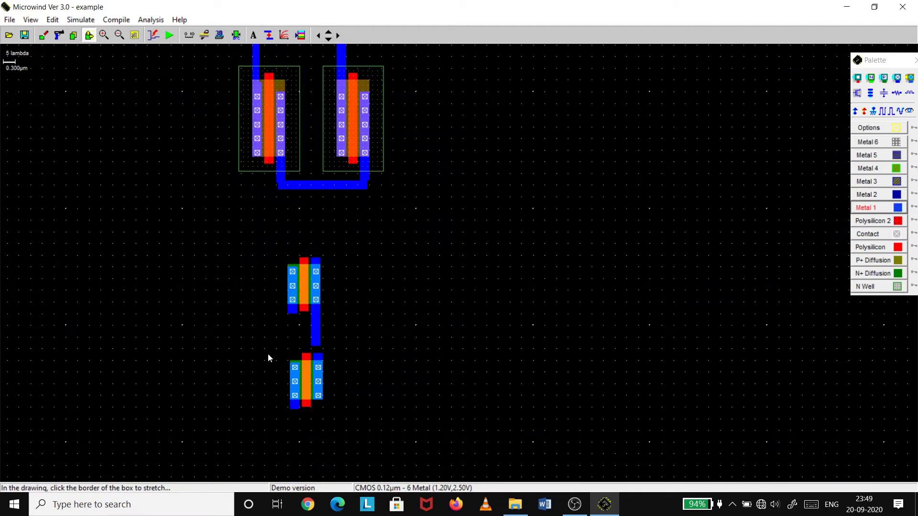
drag(268, 354, 362, 421)
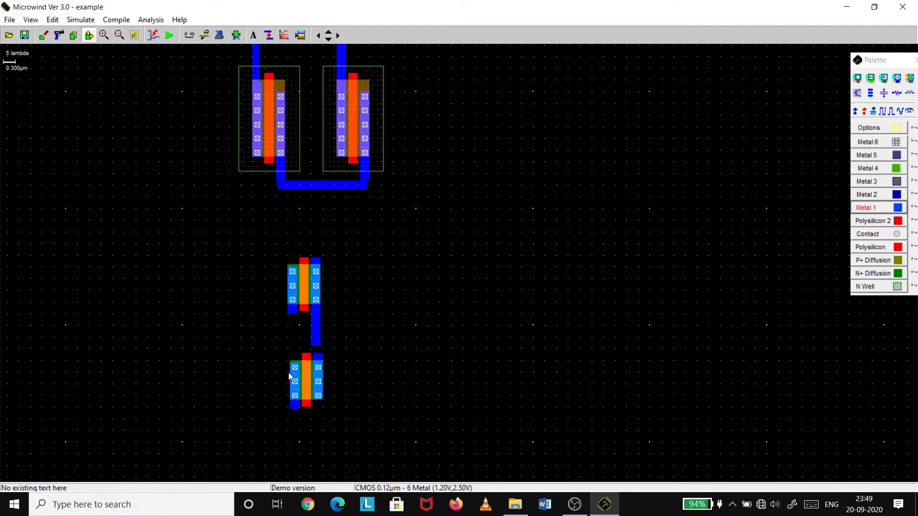
click(360, 413)
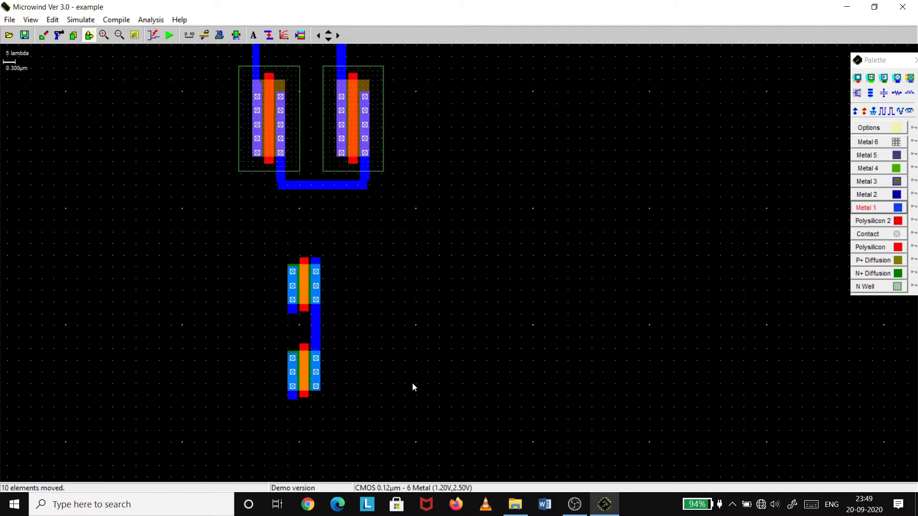
click(898, 209)
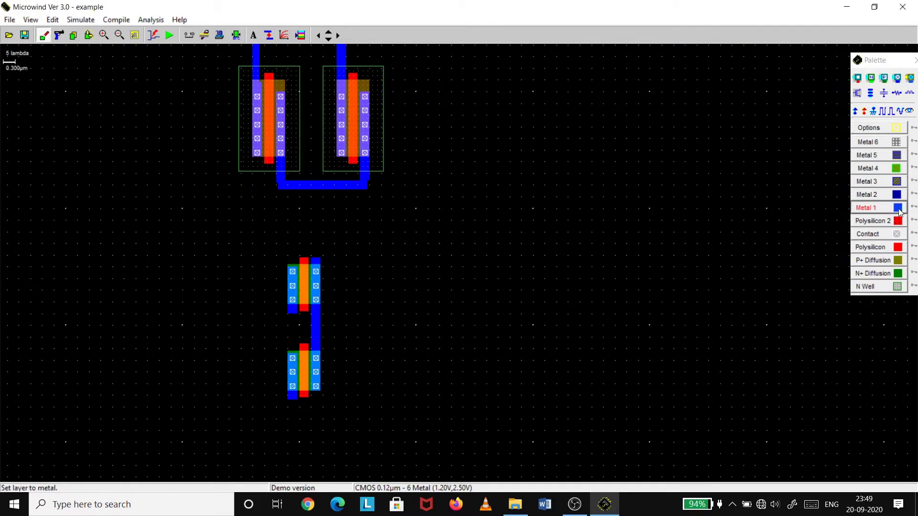
Step: Draw a metal link from the pMOS bar down to the nMOS, then cut the vertical wire
drag(311, 192, 326, 254)
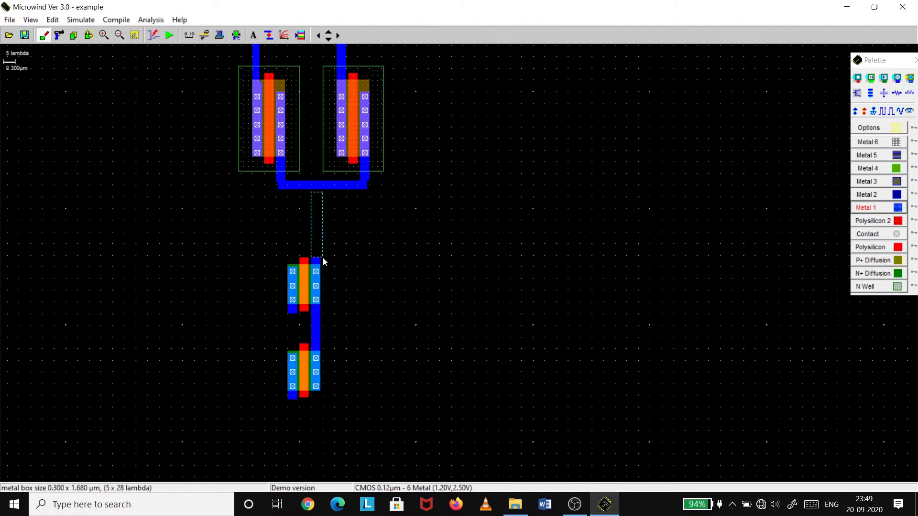
drag(326, 253, 318, 259)
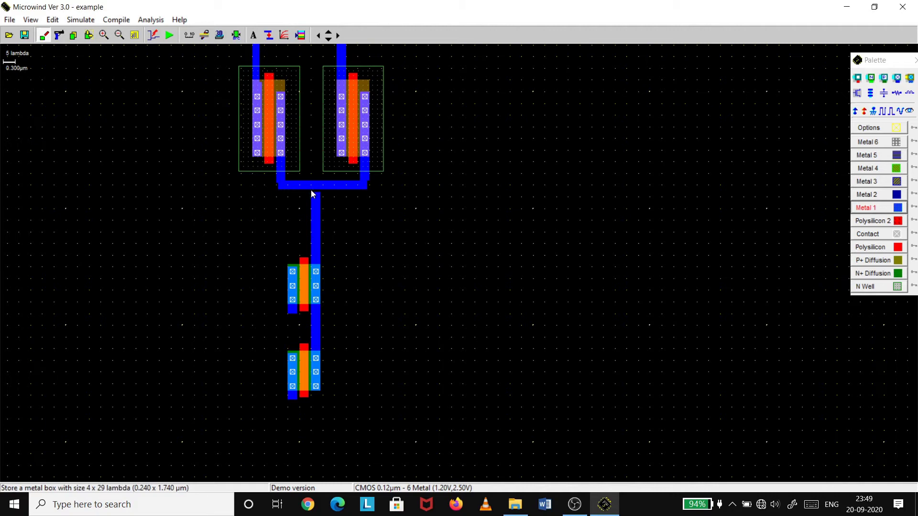
drag(310, 190, 320, 199)
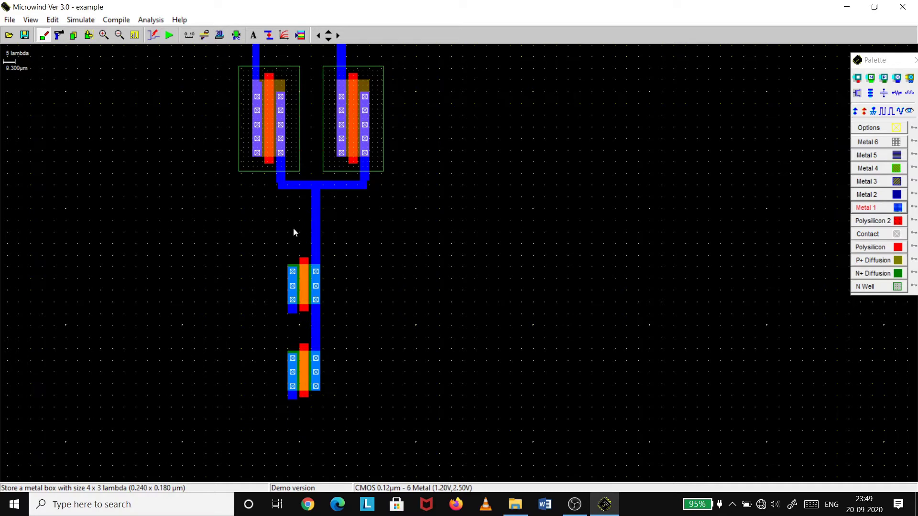
click(59, 35)
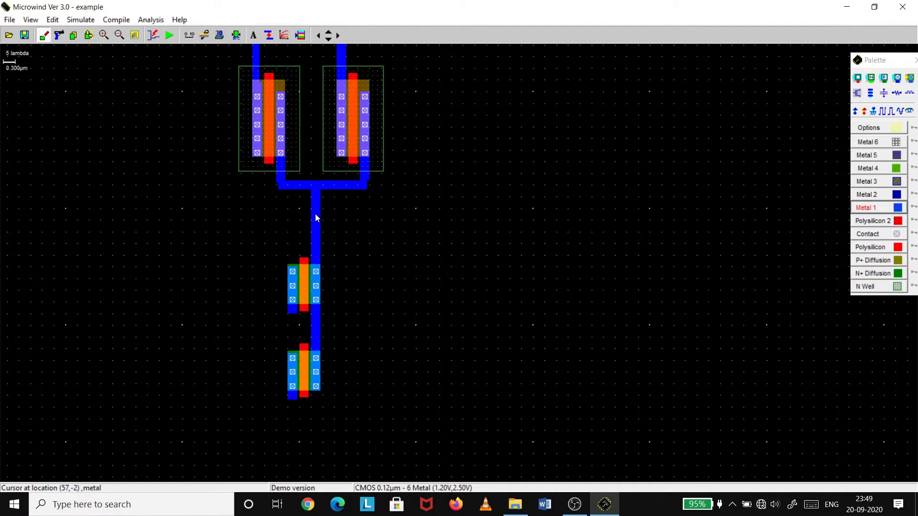
click(60, 34)
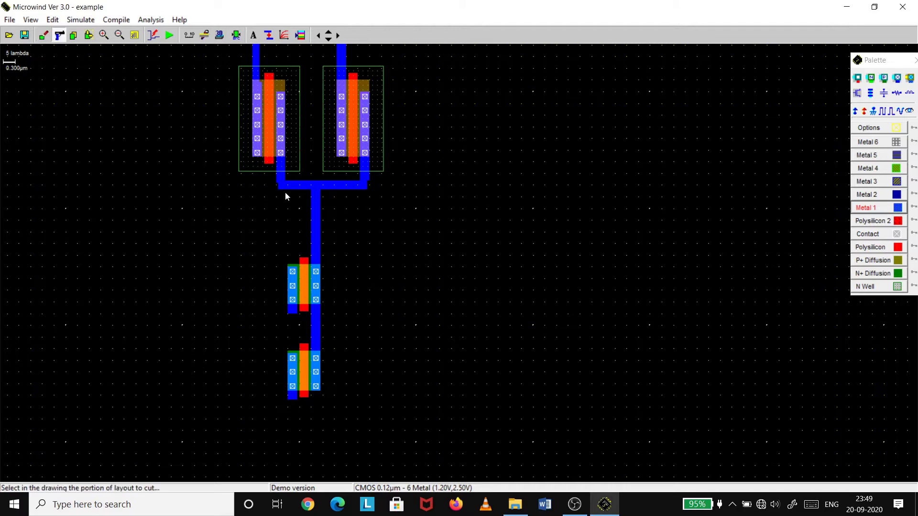
click(316, 221)
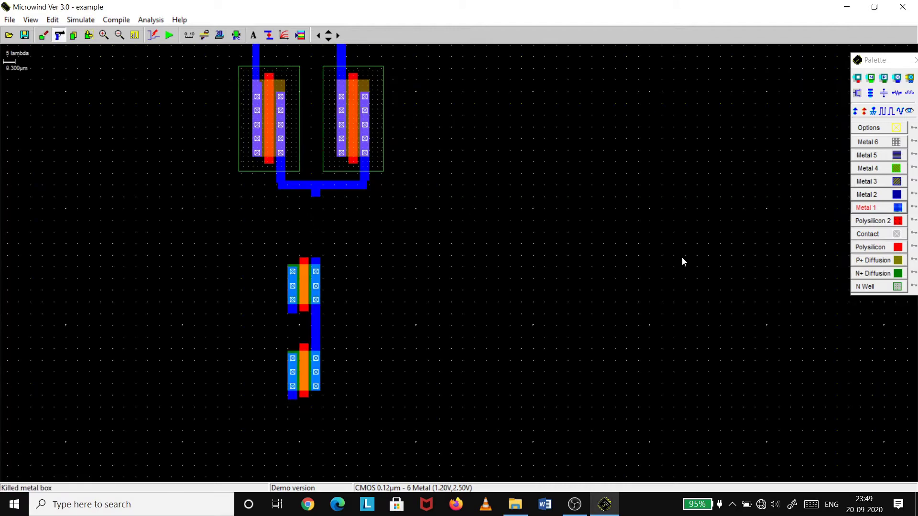
Step: Redraw a metal strip from the middle transistor up to the bar and cut the stub below it
click(896, 208)
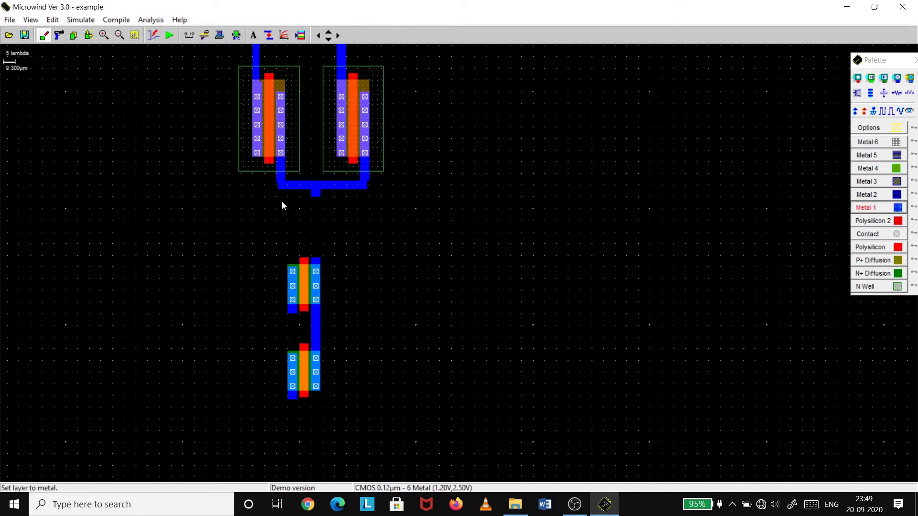
drag(288, 225, 296, 268)
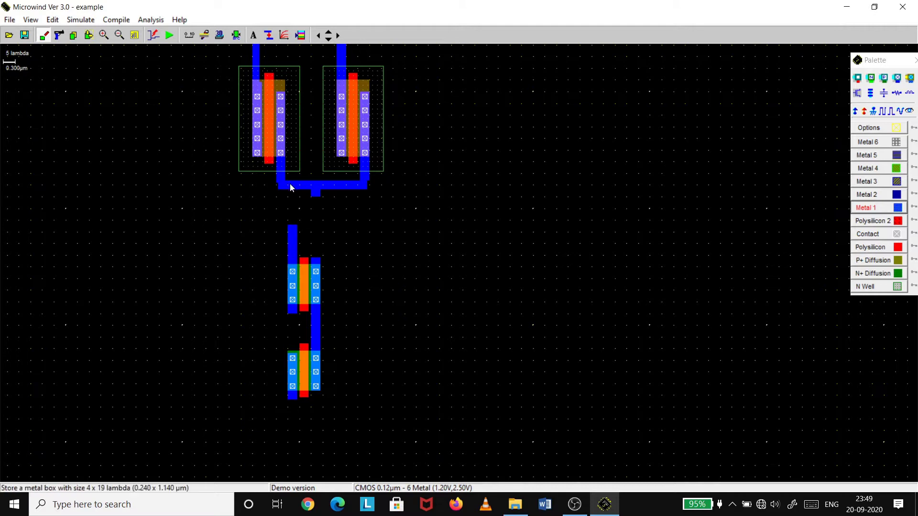
drag(289, 224, 298, 190)
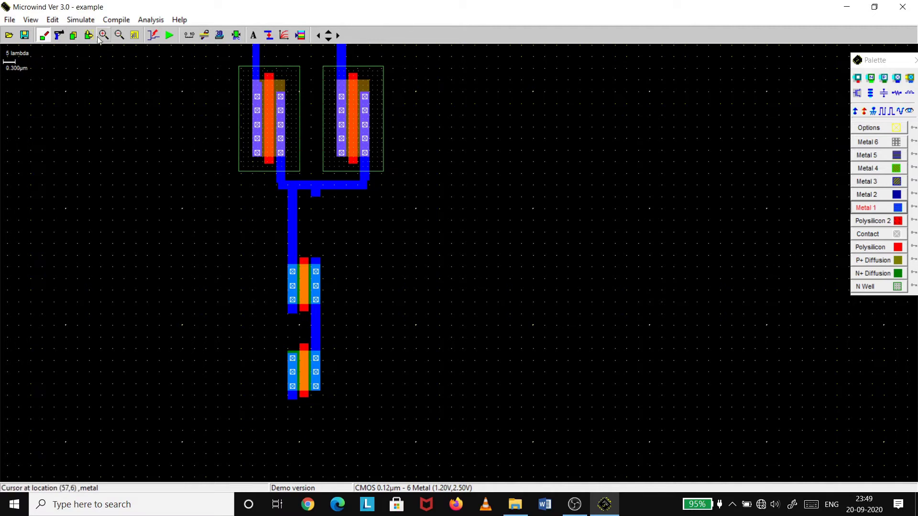
click(59, 35)
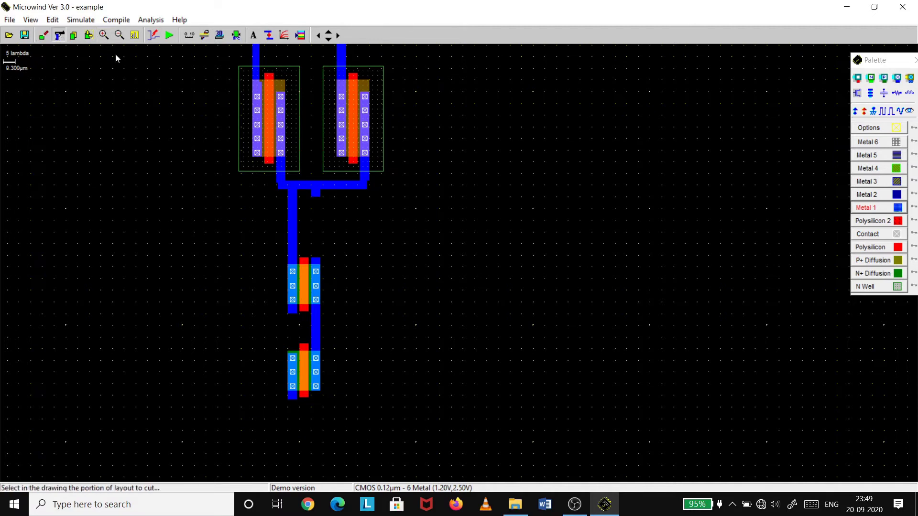
click(316, 196)
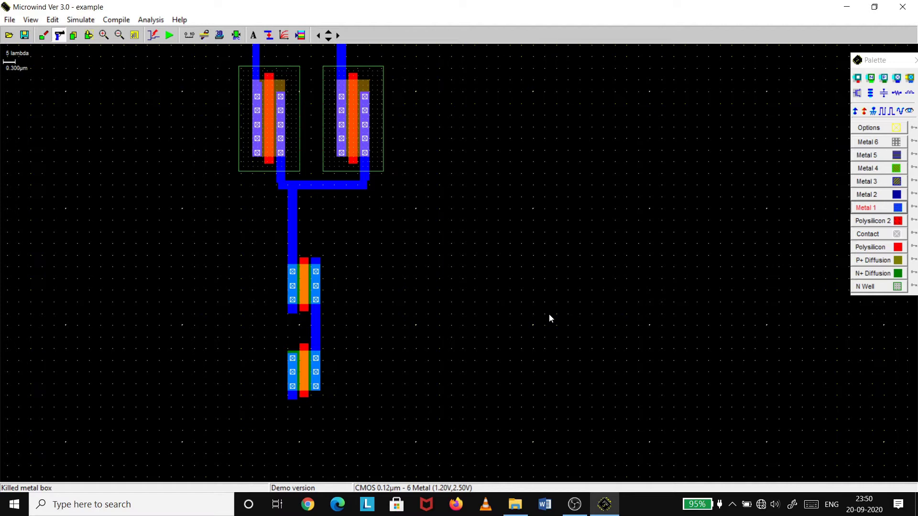
Step: Label both pMOS sources and the top metal bar as Vdd+
click(329, 34)
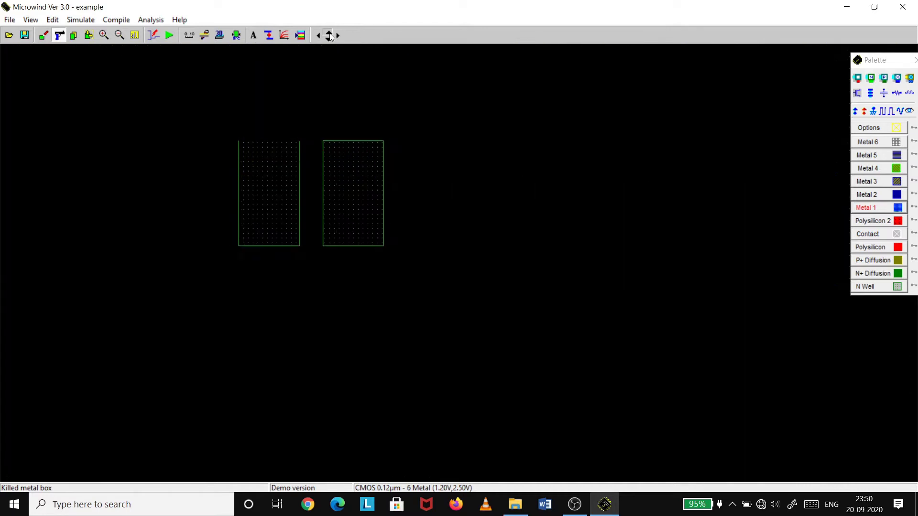
click(855, 111)
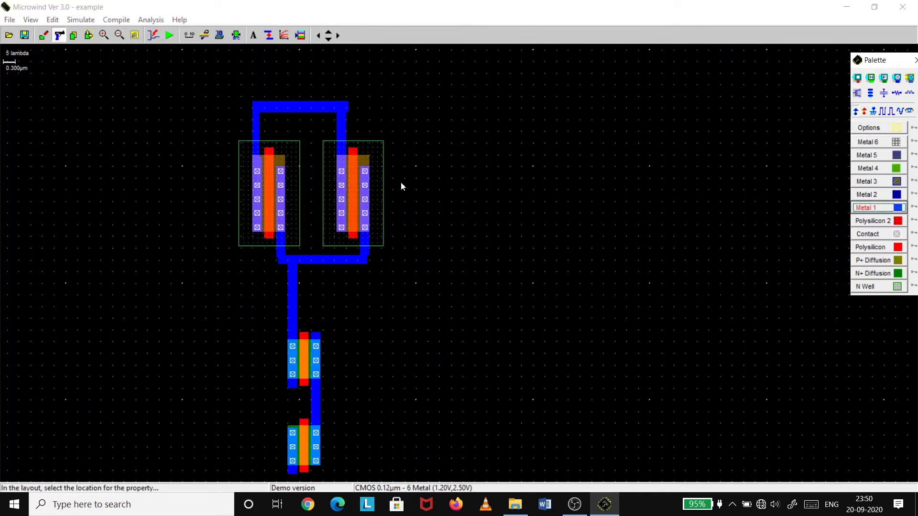
click(372, 151)
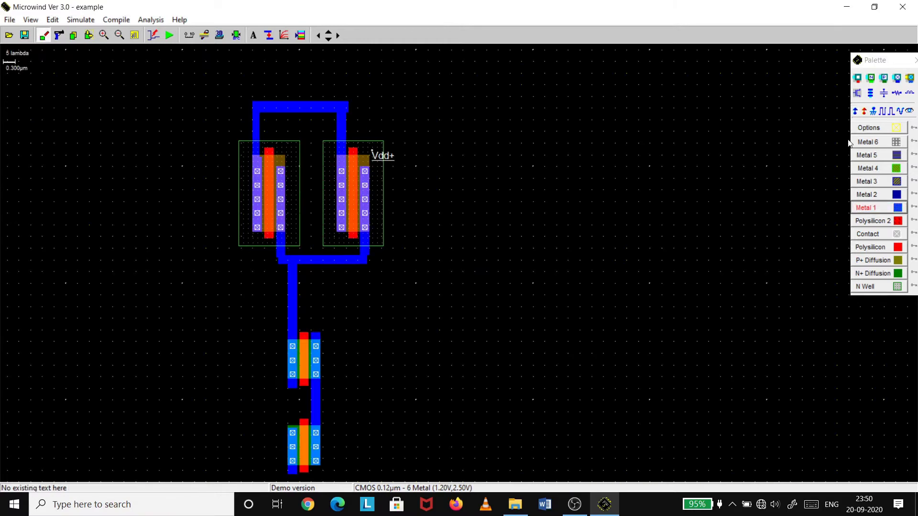
click(855, 113)
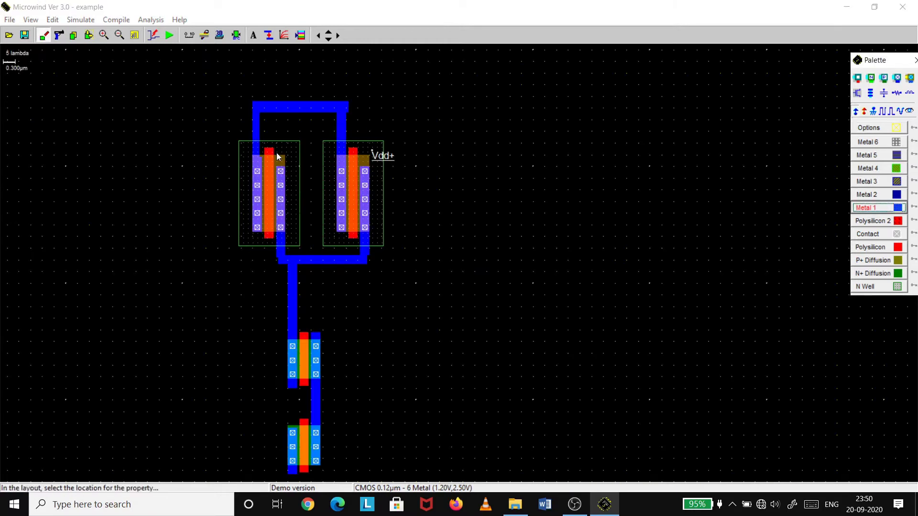
click(294, 152)
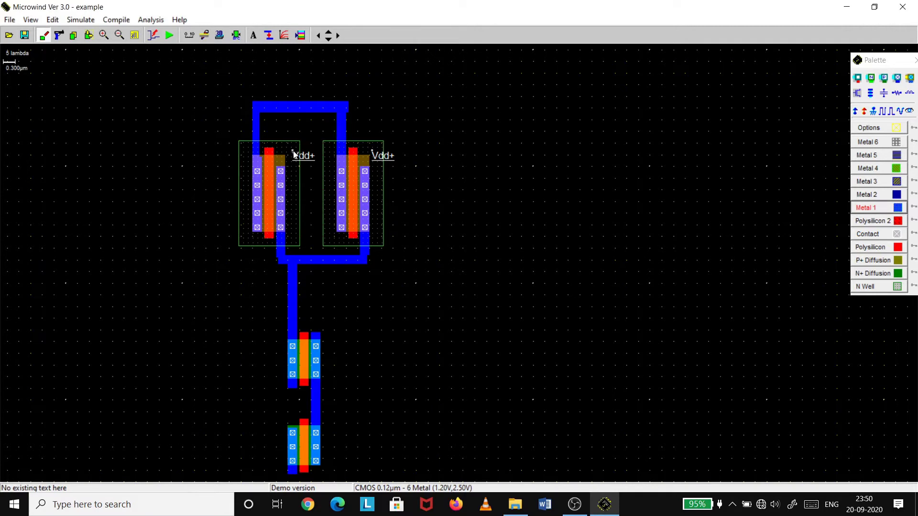
click(855, 113)
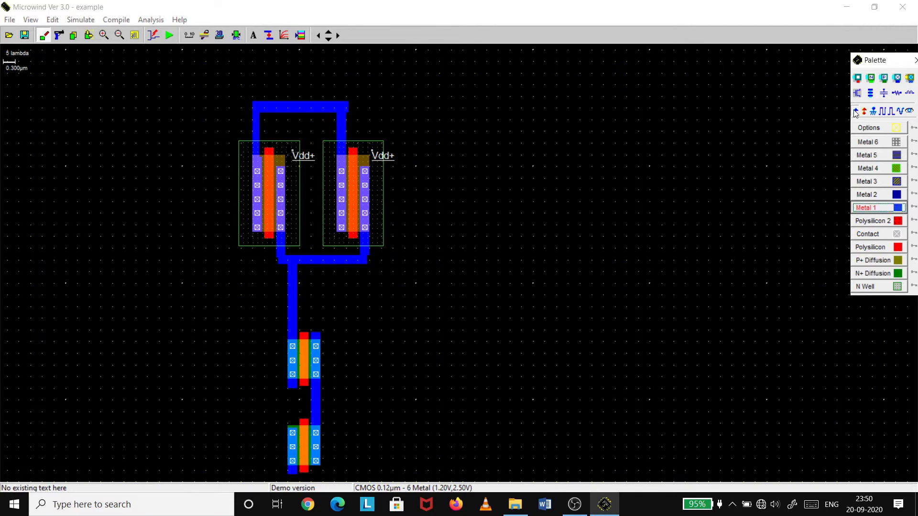
click(298, 107)
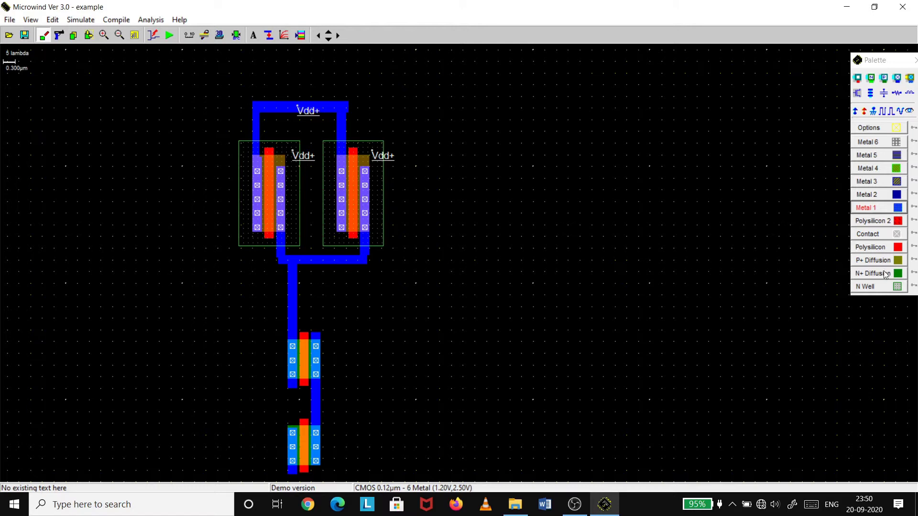
Step: Label the bottom metal as Vss- ground
click(870, 116)
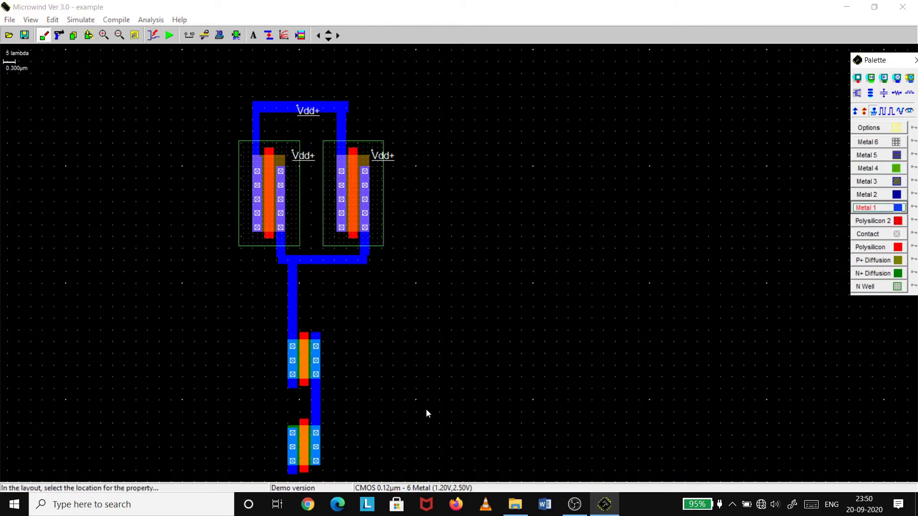
click(291, 471)
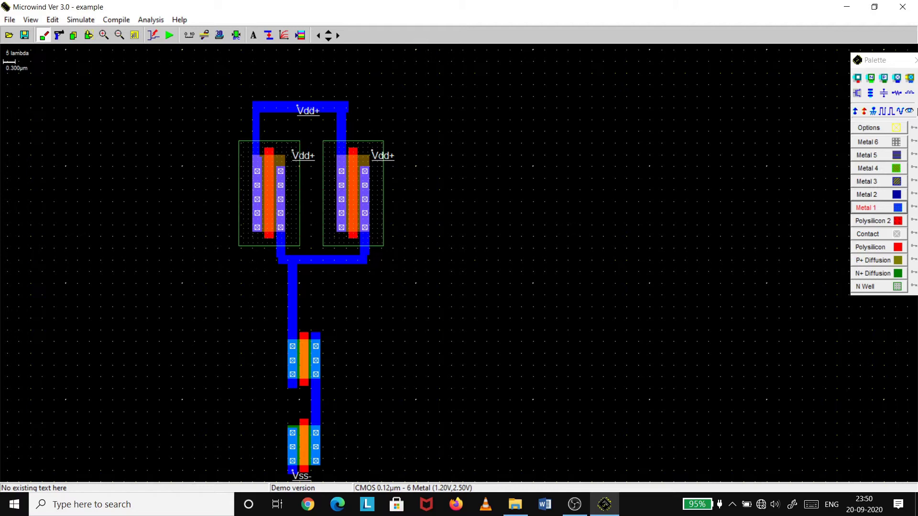
click(884, 111)
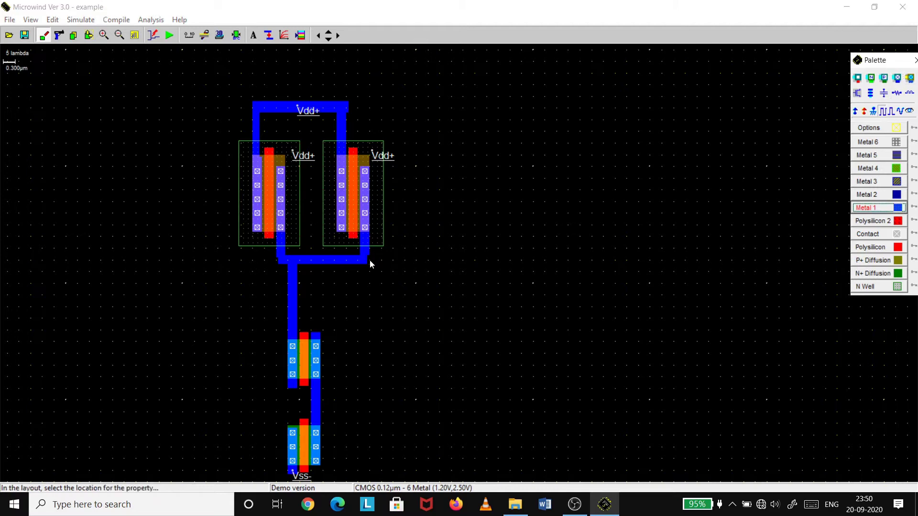
Step: Assign clock A with Time low 0.500 ns to the left pMOS gate
click(269, 238)
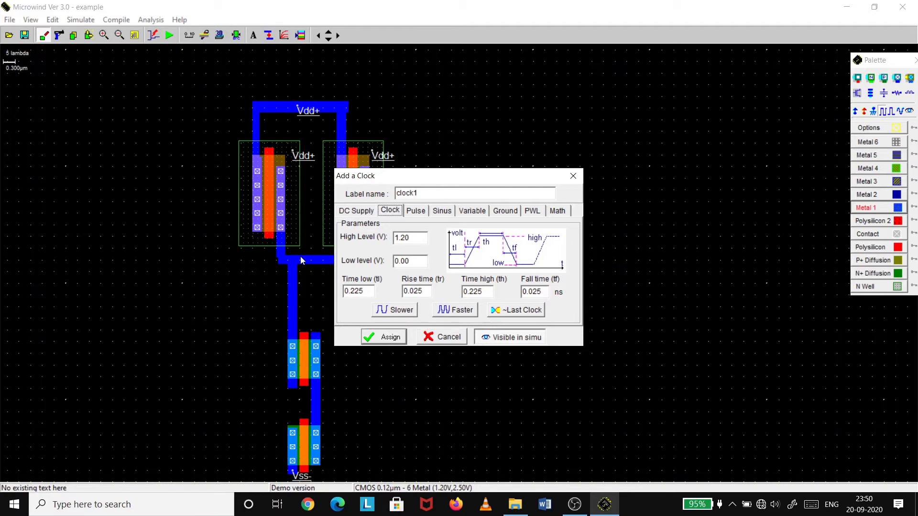
double_click(416, 193)
text(A)
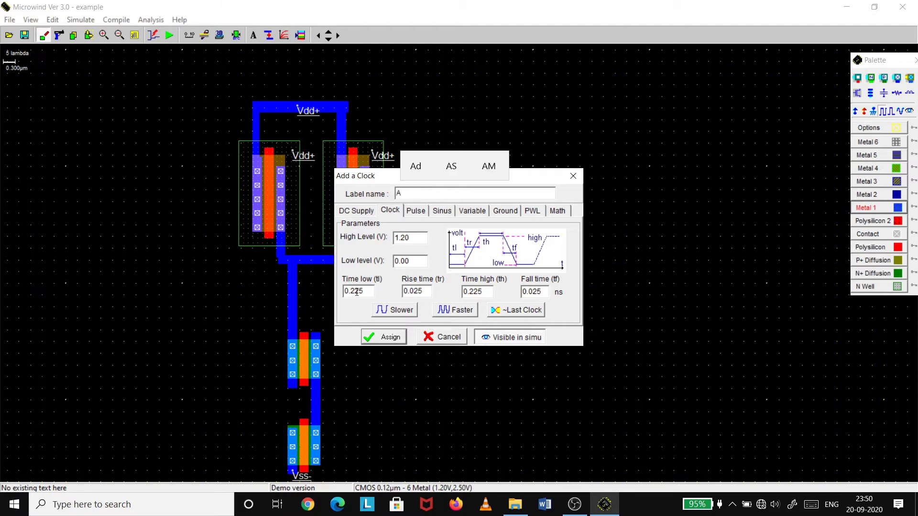
click(357, 292)
drag(365, 292, 353, 292)
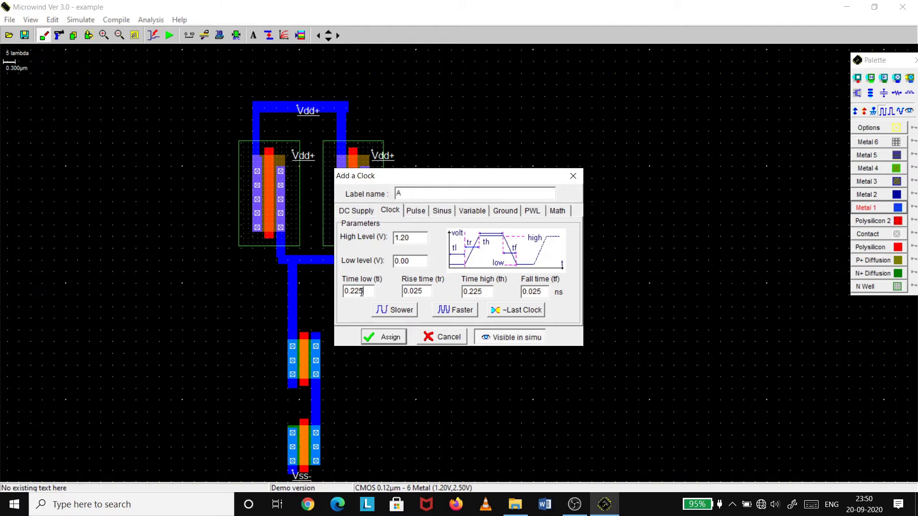
text(5)
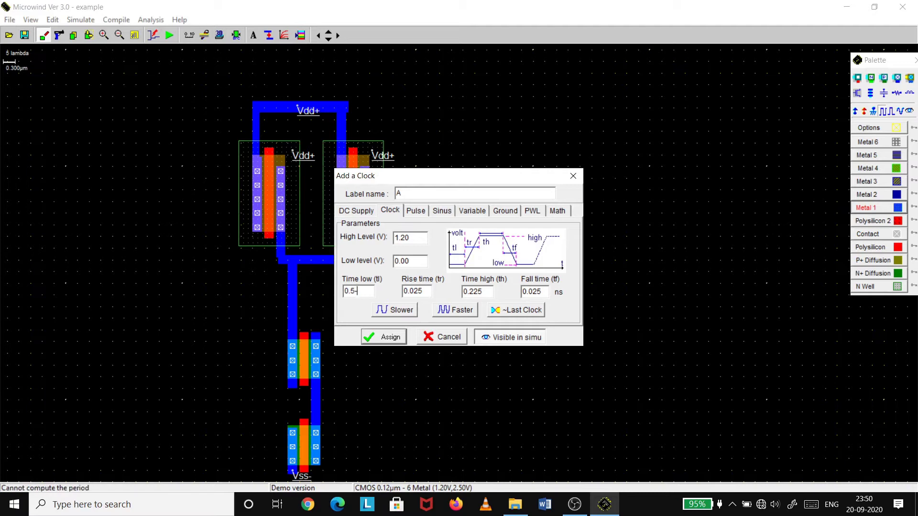
text(00)
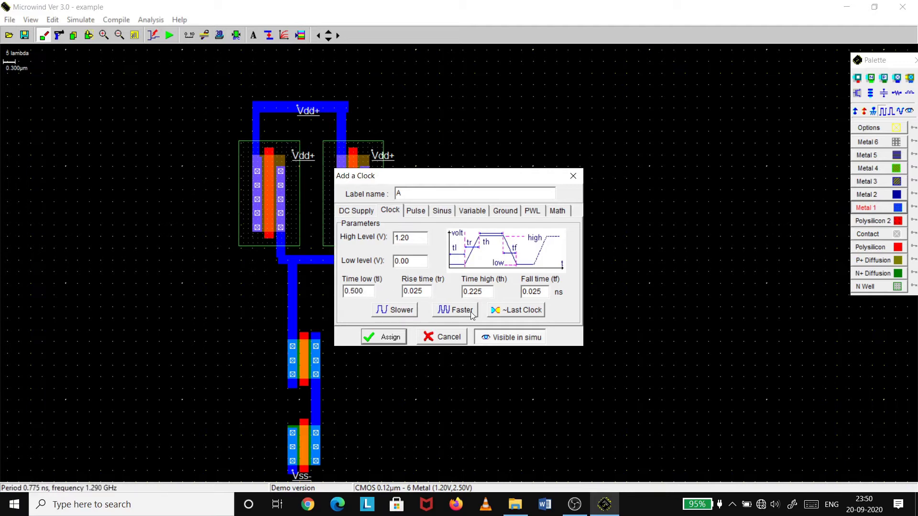
key(BackSpace)
key(BackSpace)
key(BackSpace)
text(500)
click(386, 339)
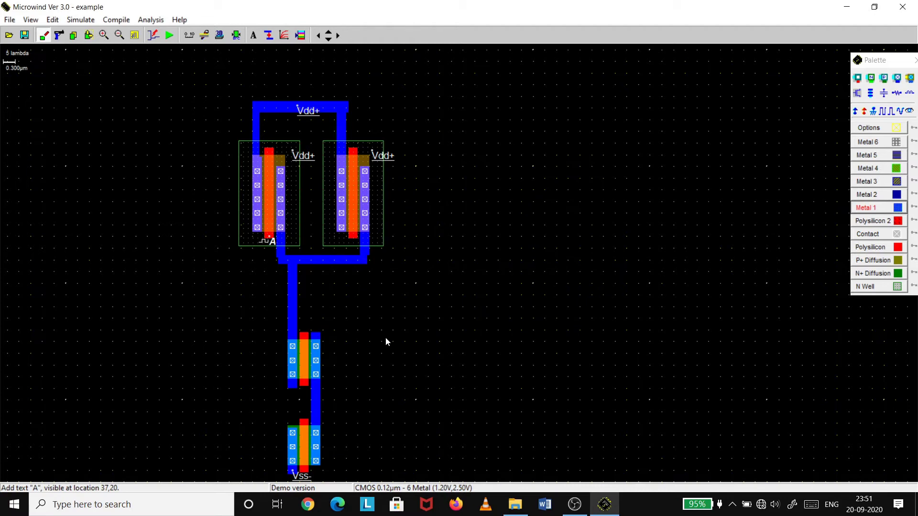
Step: Assign clock B with Time low and Time high 0.750 to the right pMOS gate
click(884, 112)
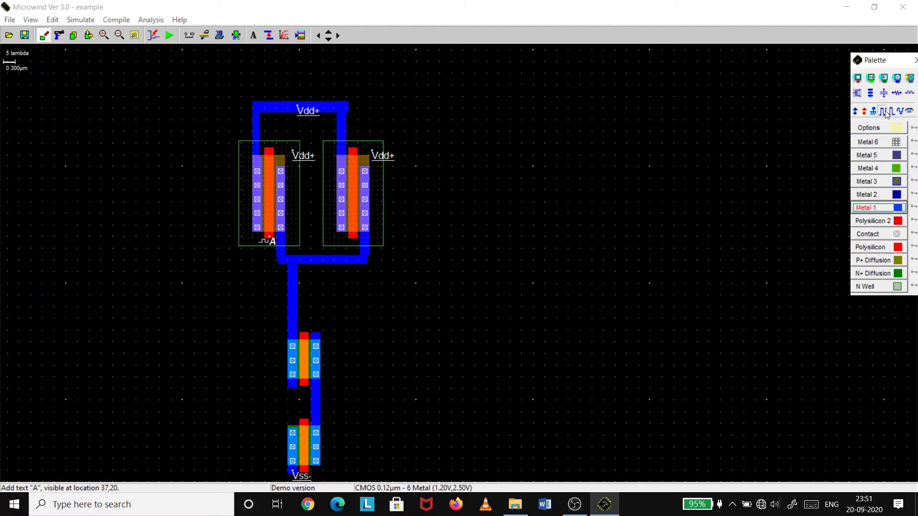
click(354, 234)
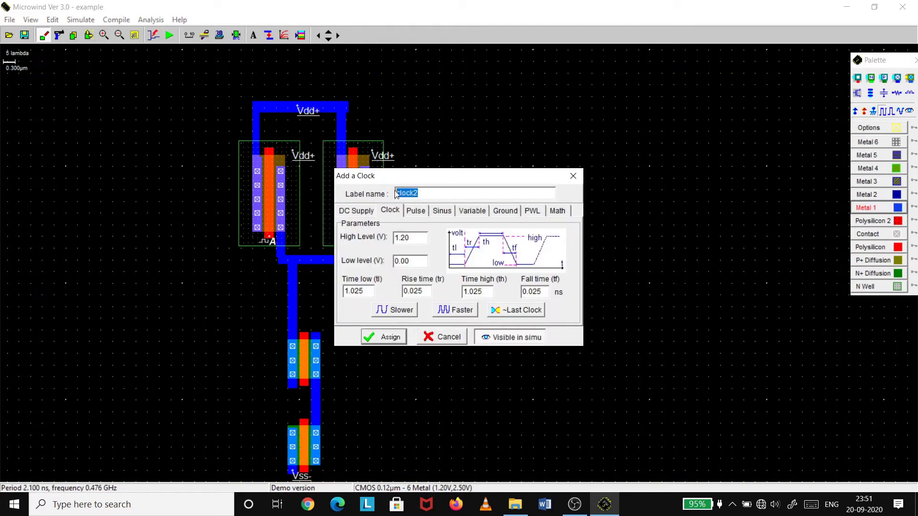
text(B)
double_click(368, 294)
text(0.7)
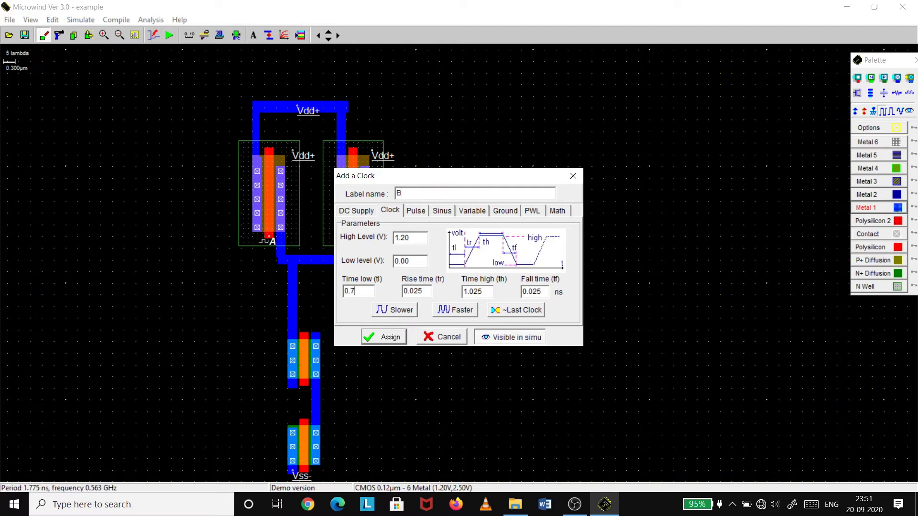
text(50)
drag(484, 292, 463, 293)
text(0.750)
click(389, 340)
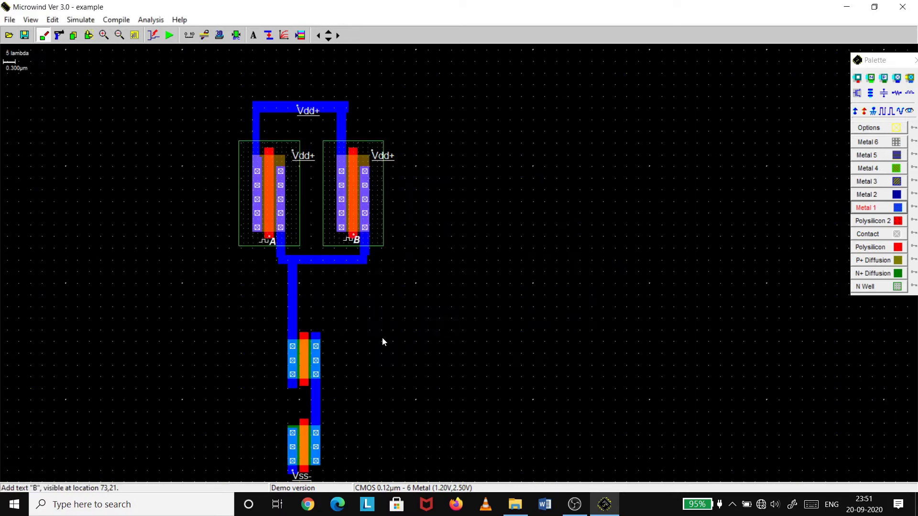
Step: Assign clock A with 0.500 low/high times to the upper nMOS gate, marked Not in simu
click(888, 111)
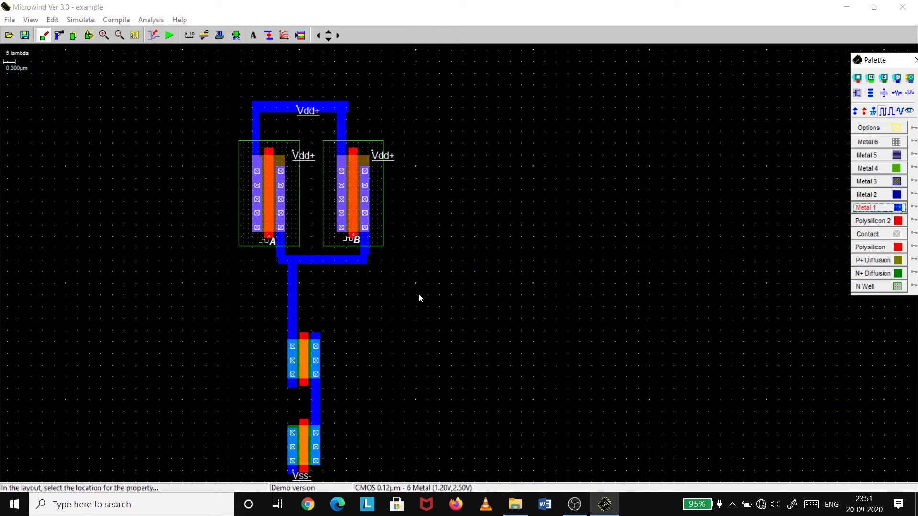
click(306, 337)
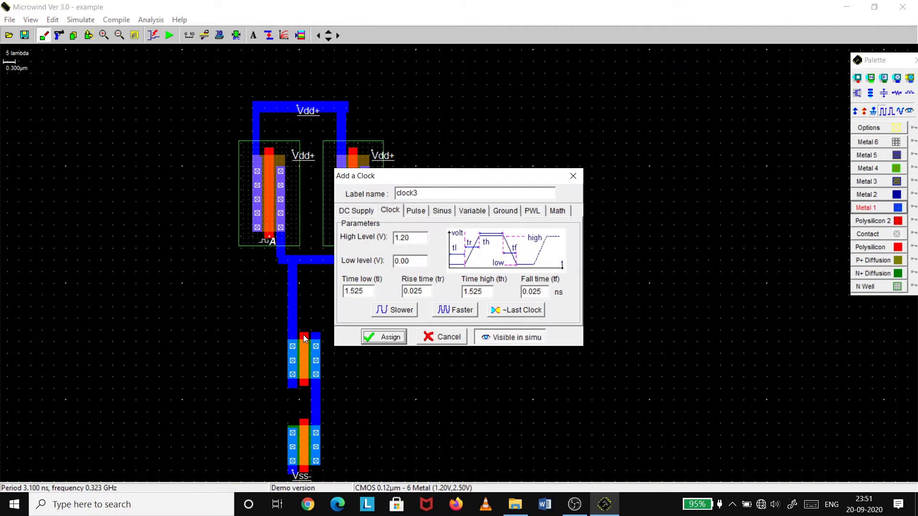
double_click(425, 194)
text(A)
drag(366, 291, 342, 292)
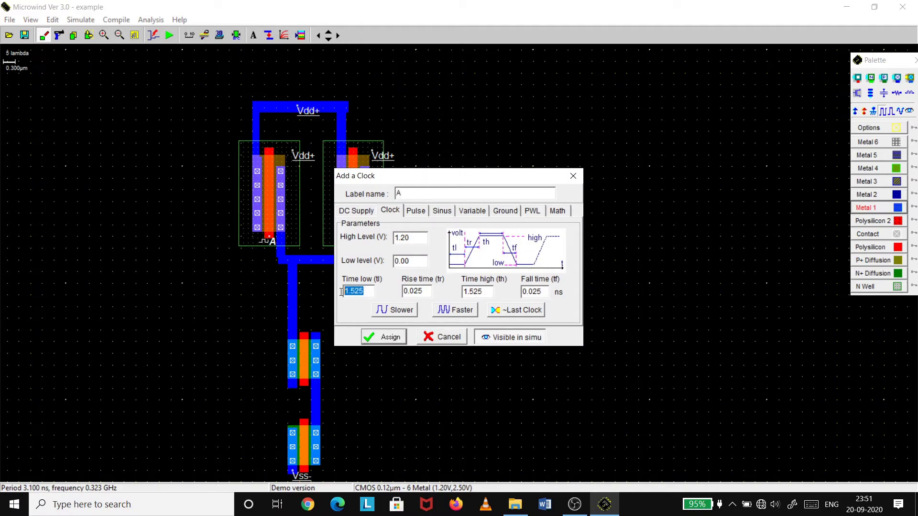
text(0.)
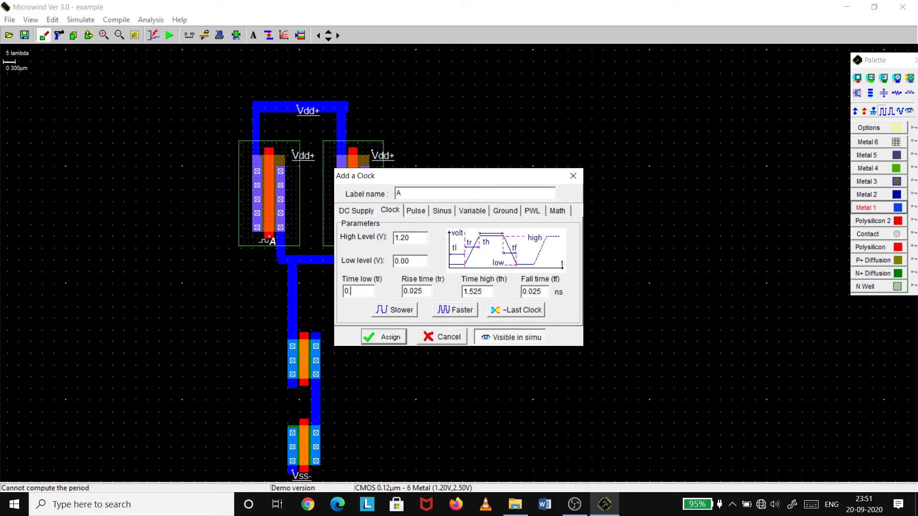
text(500)
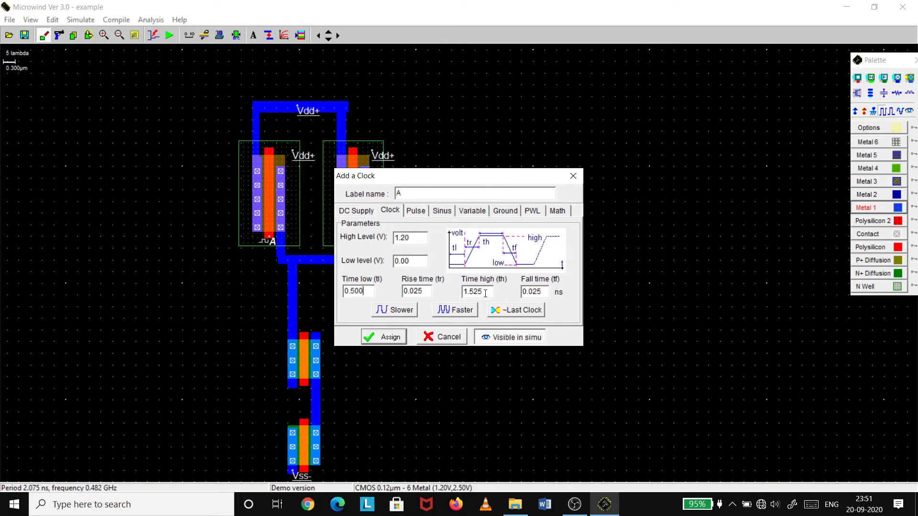
drag(485, 291, 462, 292)
text(0)
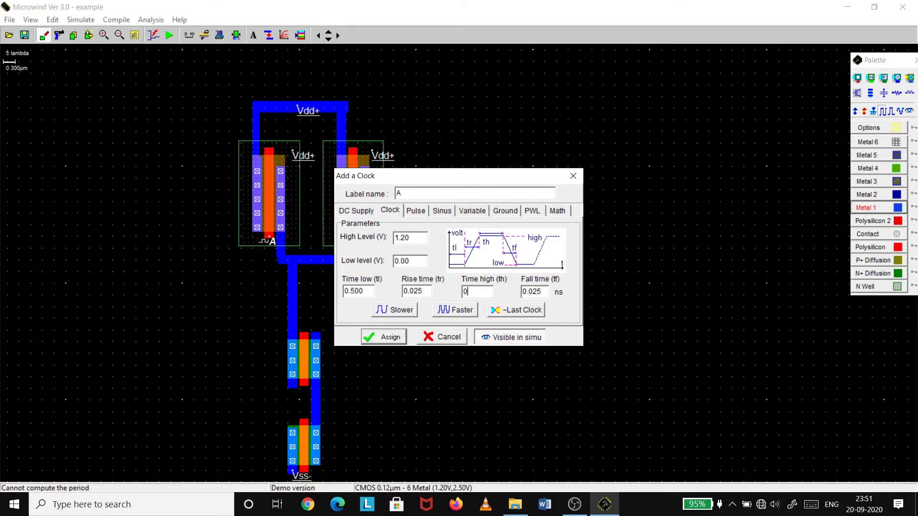
text(.500)
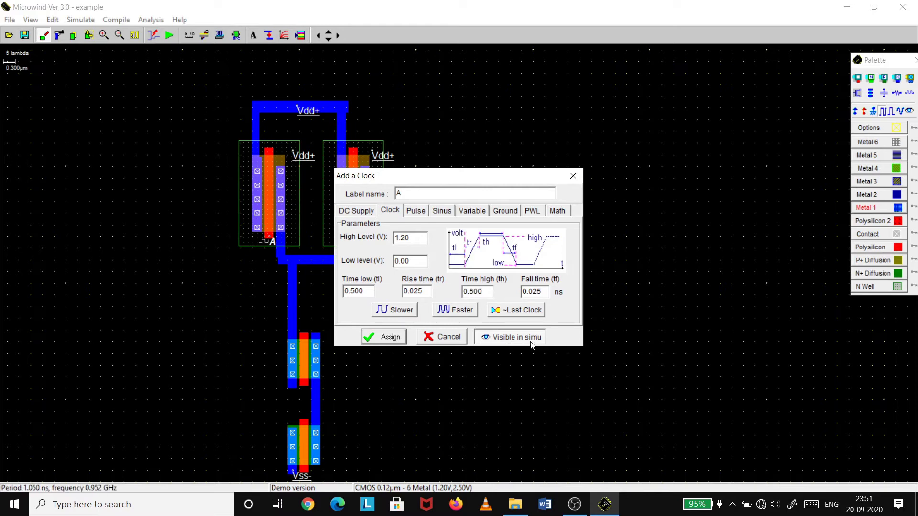
click(530, 341)
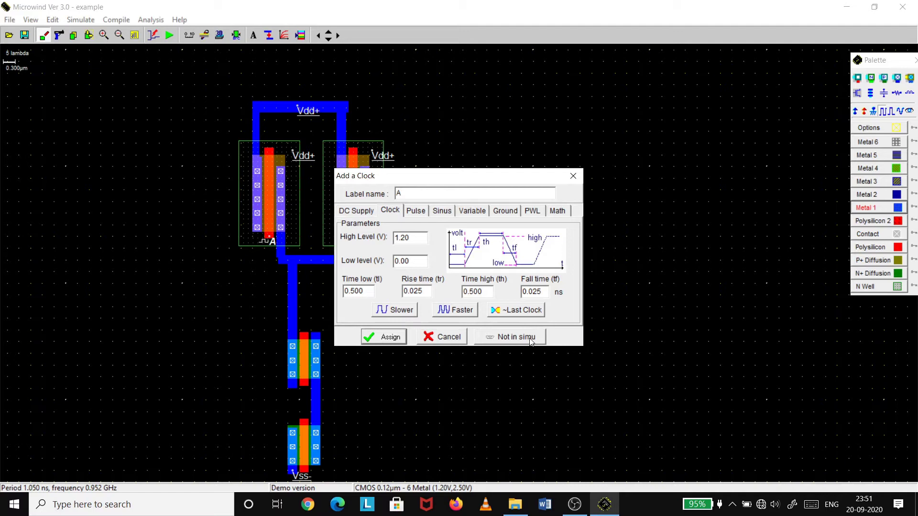
click(397, 337)
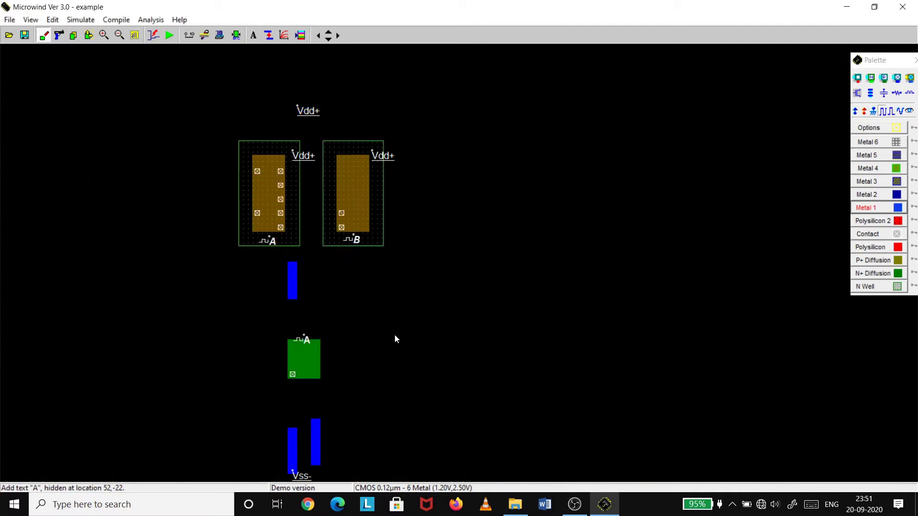
Step: Attach clock B to the lower nMOS gate with 0.750 ns time low and time high
click(883, 111)
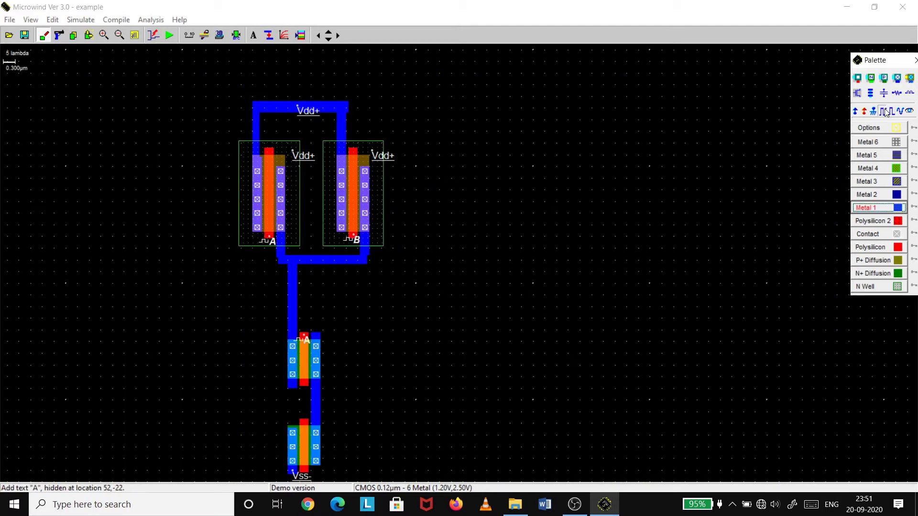
click(306, 427)
drag(419, 194, 385, 201)
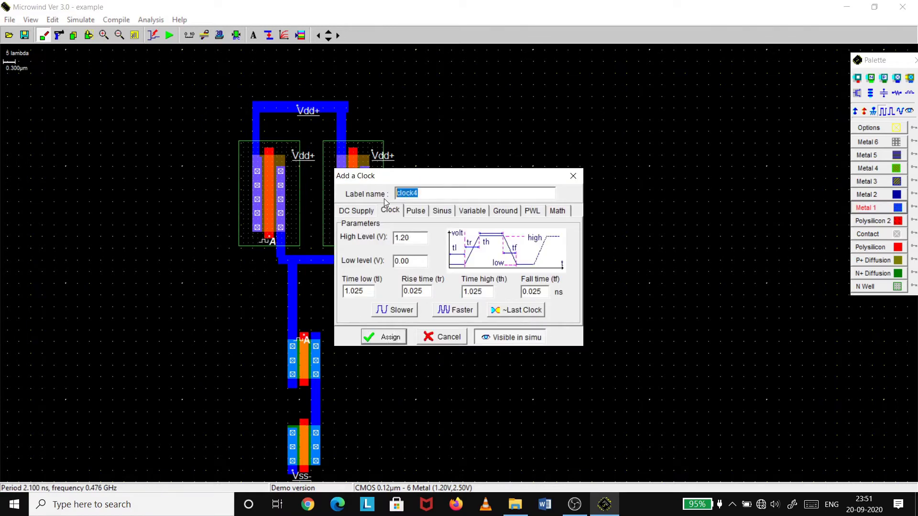
text(B)
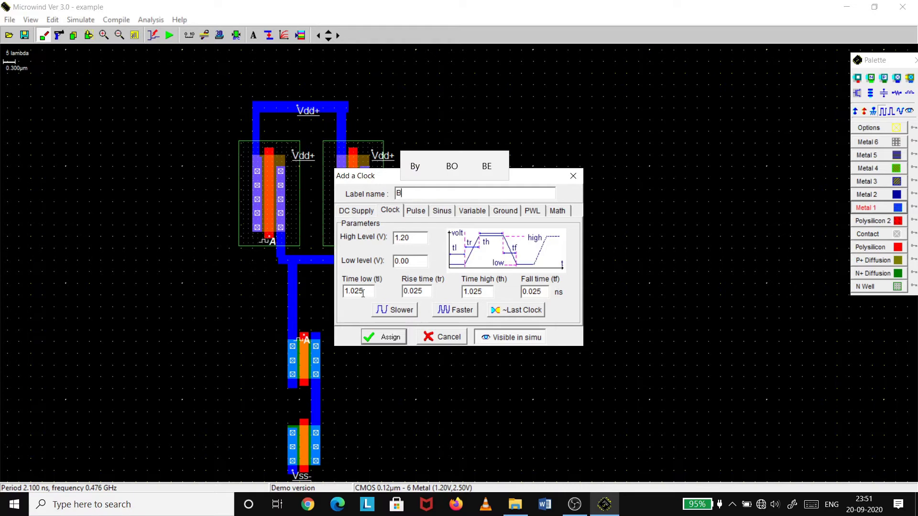
double_click(360, 291)
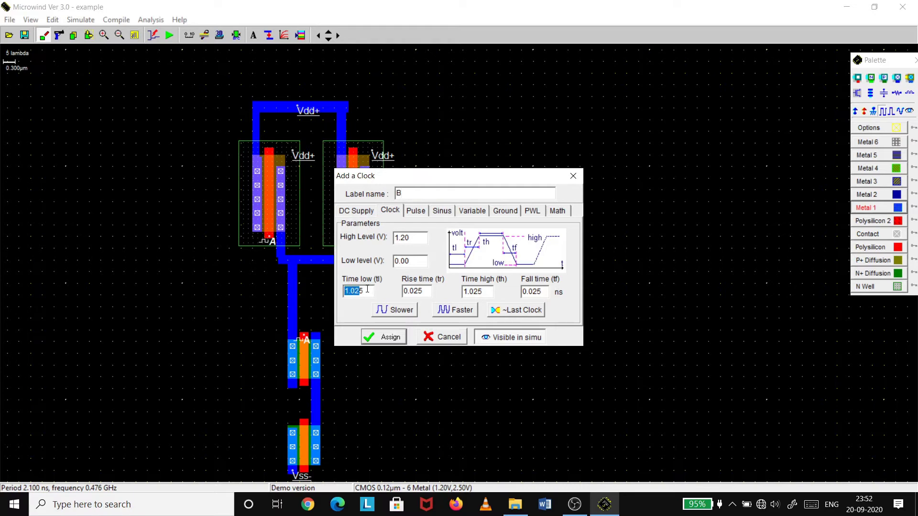
drag(362, 291, 343, 291)
text(0.)
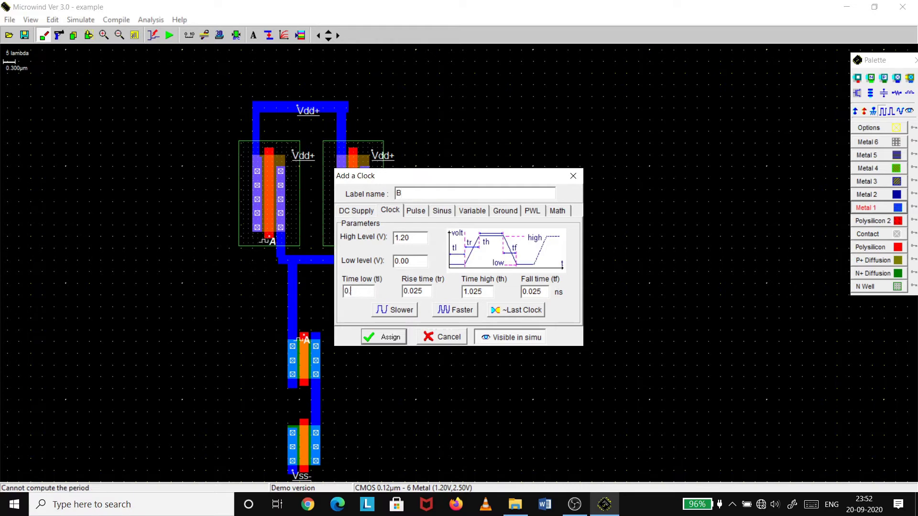
text(750)
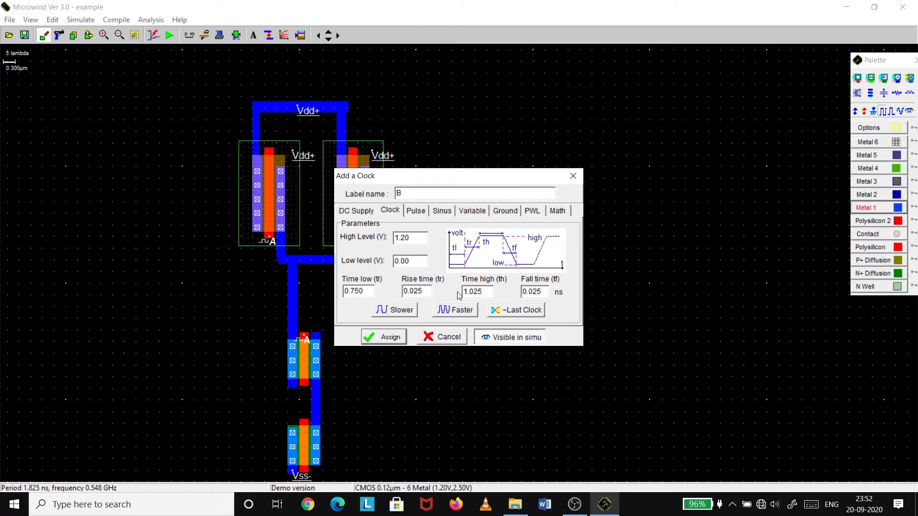
drag(483, 291, 462, 291)
text(0.)
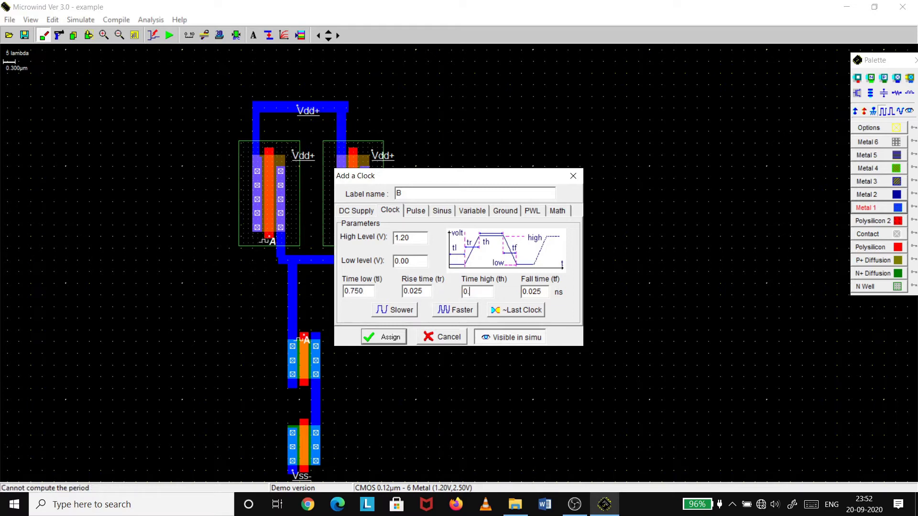
text(750)
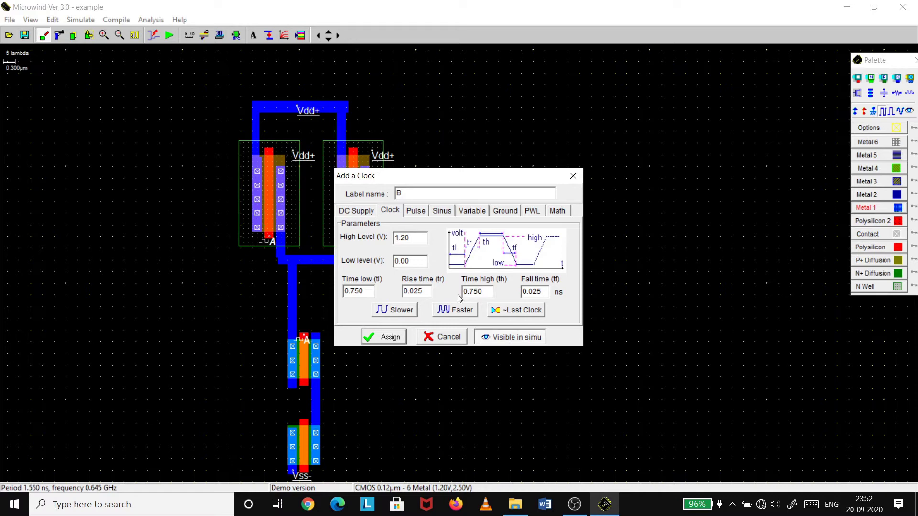
click(384, 338)
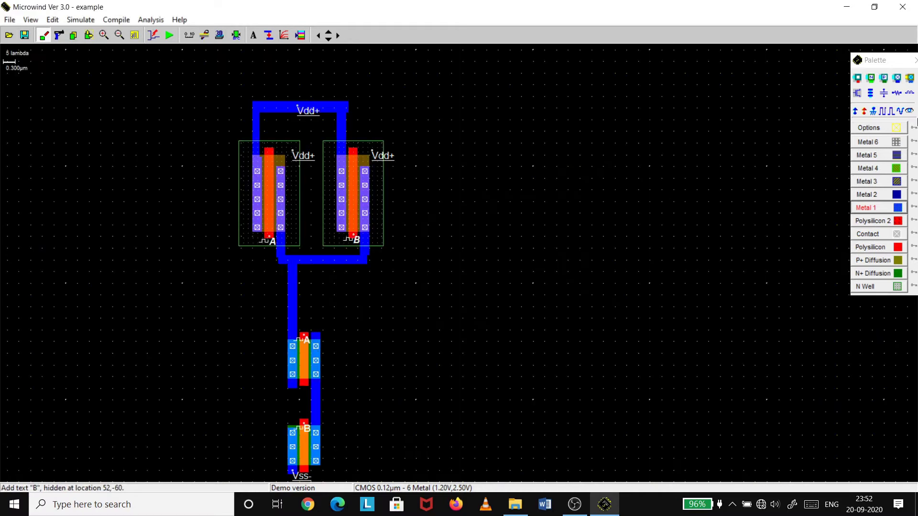
Step: Mark the wire joining the pMOS and nMOS as a visible node named OUTPUT
click(910, 111)
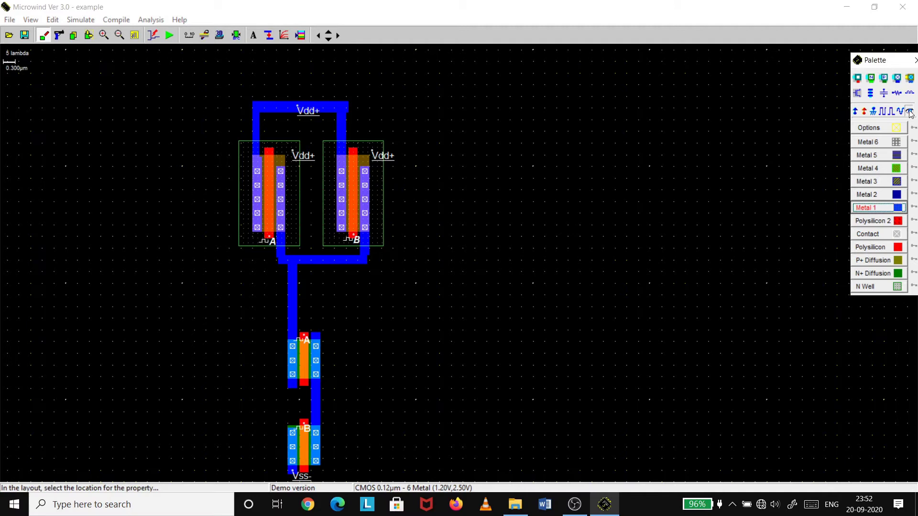
click(294, 297)
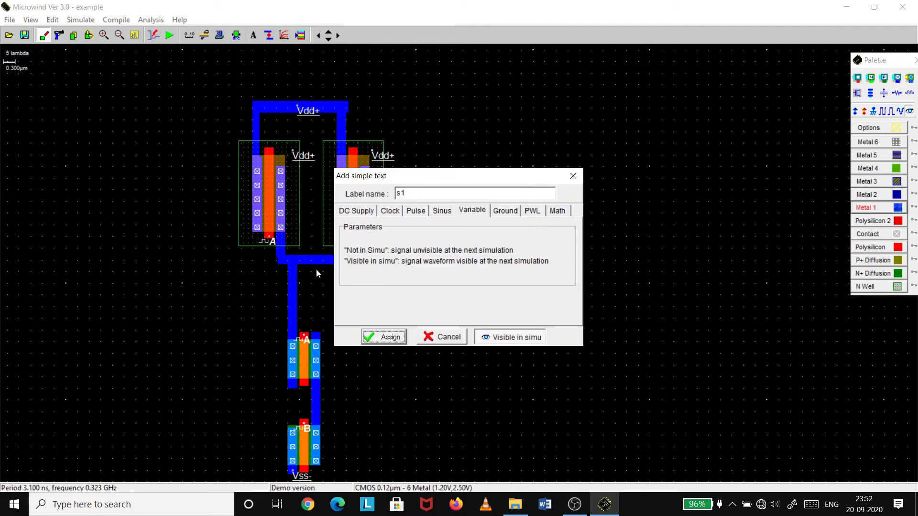
double_click(411, 196)
text(OUTP)
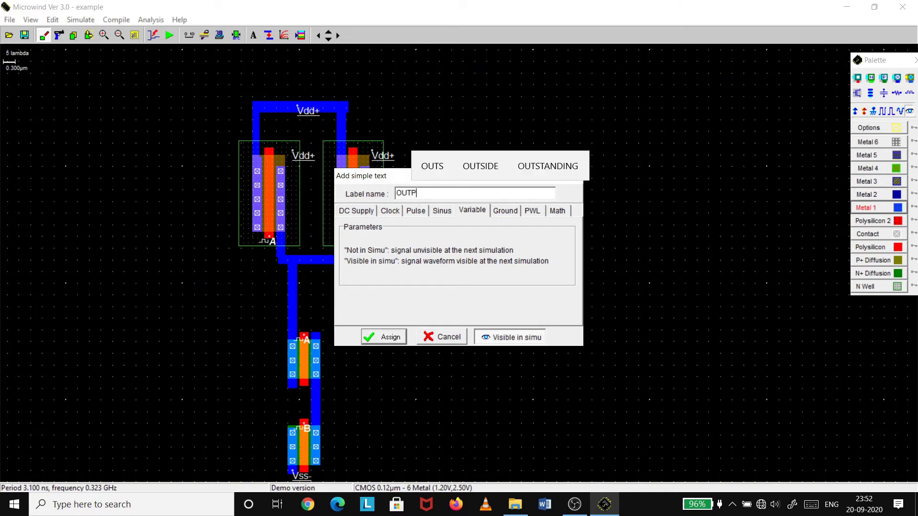
text(UT)
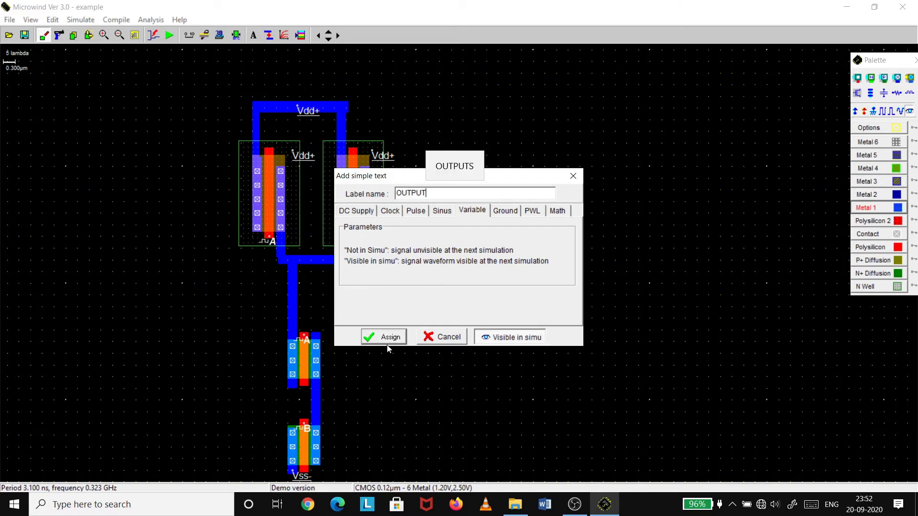
click(388, 340)
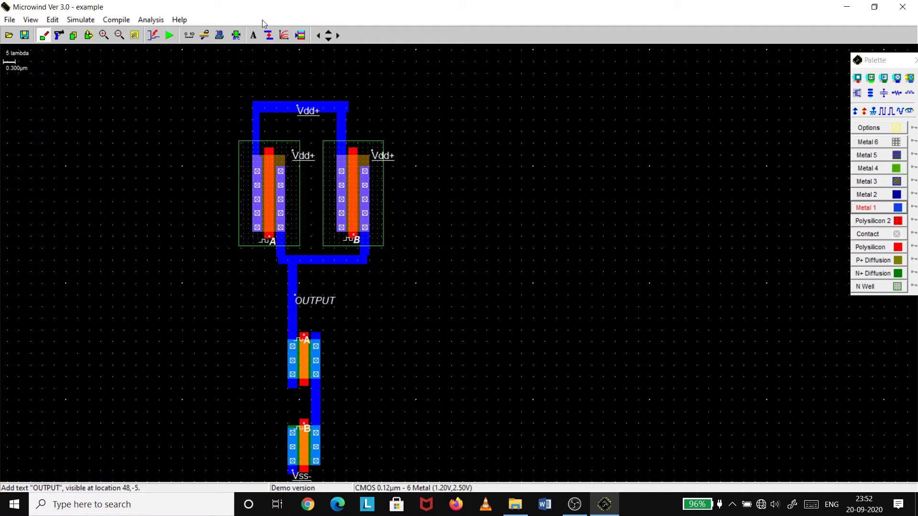
click(169, 36)
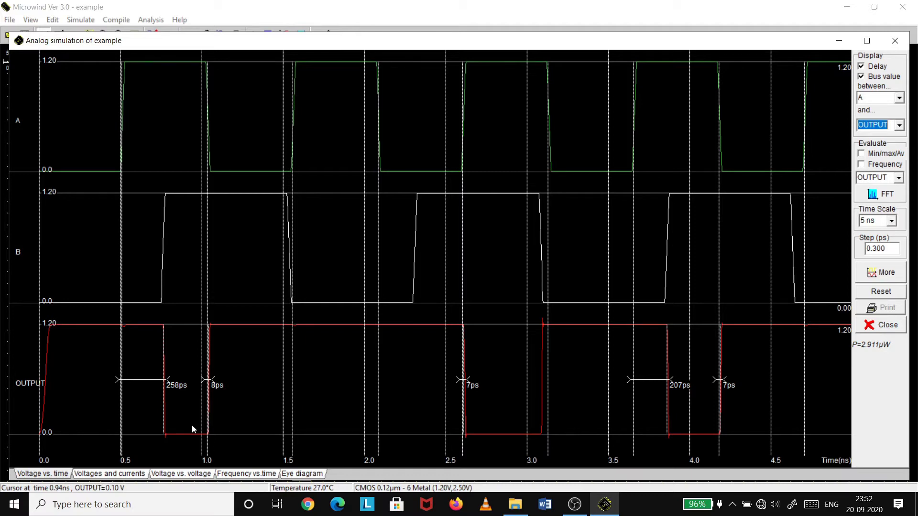
click(894, 41)
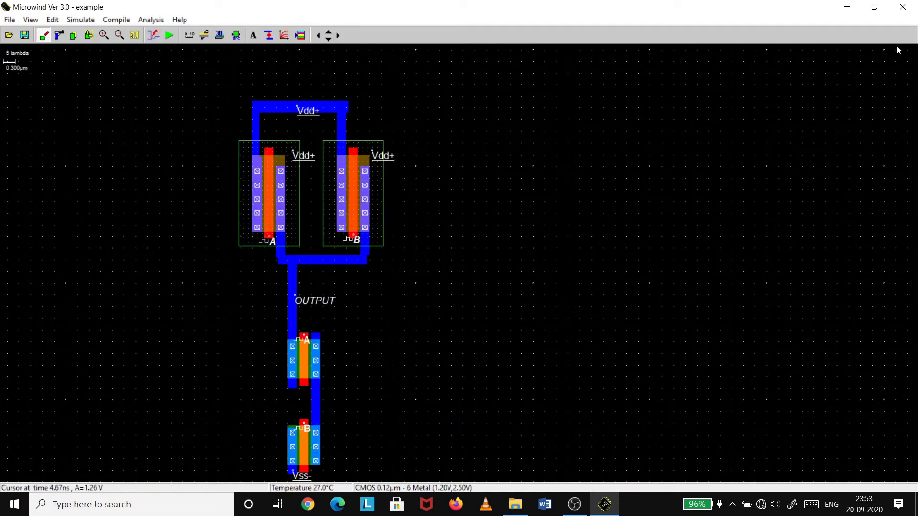
click(172, 34)
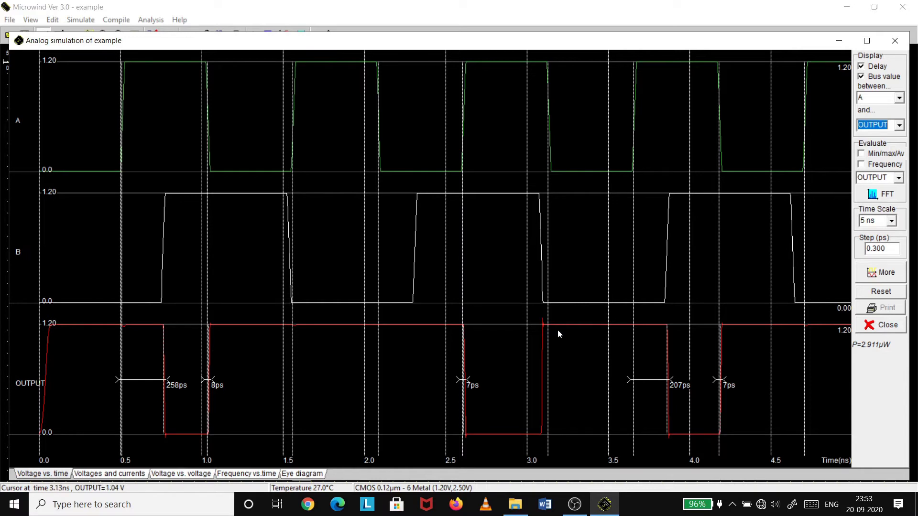
click(893, 39)
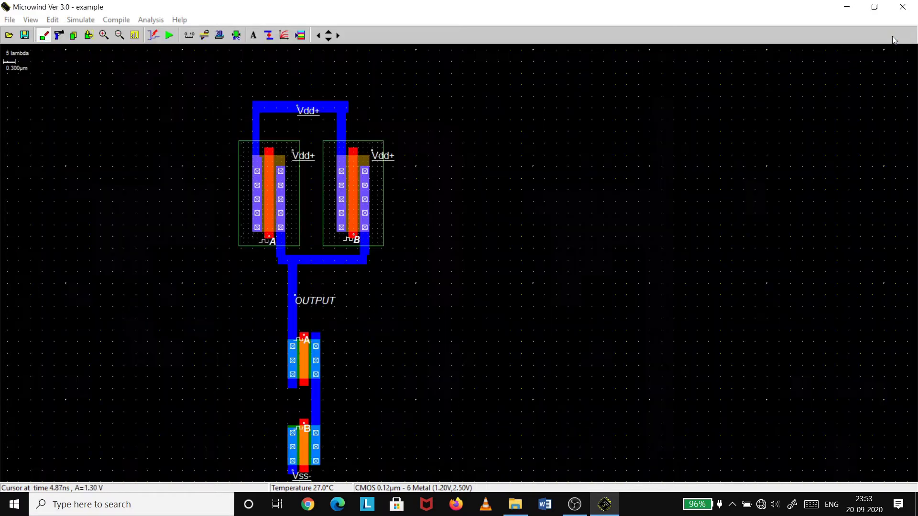
Step: Add a 0.01 pF load on OUTPUT and rerun the simulation, giving delays near 275 ps and 220 ps
click(301, 35)
click(883, 94)
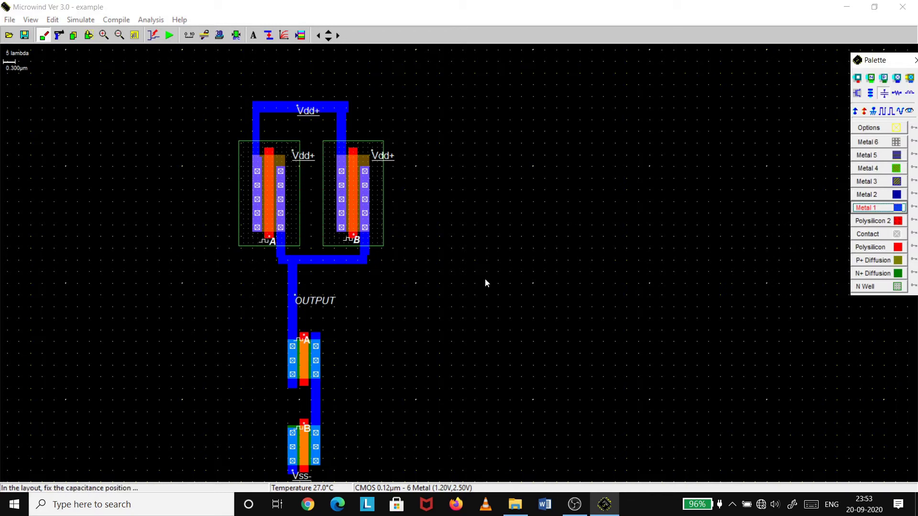
click(293, 312)
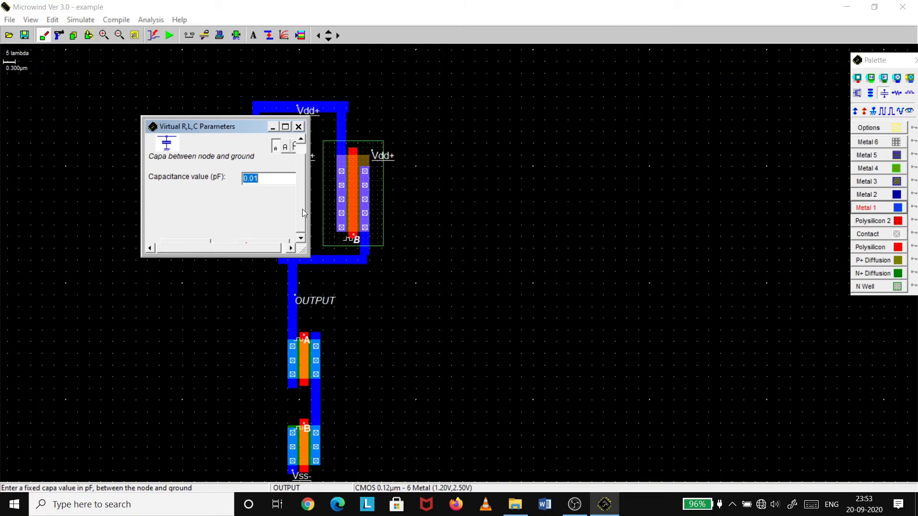
scroll(301, 211, down, 1)
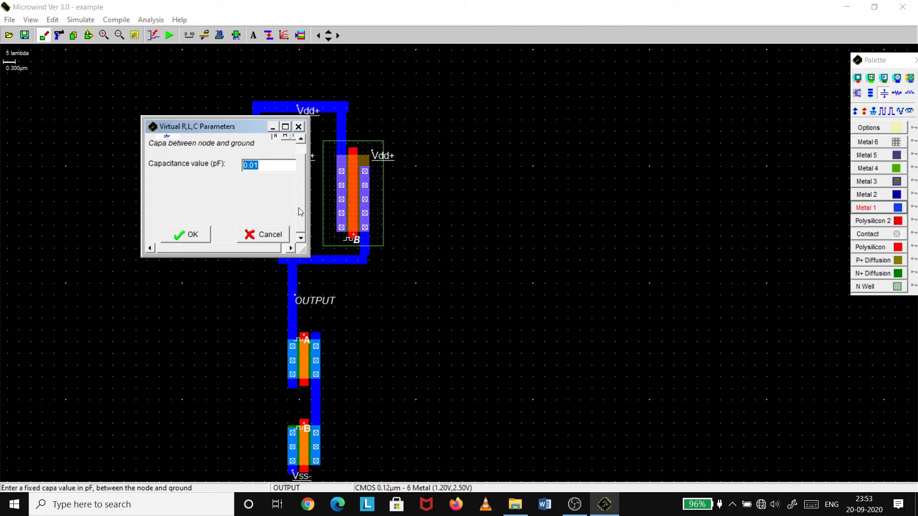
click(188, 234)
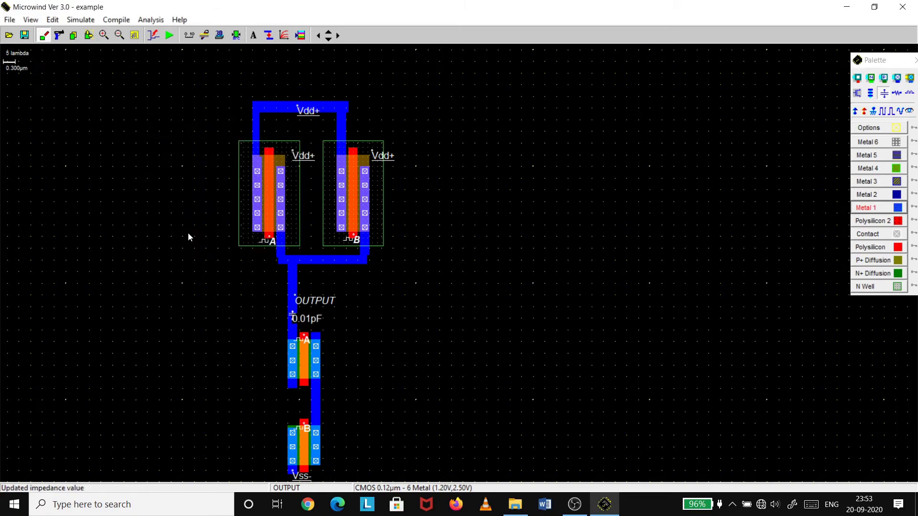
click(169, 36)
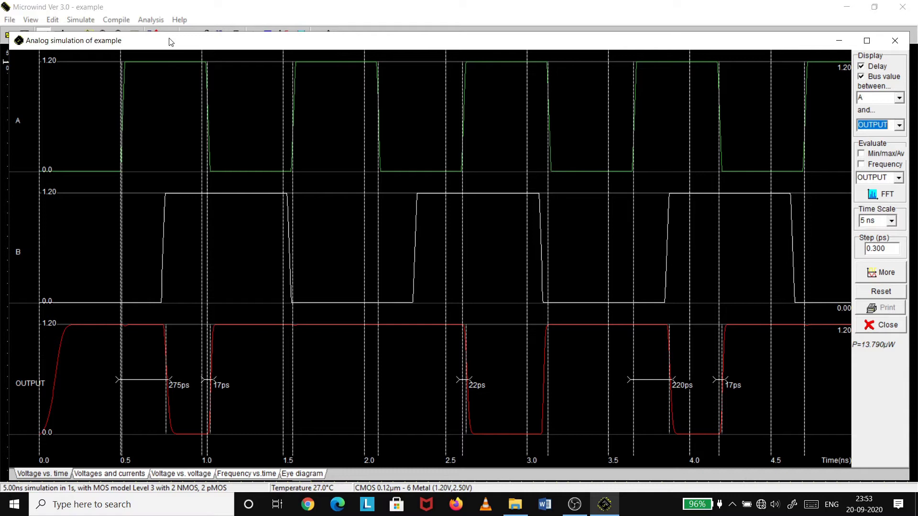
click(893, 40)
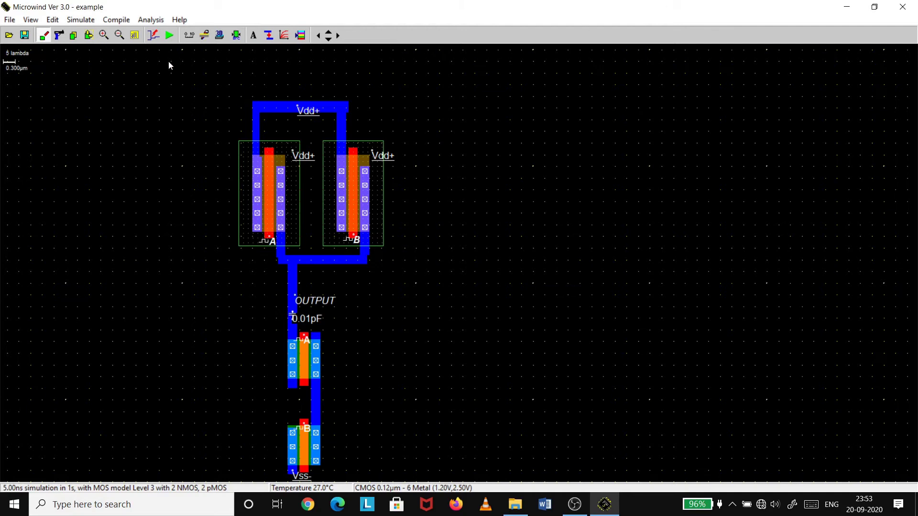
Step: Start a new empty layout, answering the prompt to save the NOR design
click(10, 20)
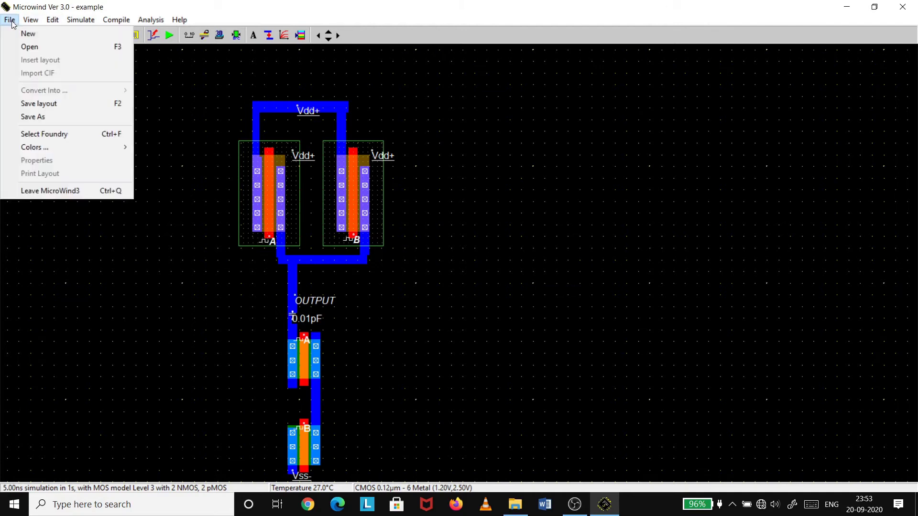
click(39, 33)
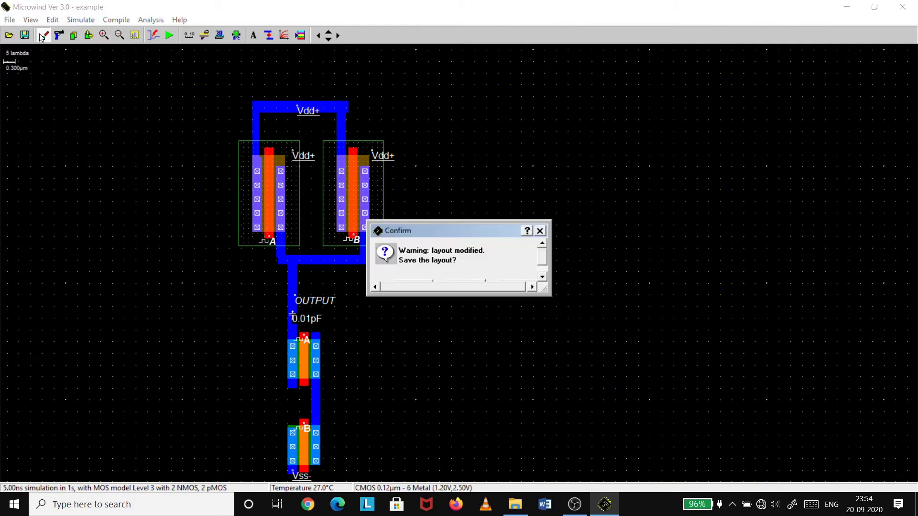
click(544, 275)
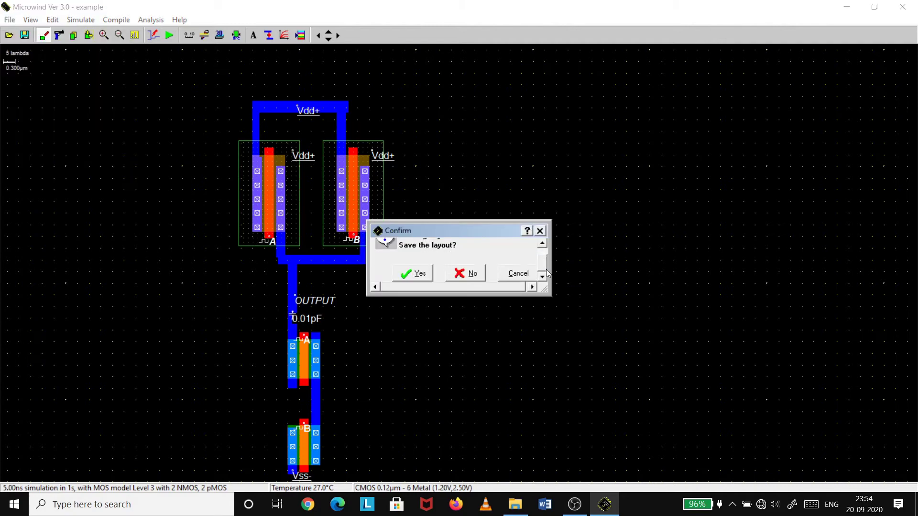
click(467, 273)
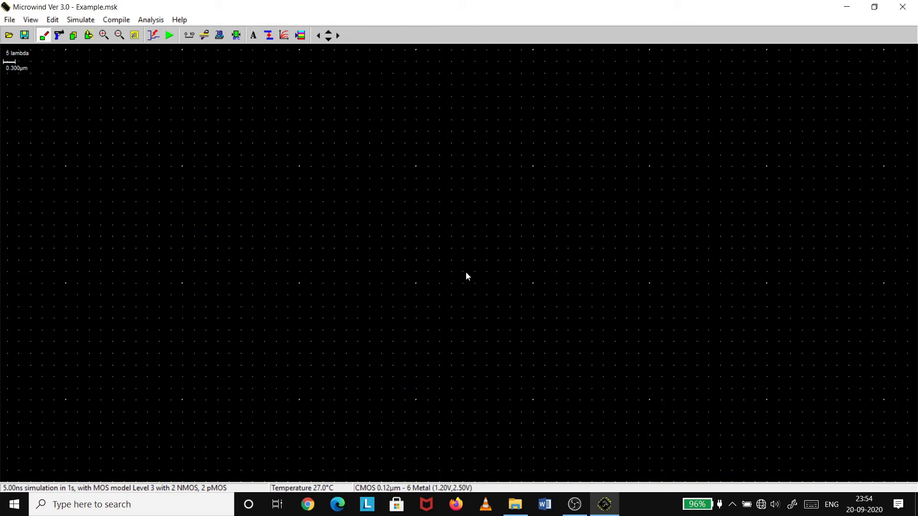
click(301, 35)
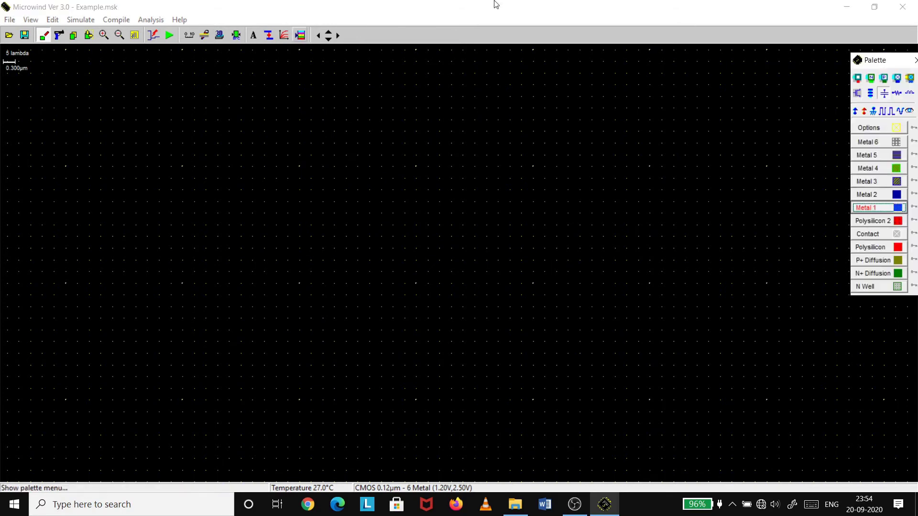
Step: Generate a pMOS transistor 2.000 µm wide with 0.250 µm length and place it near the centre
click(857, 93)
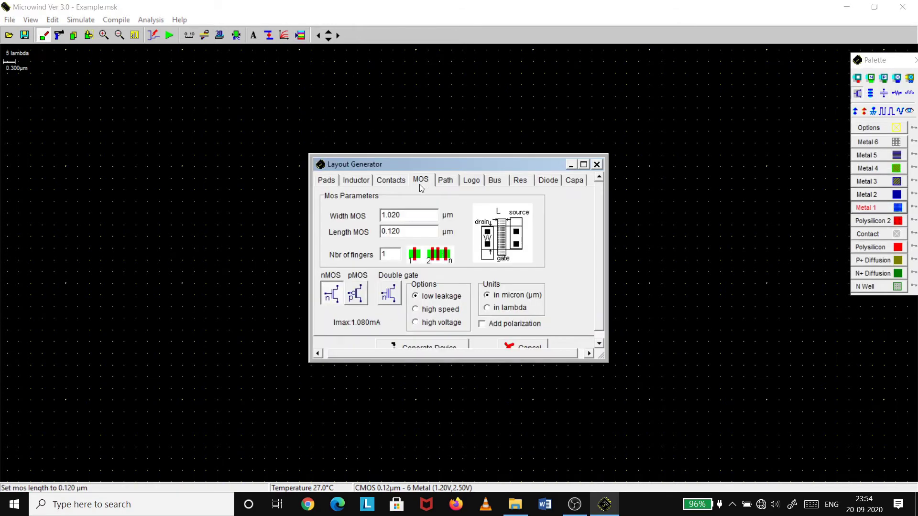
click(359, 294)
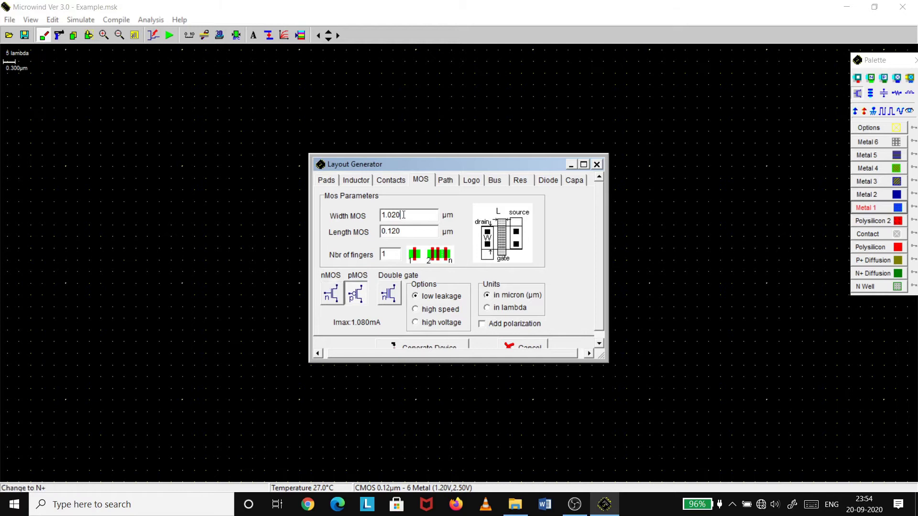
drag(403, 215, 376, 216)
text(2.00)
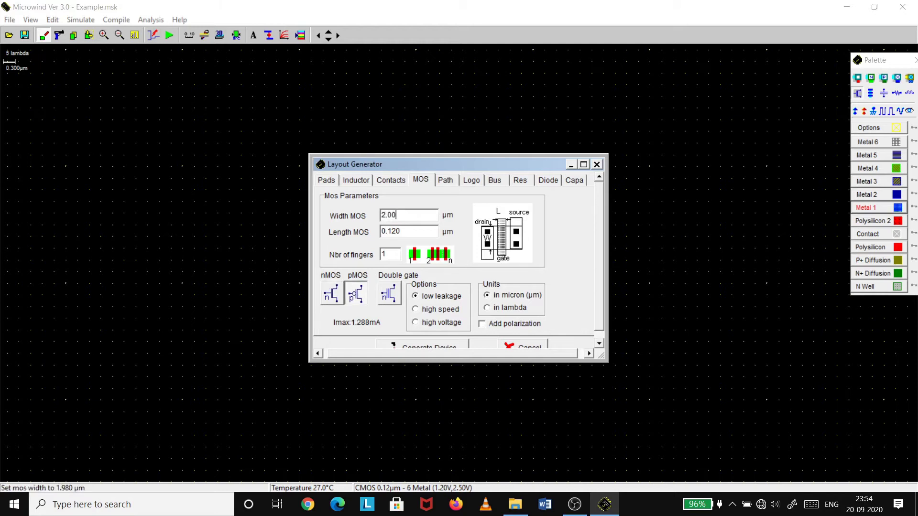
text(0)
drag(403, 232, 381, 232)
text(0.25)
text(0)
click(434, 348)
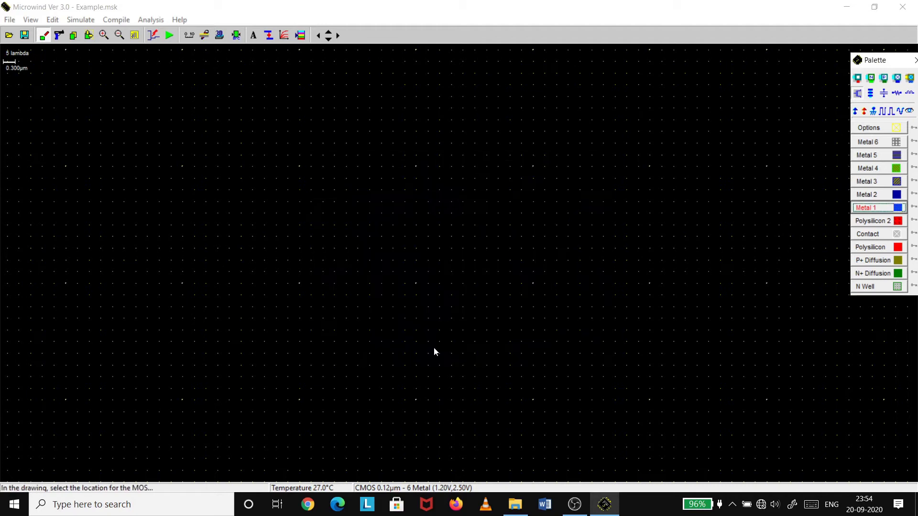
click(388, 270)
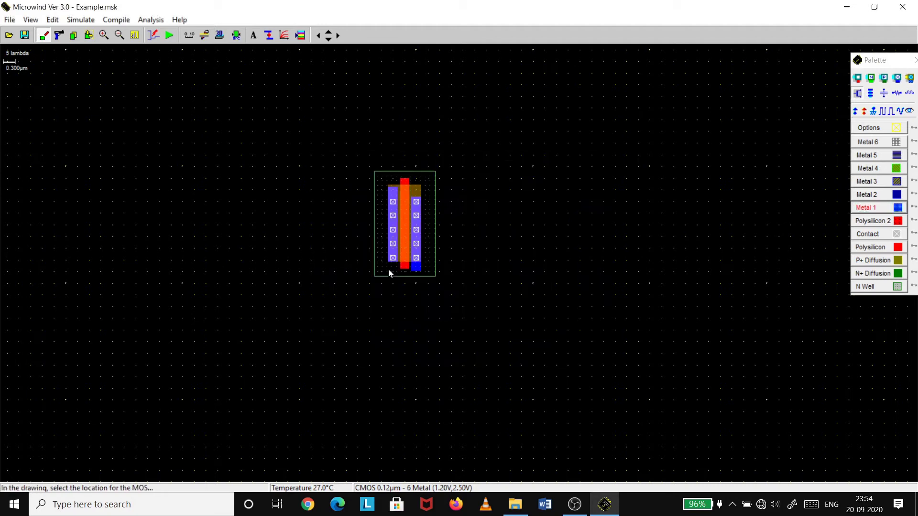
Step: Copy the pMOS transistor and place the copy directly above the original
click(74, 35)
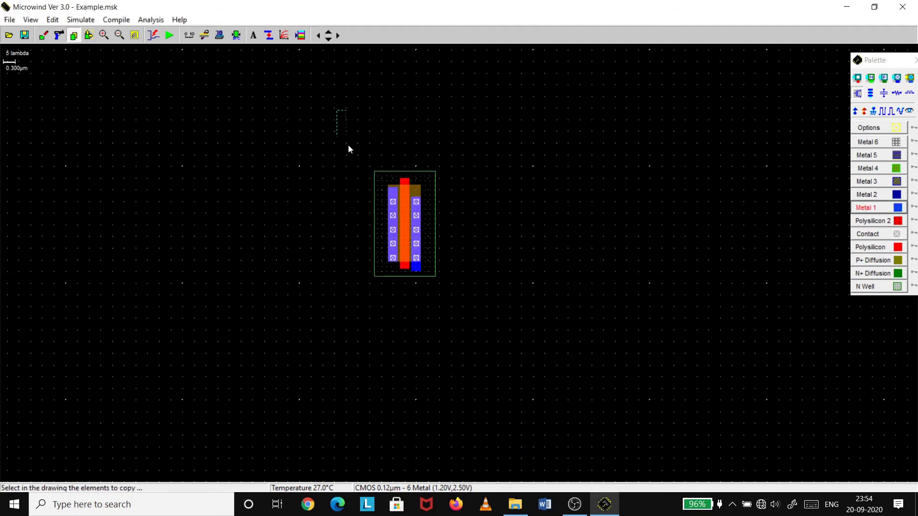
drag(348, 145, 507, 363)
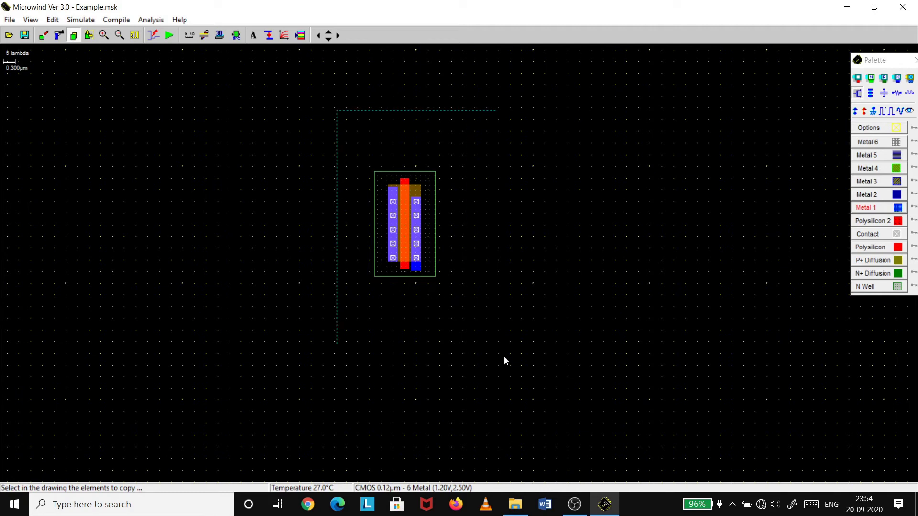
click(513, 502)
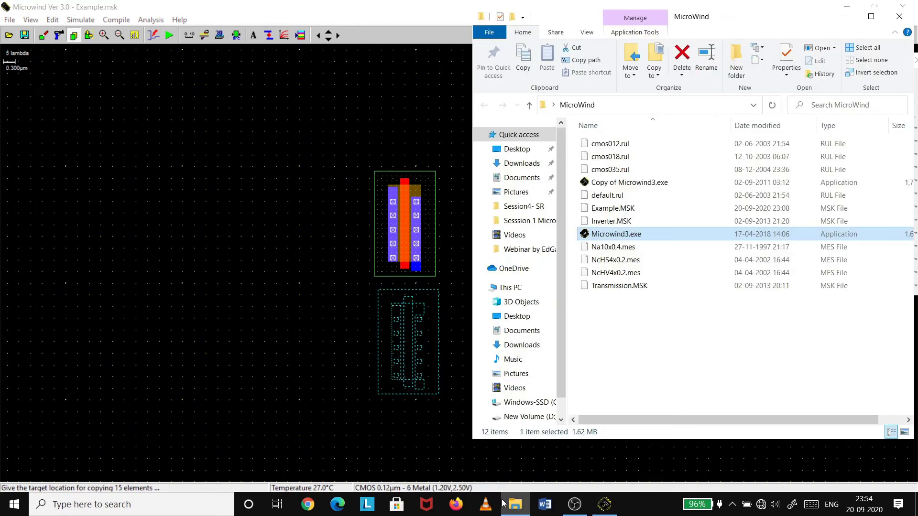
click(898, 16)
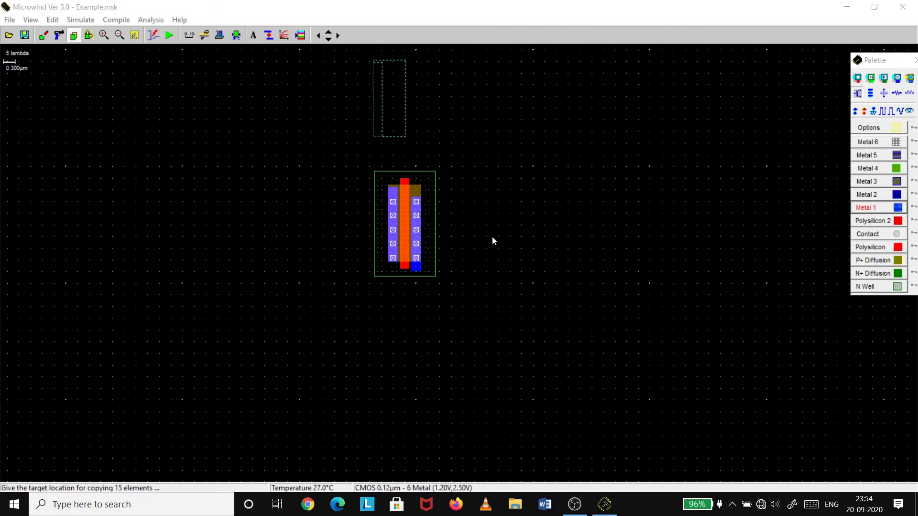
click(507, 234)
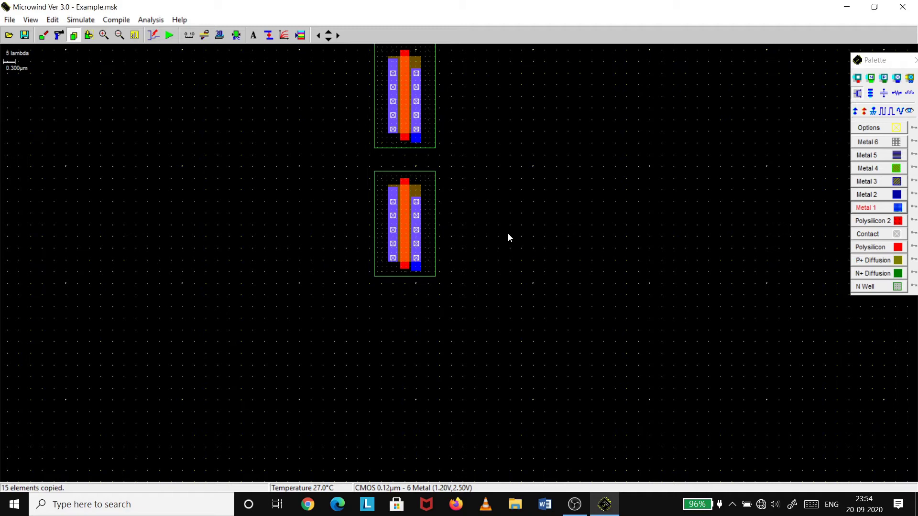
Step: Generate an nMOS transistor 1.000 µm wide with 0.250 µm length and place it at lower left
click(860, 93)
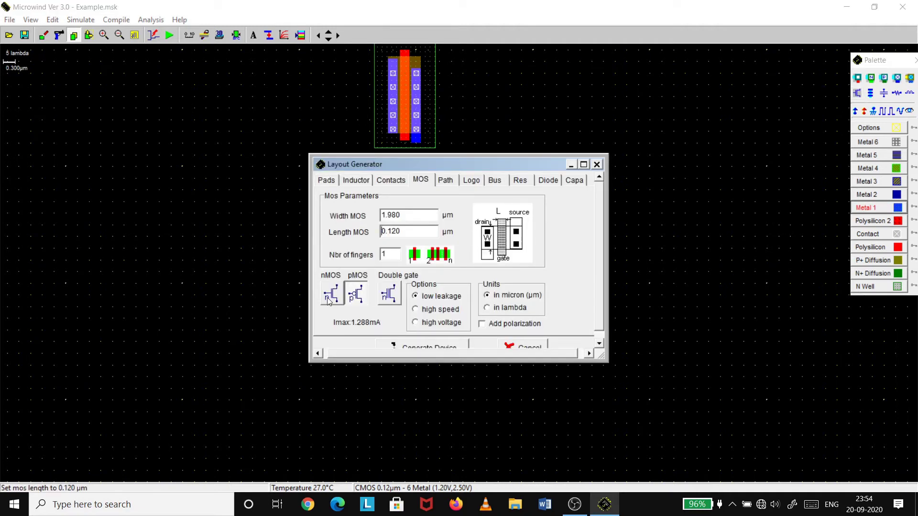
click(330, 292)
drag(402, 215, 373, 218)
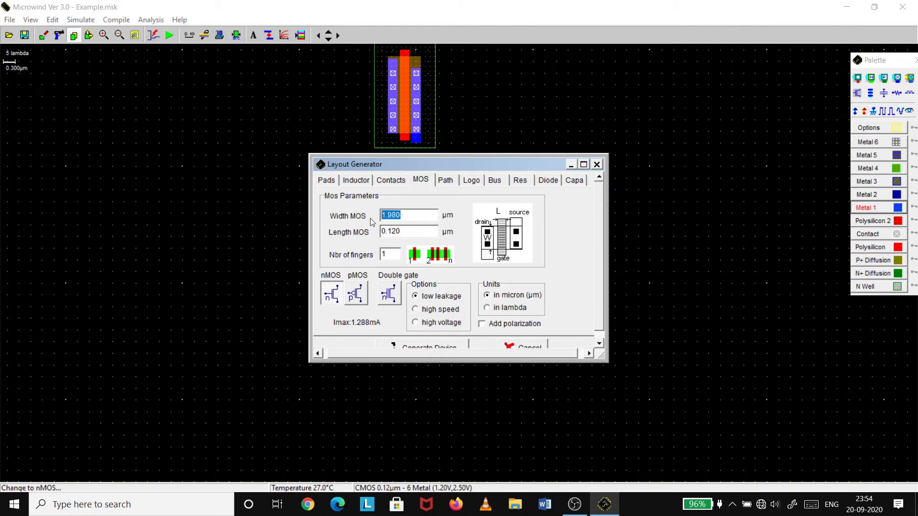
text(1.000)
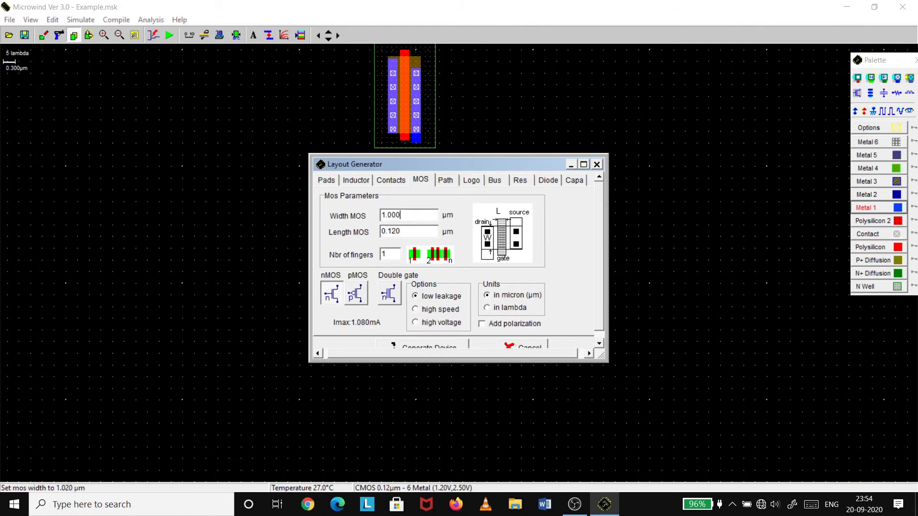
drag(401, 231, 389, 230)
text(2)
text(50)
click(422, 347)
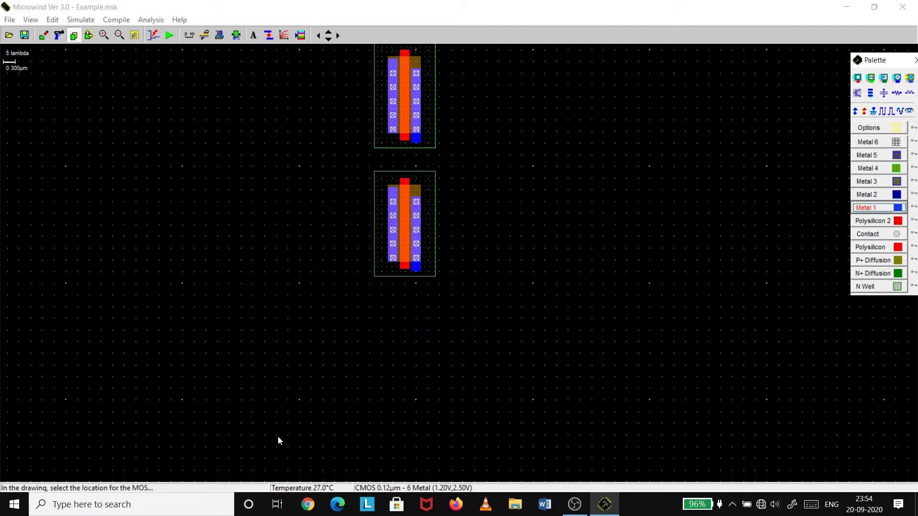
click(279, 439)
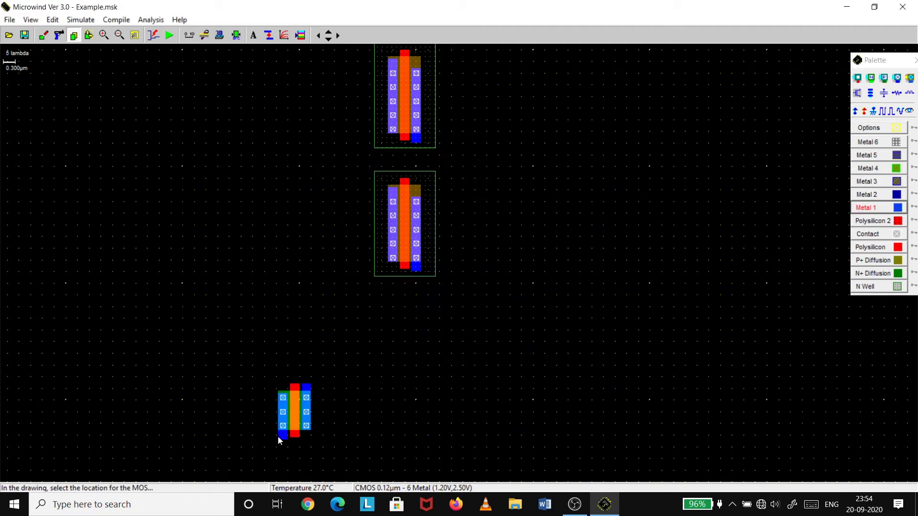
Step: Copy the nMOS to the lower right, undoing an accidental overlapping extra copy
click(73, 36)
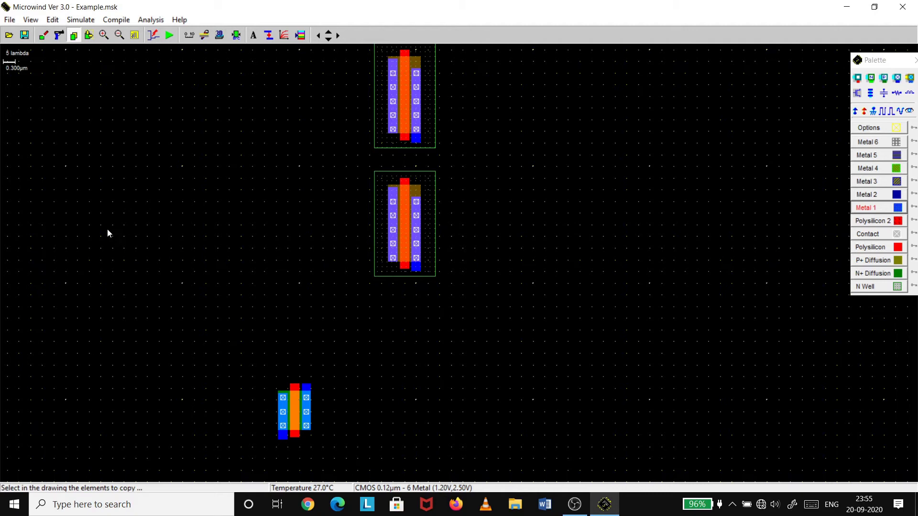
drag(257, 369, 341, 447)
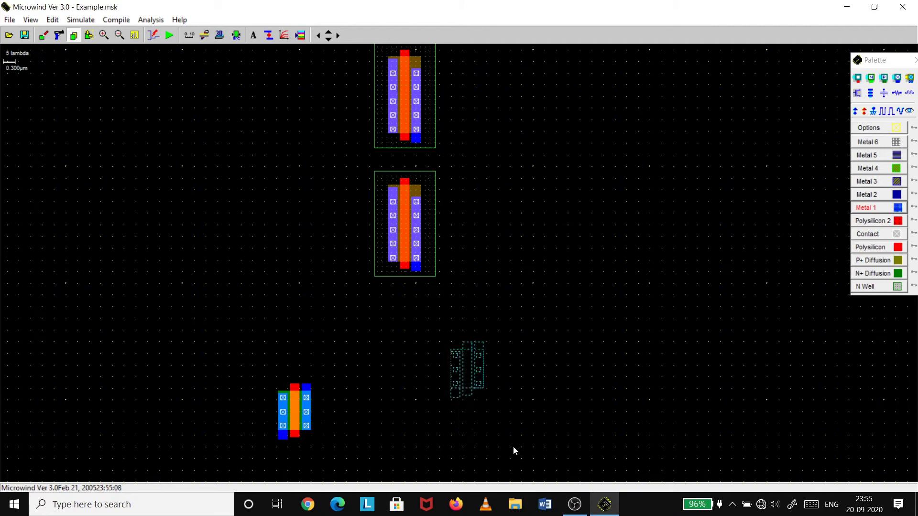
click(502, 471)
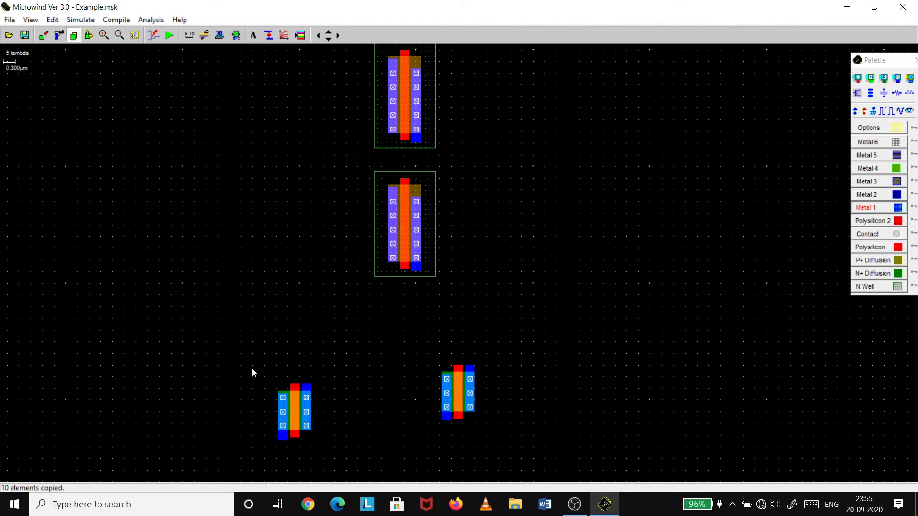
drag(253, 373, 344, 465)
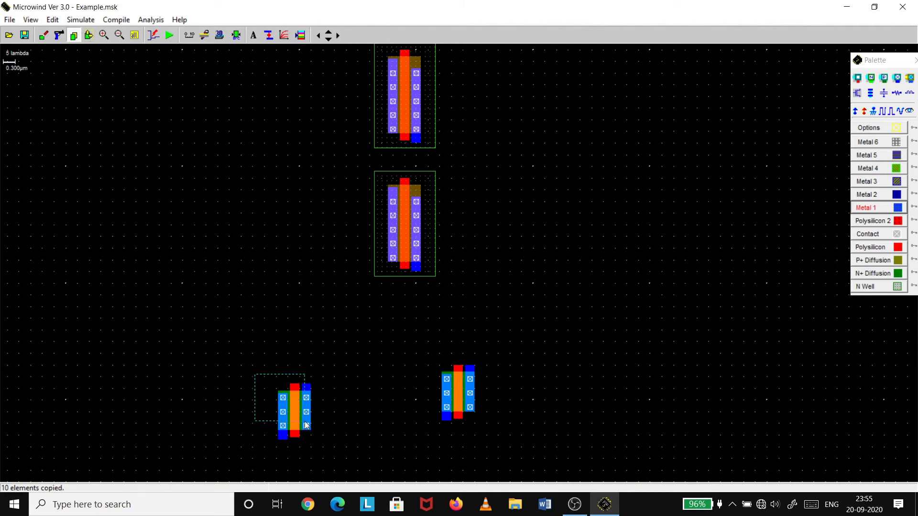
click(352, 454)
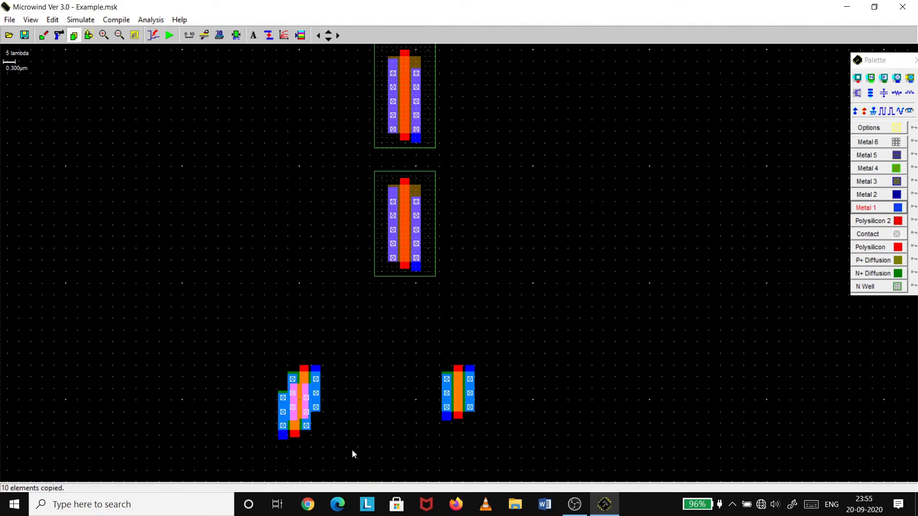
click(52, 21)
click(61, 33)
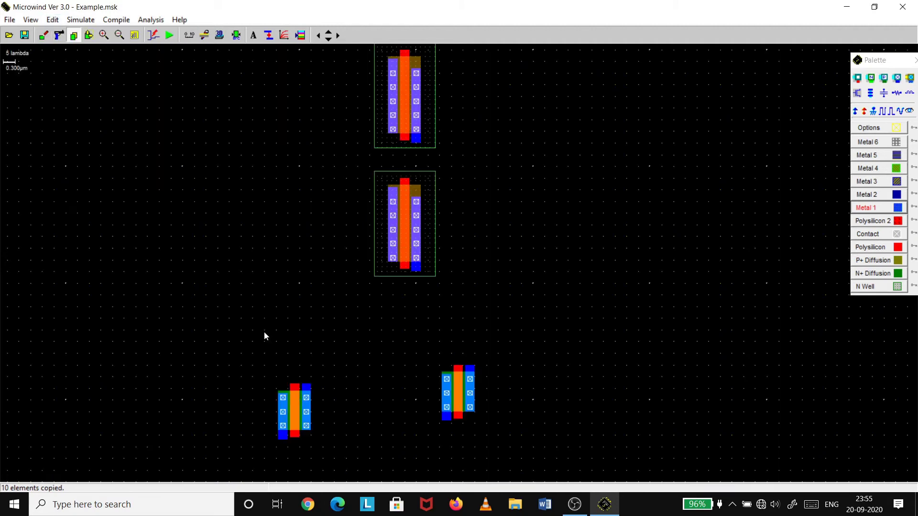
Step: Move the left nMOS so it sits level with the right one
click(89, 35)
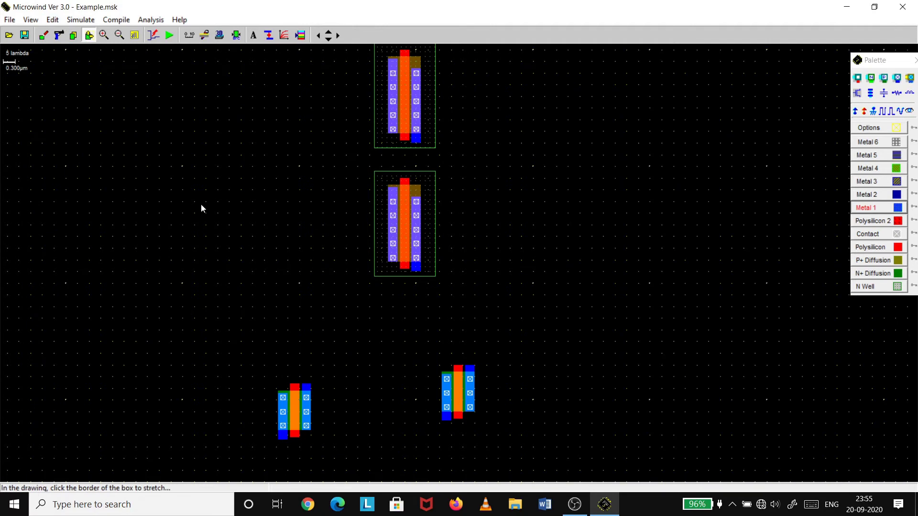
drag(263, 362, 312, 448)
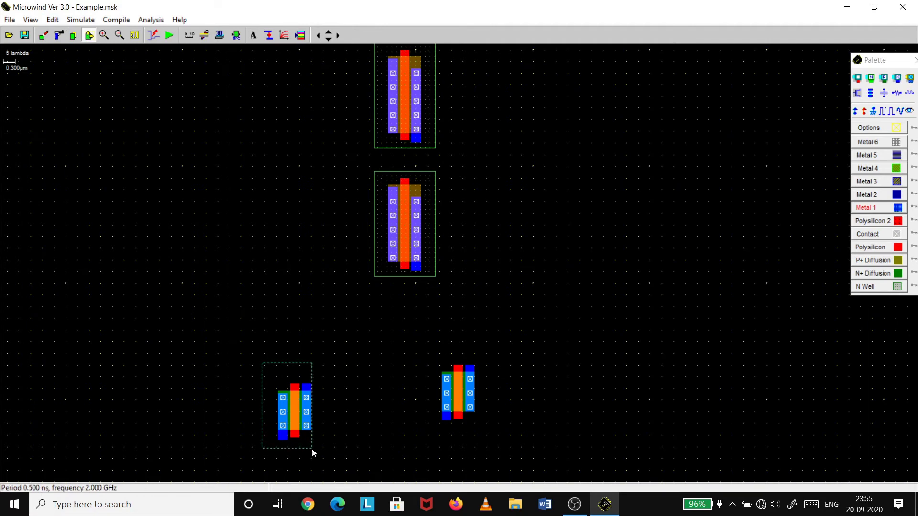
click(366, 459)
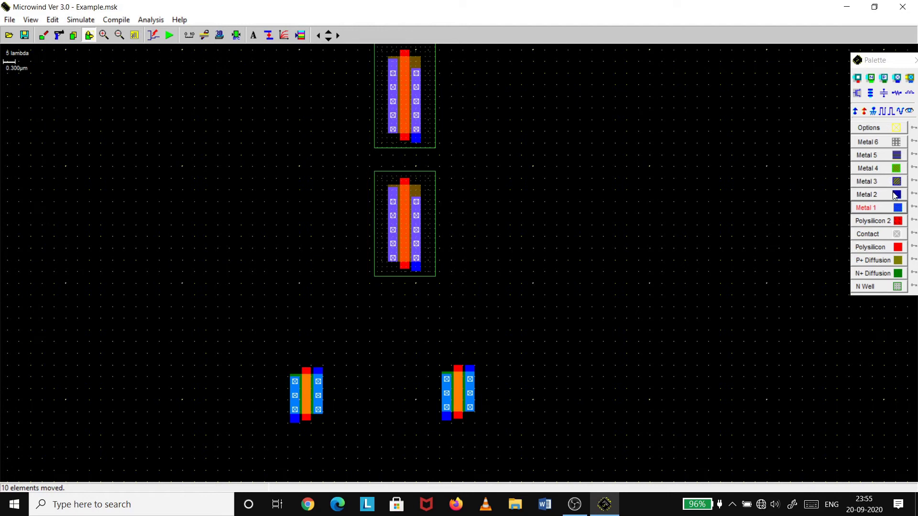
click(899, 211)
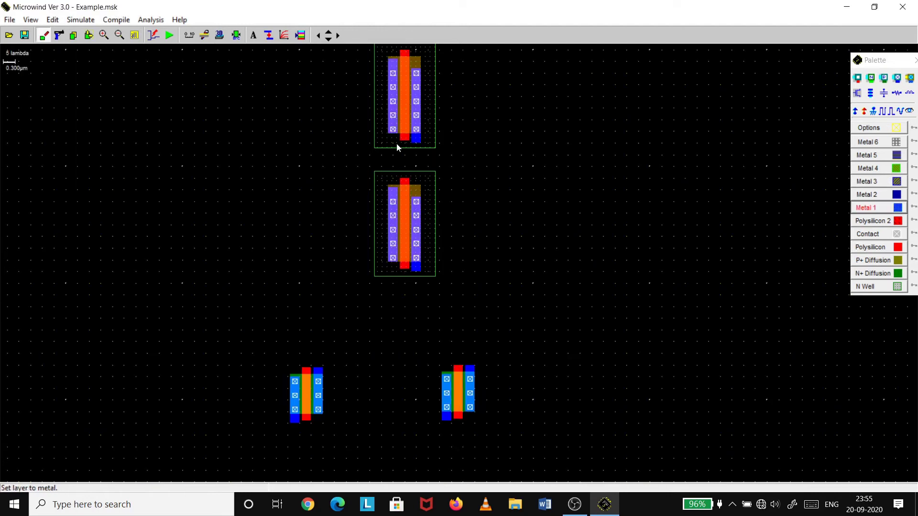
Step: Link the stacked pMOS pair with metal, undoing an oversized box and nudging the transistor up
drag(412, 142, 423, 182)
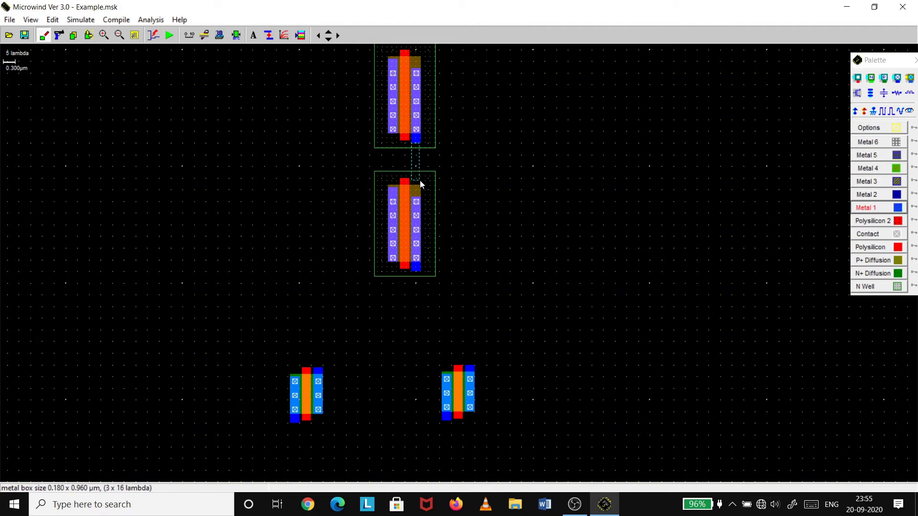
drag(422, 182, 420, 180)
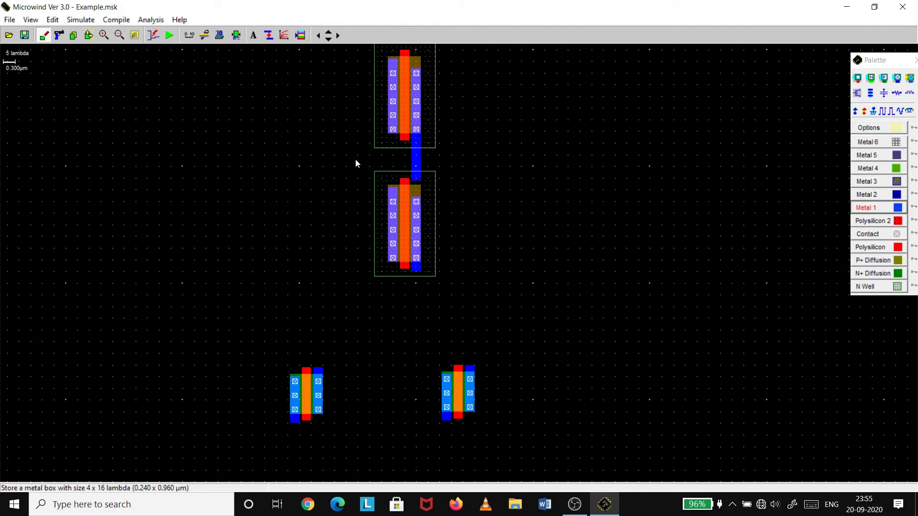
drag(355, 160, 480, 304)
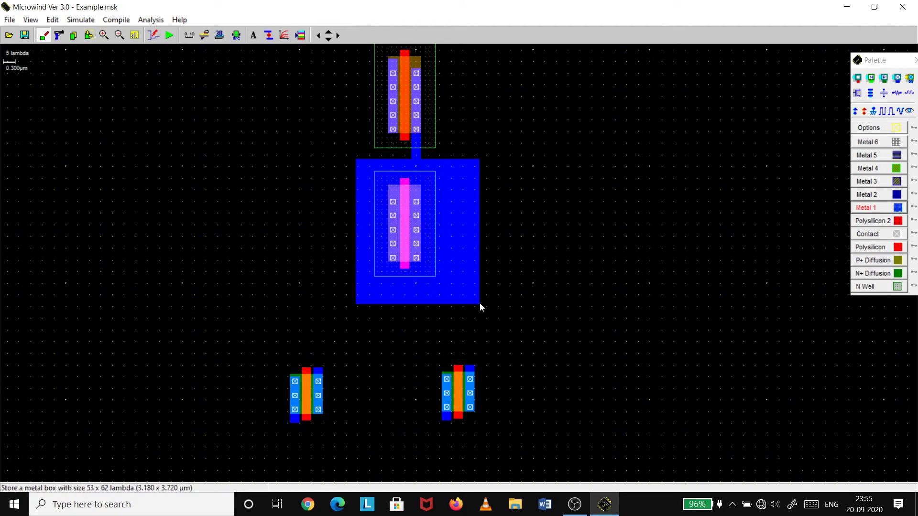
click(52, 19)
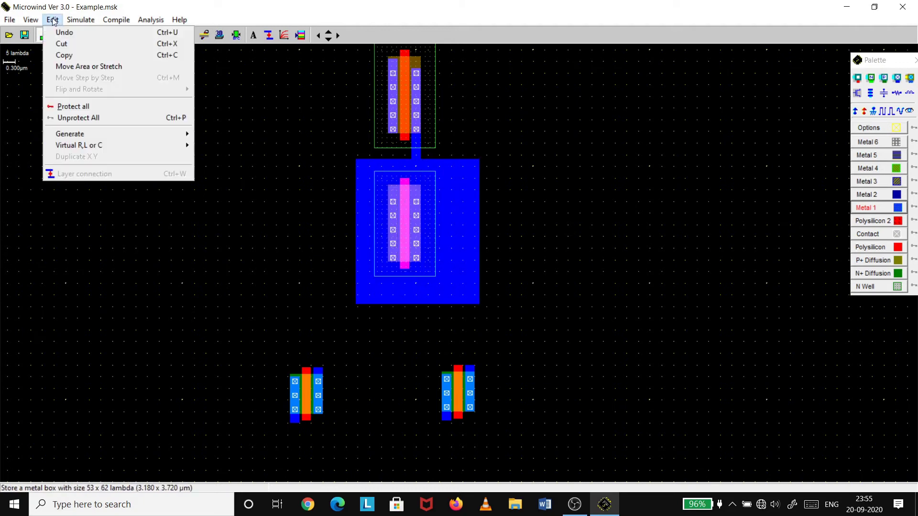
click(62, 32)
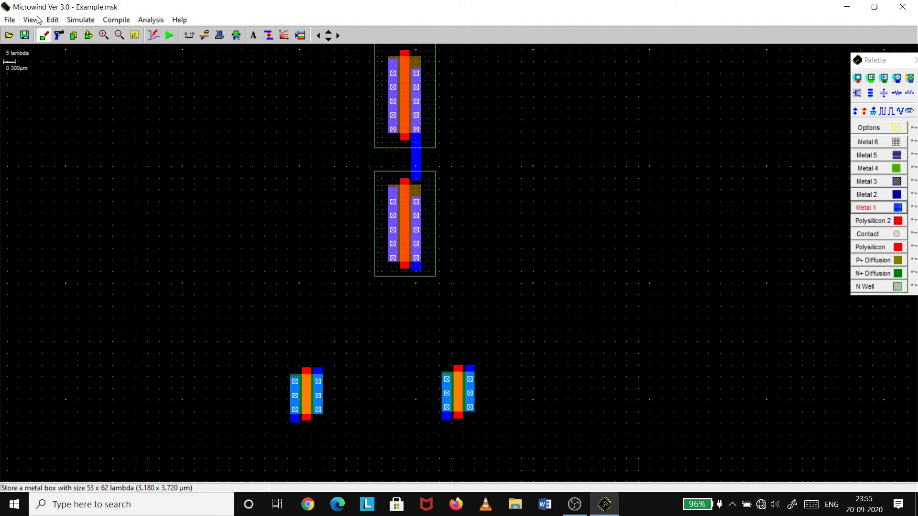
click(89, 35)
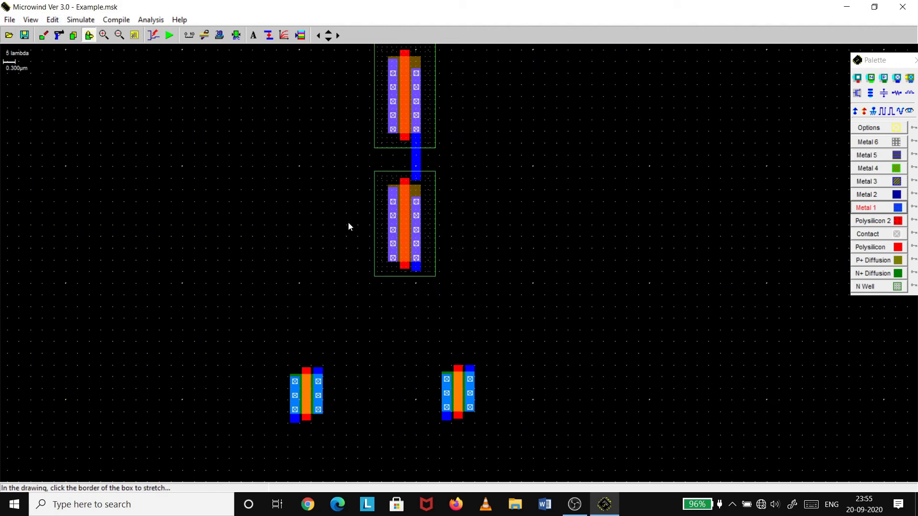
drag(357, 161, 468, 334)
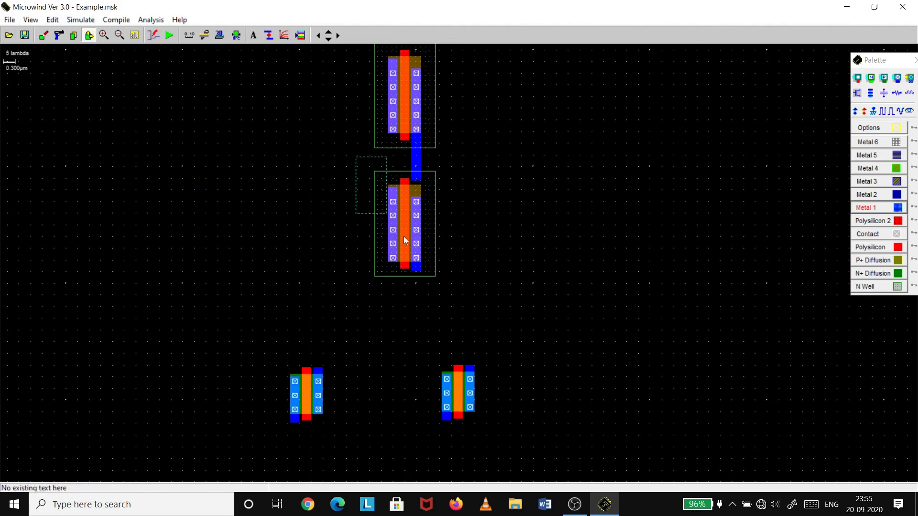
click(468, 333)
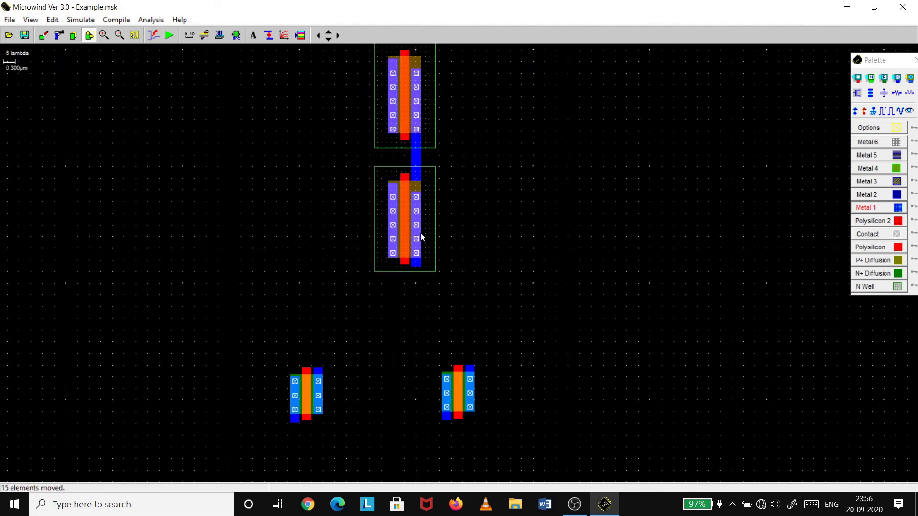
Step: Draw a Metal 1 strip down from the pMOS pair and a small pad above the left nMOS
click(899, 209)
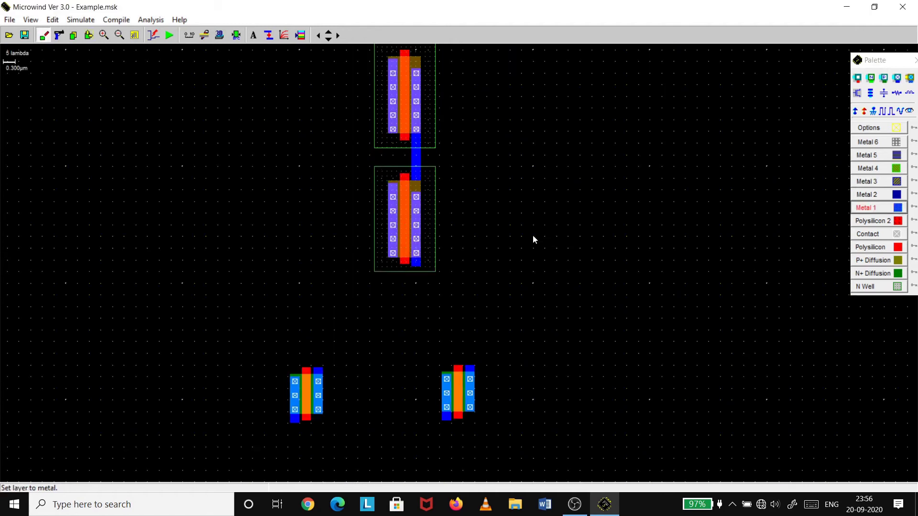
drag(415, 181, 421, 196)
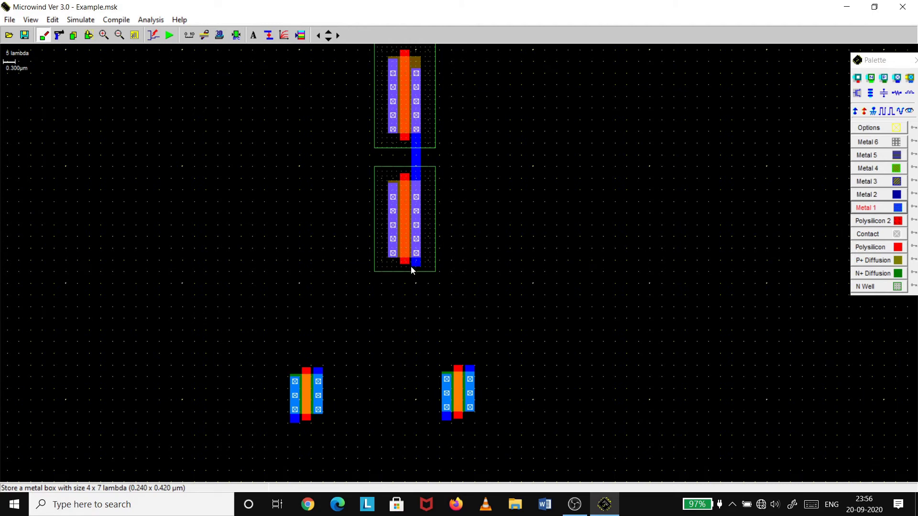
drag(411, 266, 421, 303)
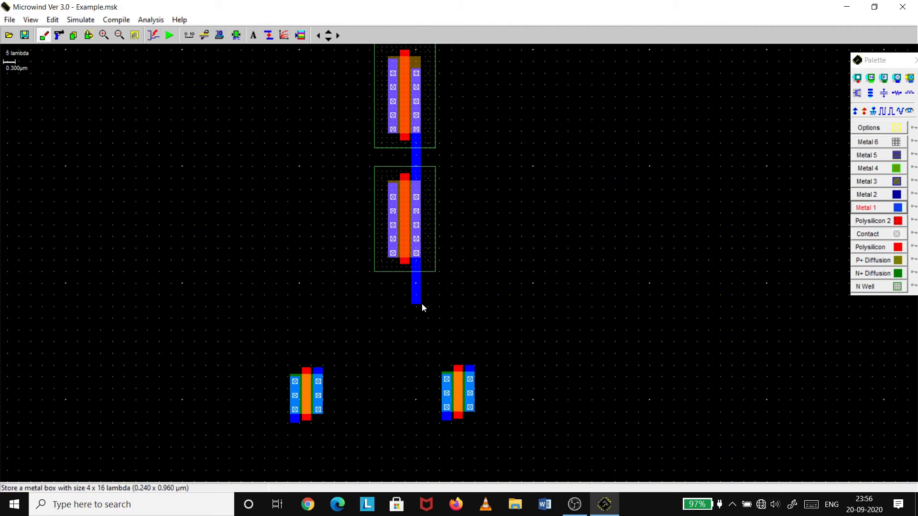
drag(314, 365, 325, 355)
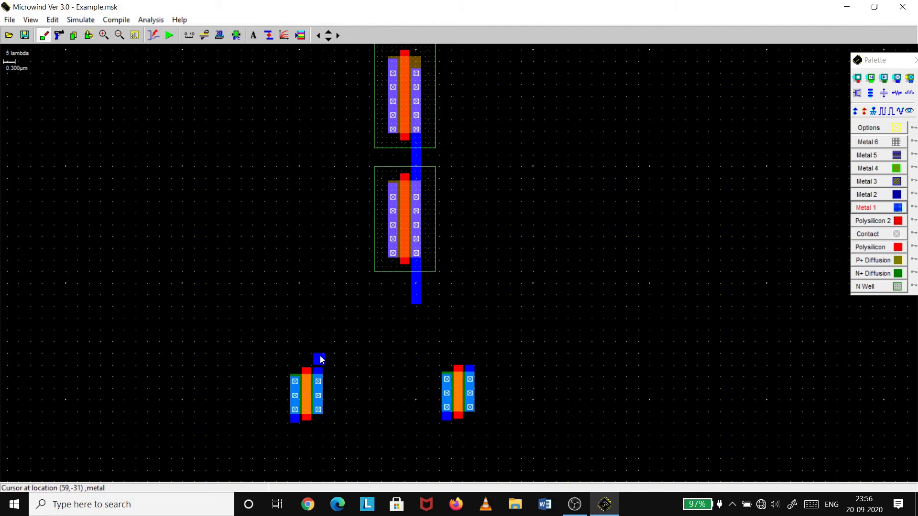
Step: Delete the stray metal pad above the left nMOS
click(58, 37)
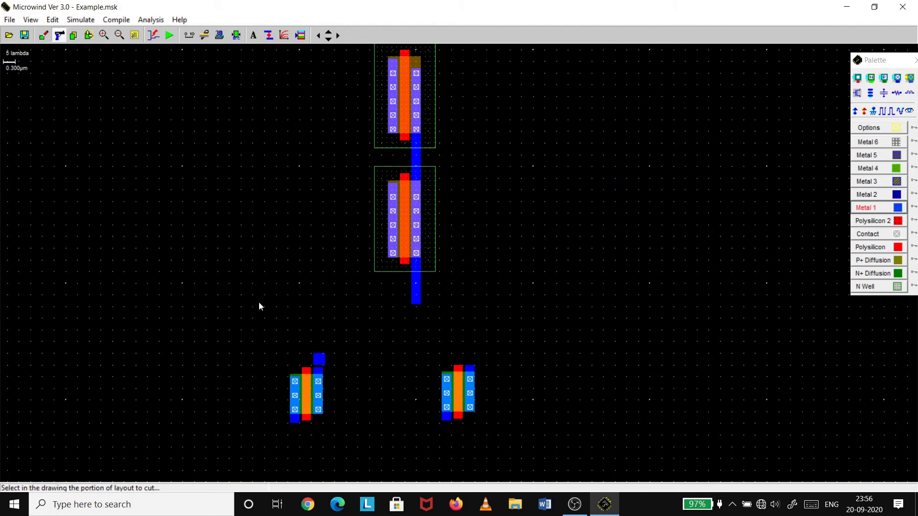
click(320, 359)
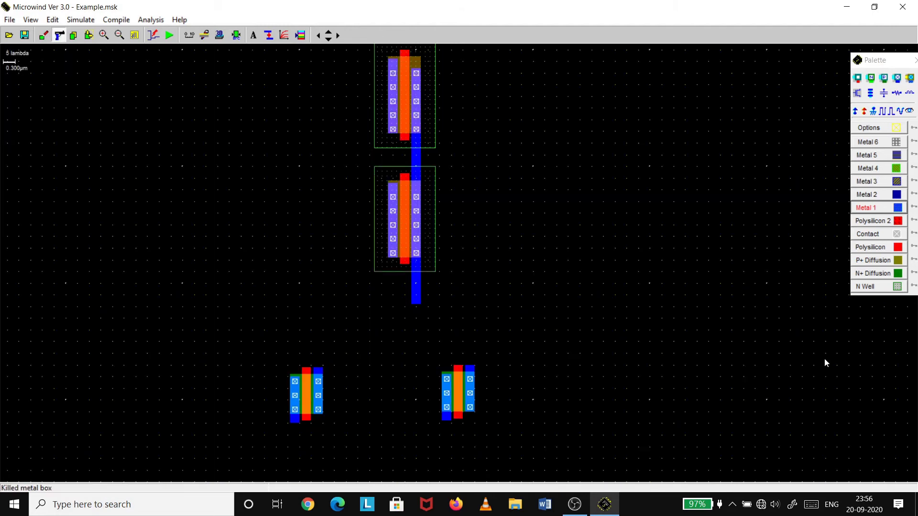
click(897, 207)
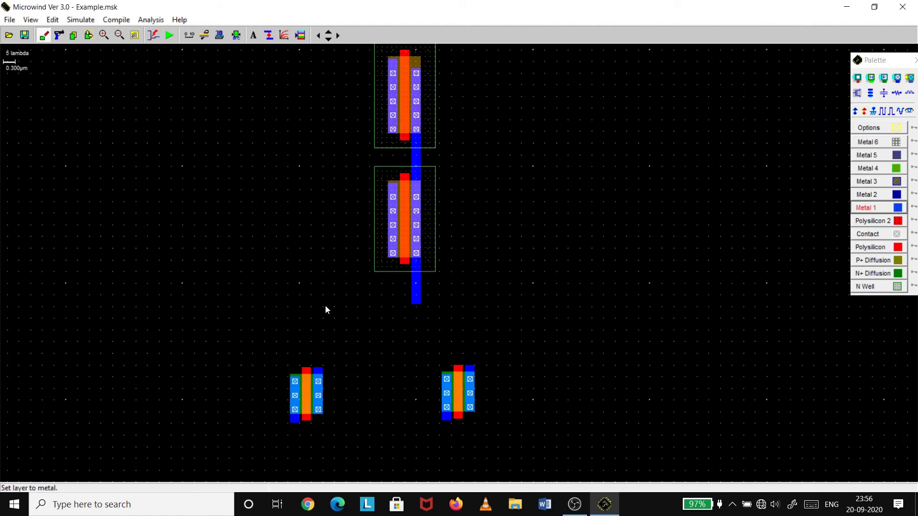
Step: Draw a horizontal Metal 1 strip under the pMOS output with vertical bars down to both nMOS
drag(325, 307, 486, 317)
drag(412, 301, 421, 309)
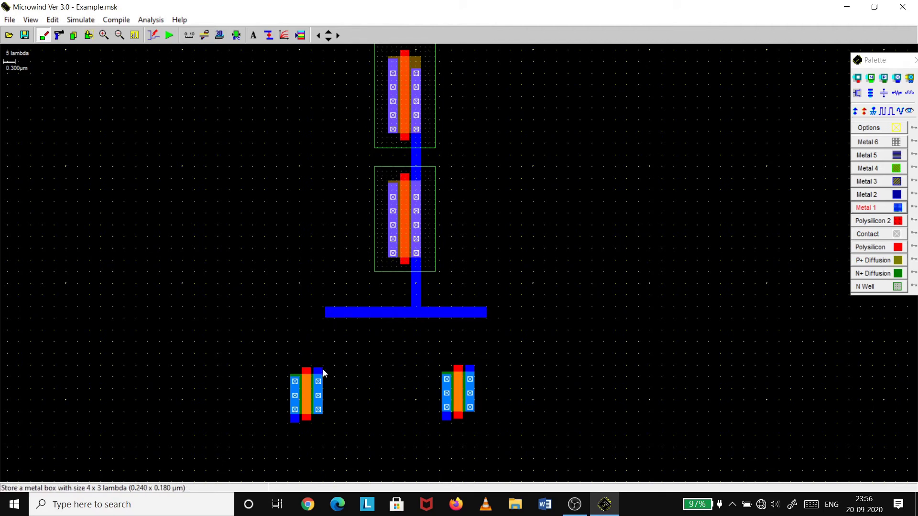
drag(314, 368, 325, 314)
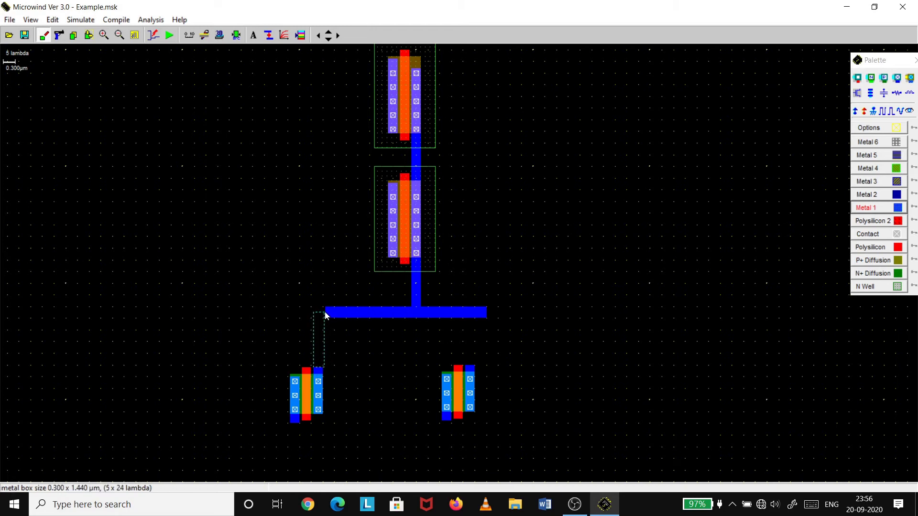
drag(325, 315, 330, 317)
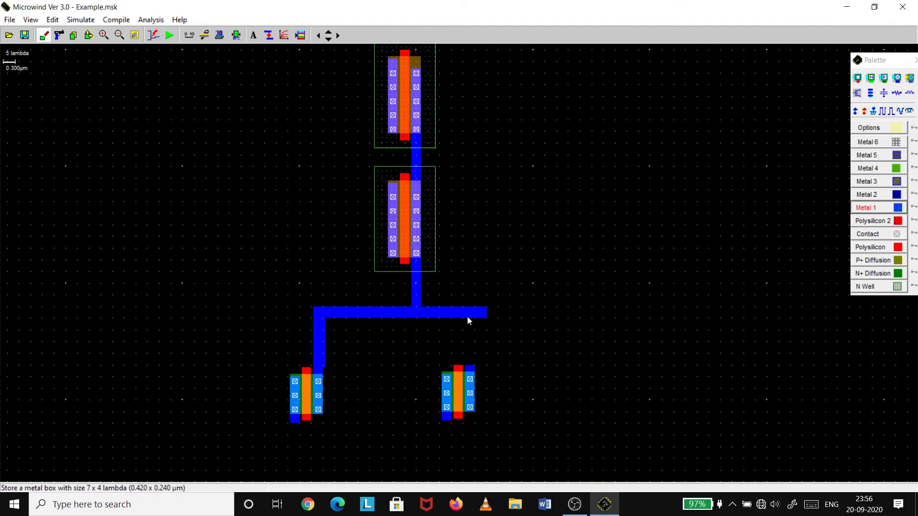
drag(466, 314, 476, 367)
Step: Draw metal 1 below both nMOS transistors and a horizontal bar joining their bottoms
click(897, 207)
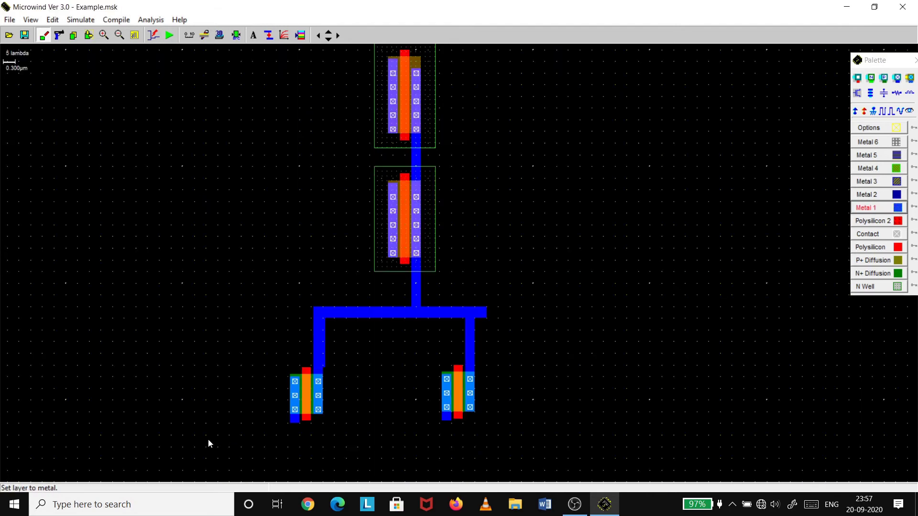
drag(288, 421, 297, 433)
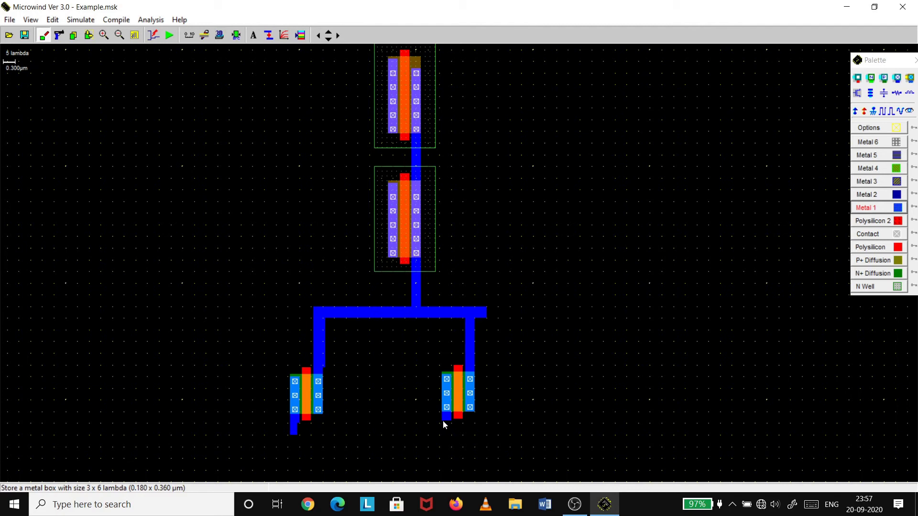
drag(442, 421, 449, 430)
drag(289, 434, 449, 435)
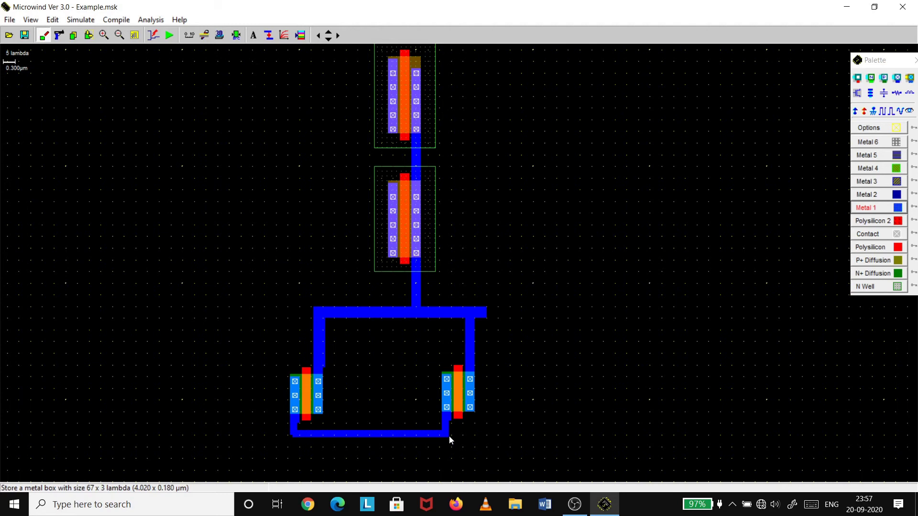
Step: Cut away the upper horizontal metal strip under the pMOS stack
click(60, 36)
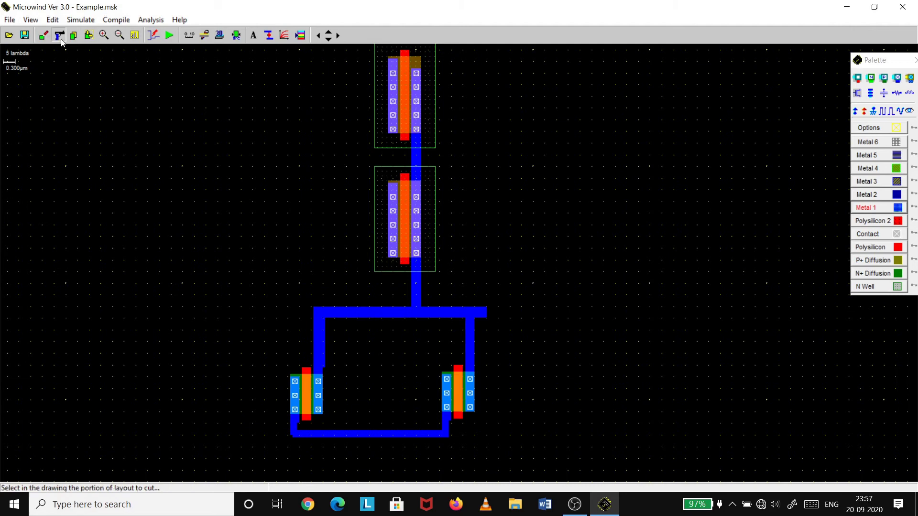
click(485, 314)
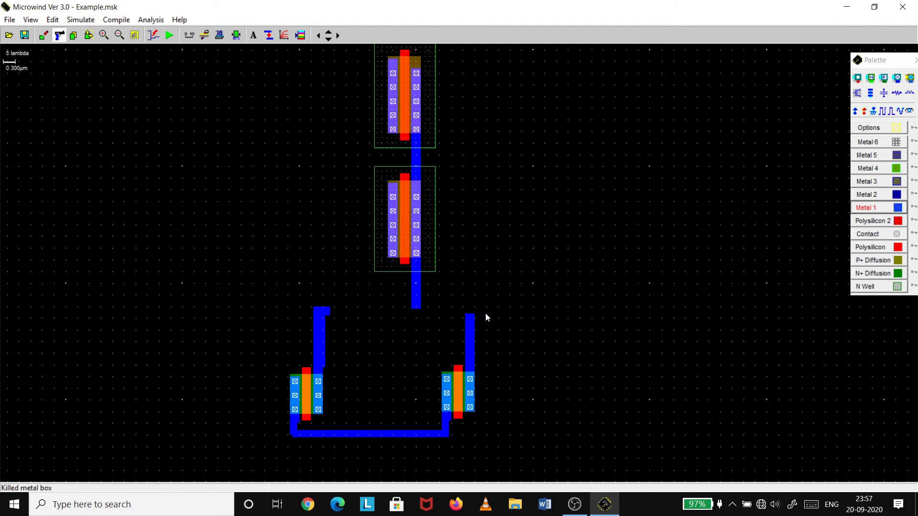
click(897, 208)
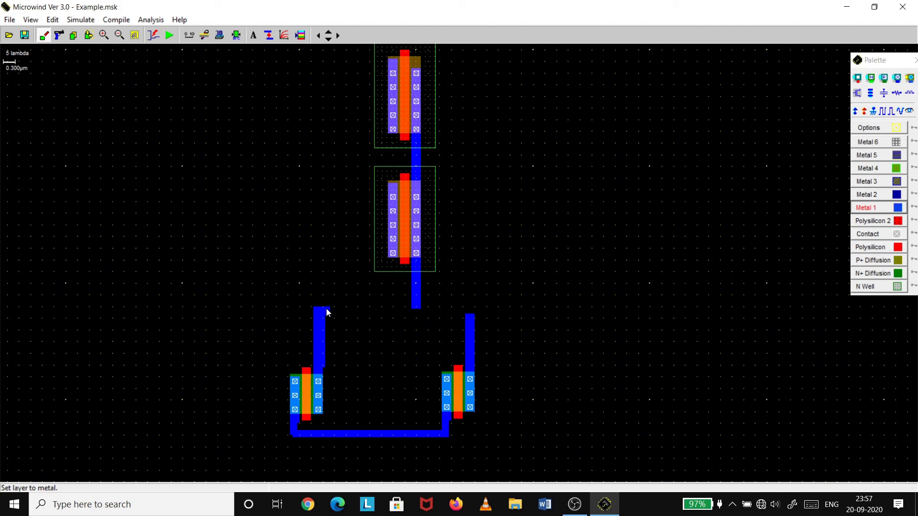
Step: Redraw the horizontal output strip and add Vdd+ labels on the upper and lower pMOS
mouse_move(327, 310)
mouse_down()
mouse_move(514, 310)
mouse_move(474, 317)
mouse_up()
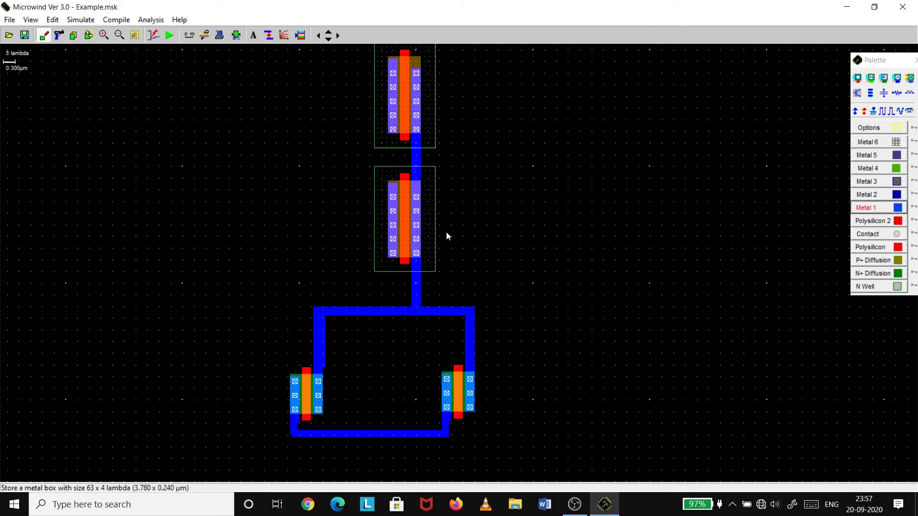
click(884, 111)
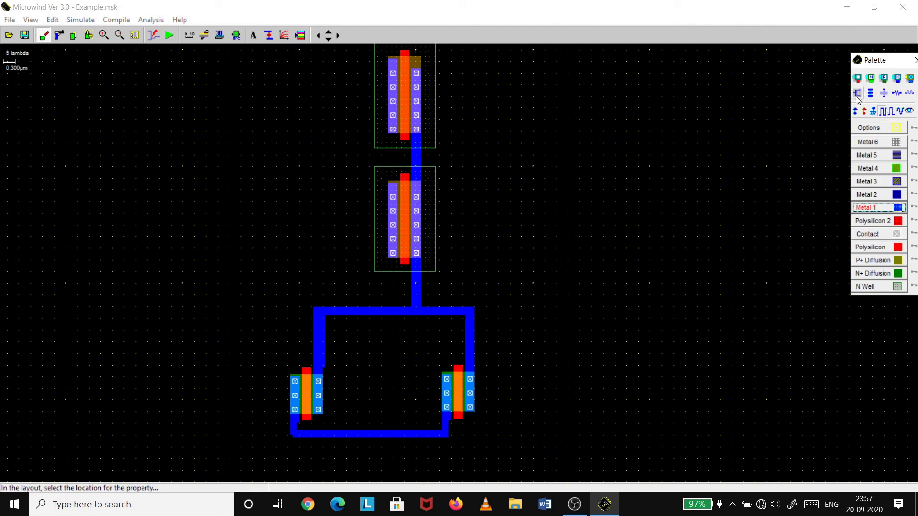
click(854, 113)
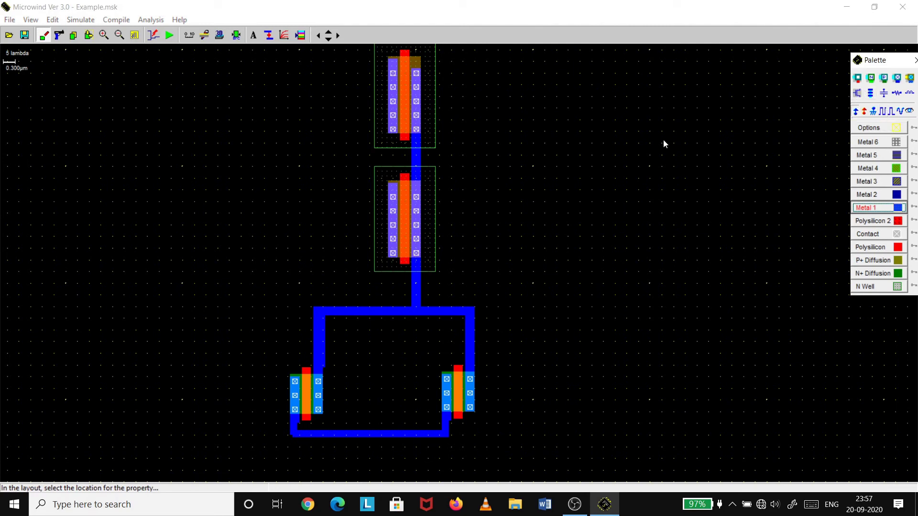
click(426, 57)
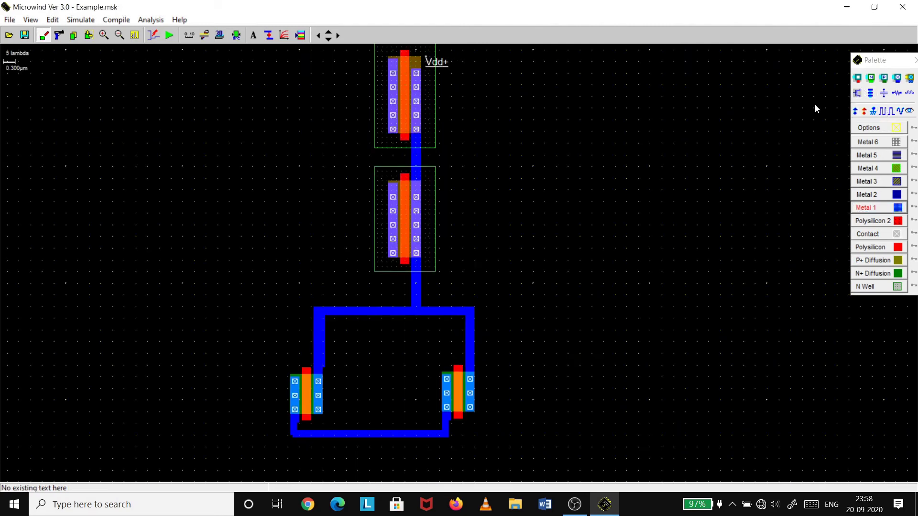
click(855, 113)
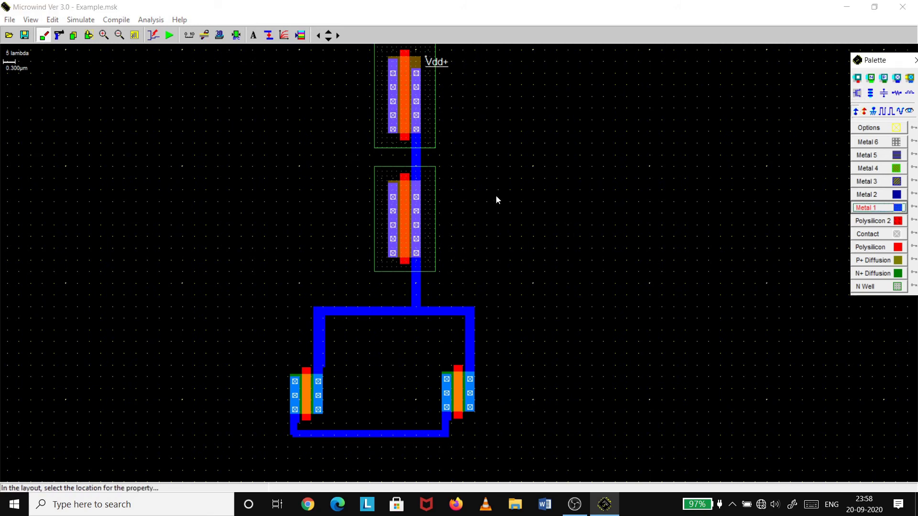
click(429, 184)
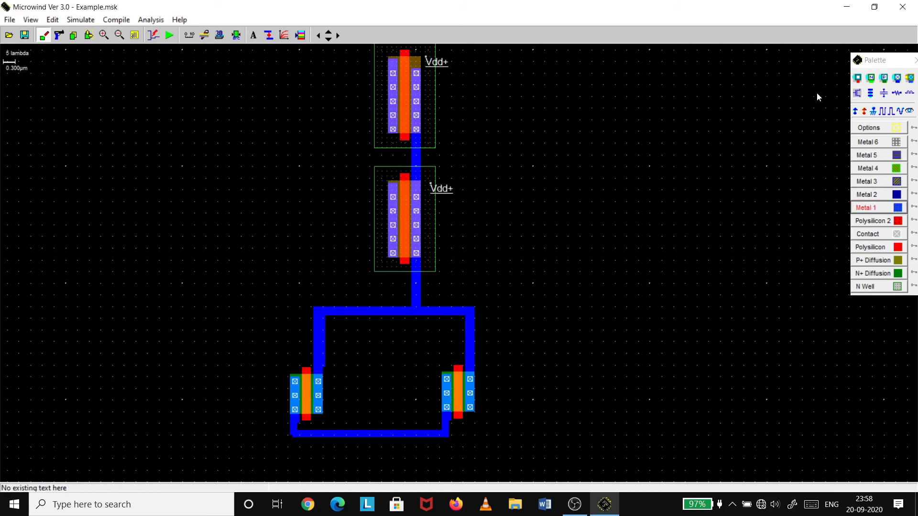
Step: Add another Vdd+ on the upper pMOS's left side and a Vss- on the bottom metal line
click(855, 111)
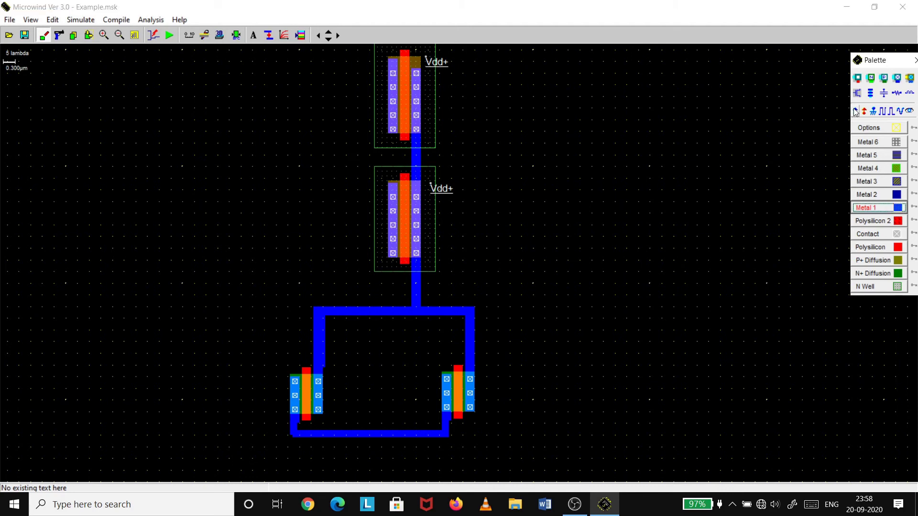
click(391, 66)
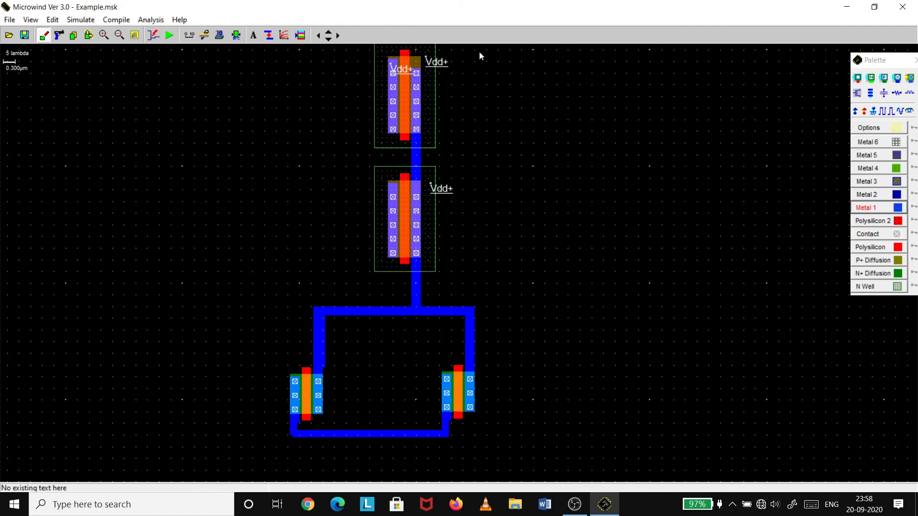
click(872, 113)
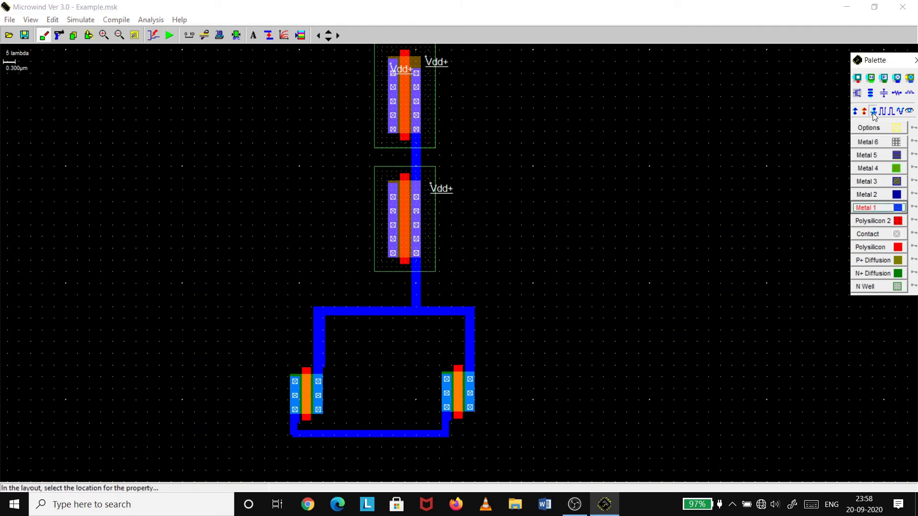
click(369, 433)
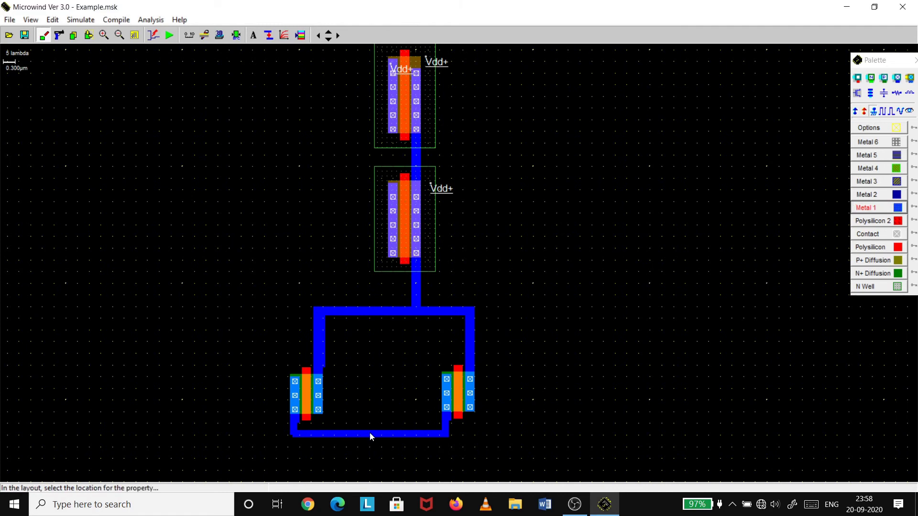
click(880, 112)
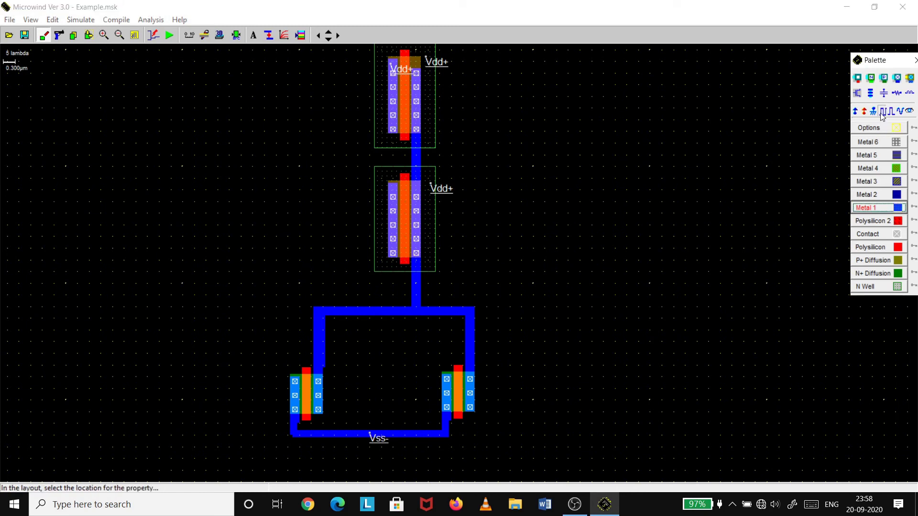
Step: Add clock A to the upper pMOS gate with 0.500 ns low and high times
click(410, 138)
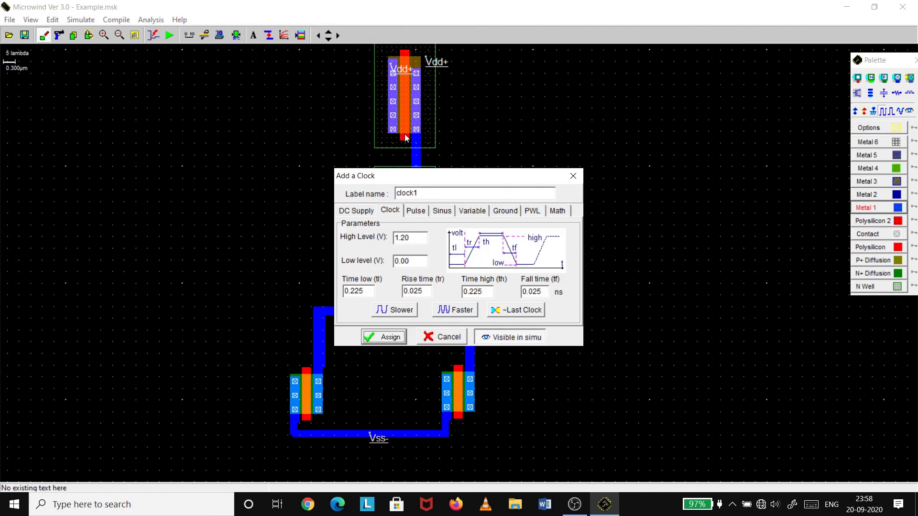
drag(423, 193, 401, 193)
text(A)
drag(366, 292, 337, 300)
text(0.)
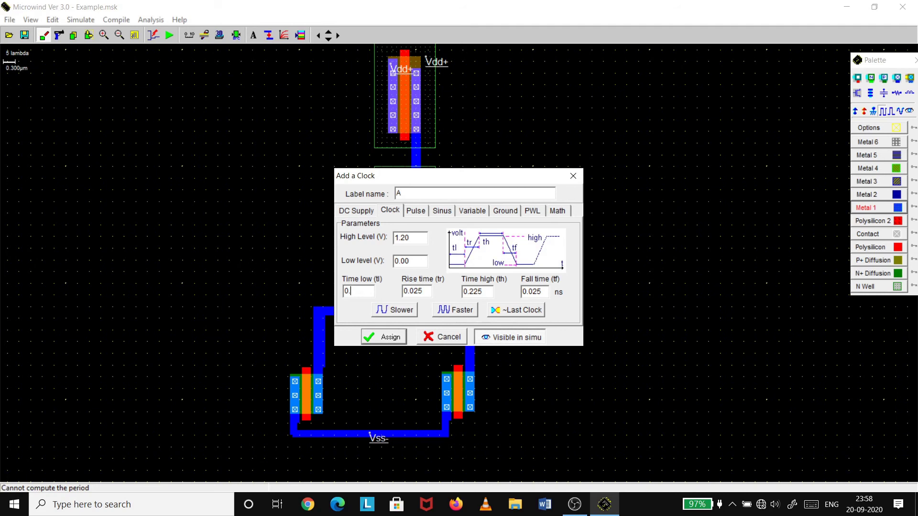
text(500)
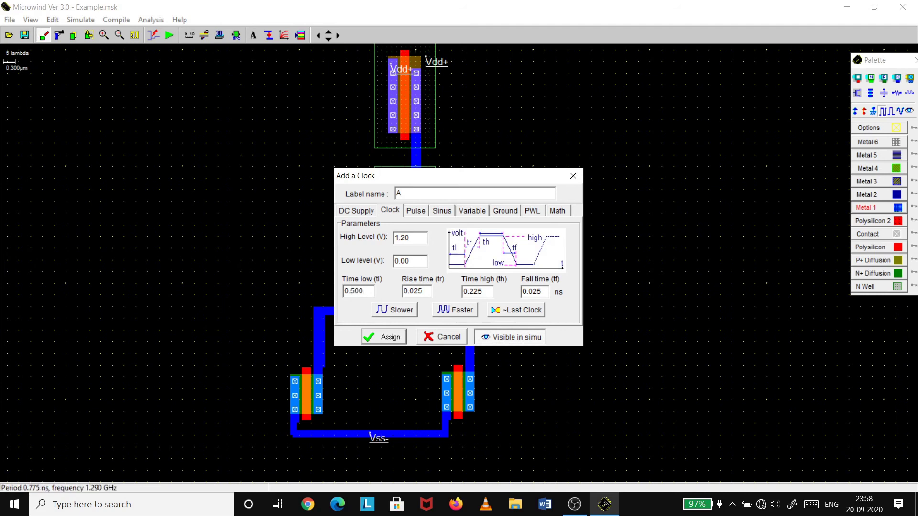
drag(488, 292, 463, 292)
text(0.500)
click(387, 338)
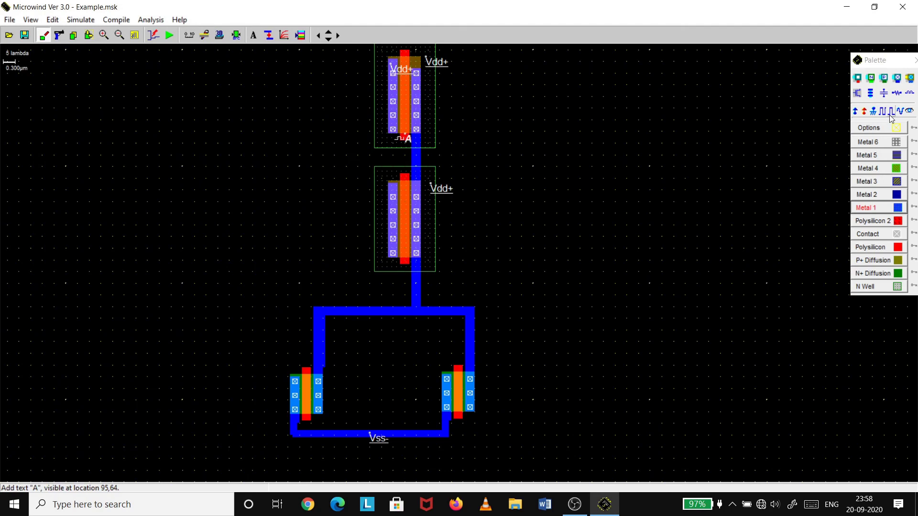
Step: Add clock B to the lower pMOS gate with 0.750 ns low and high times
click(882, 113)
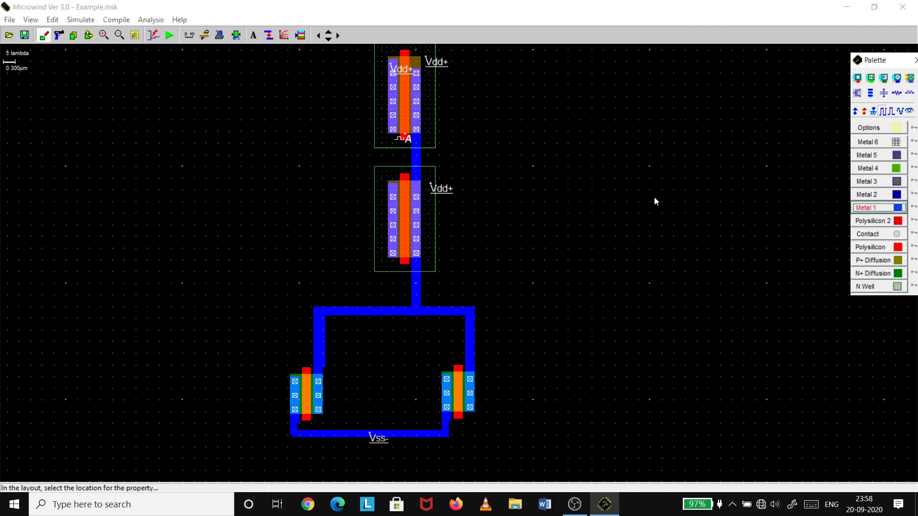
click(406, 262)
drag(419, 193, 388, 192)
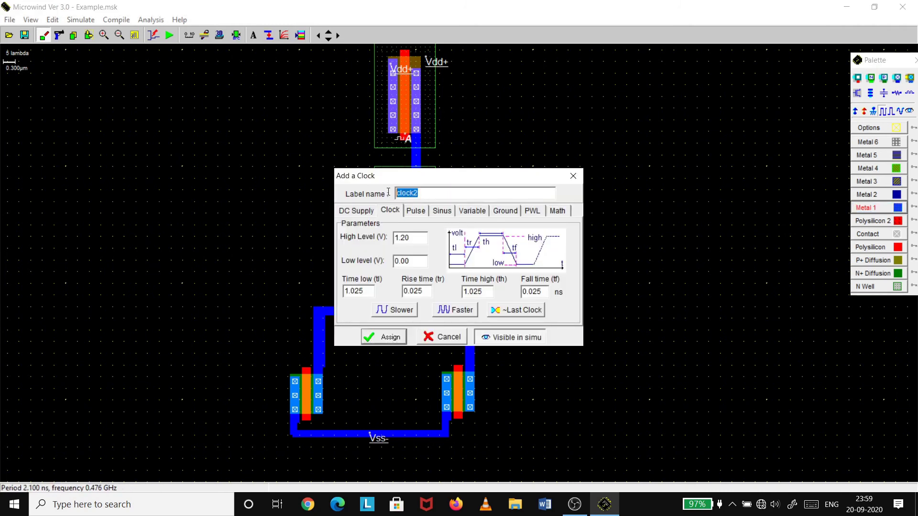
text(B)
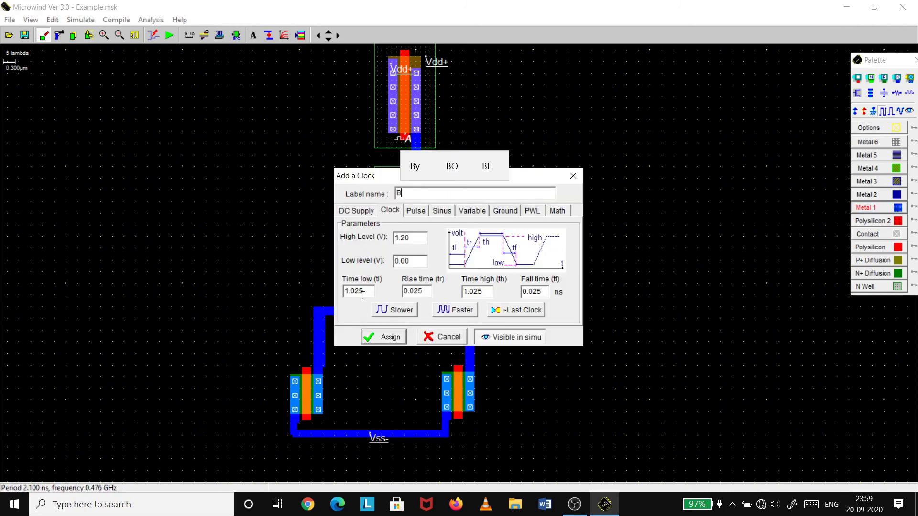
drag(362, 294, 343, 291)
text(0.)
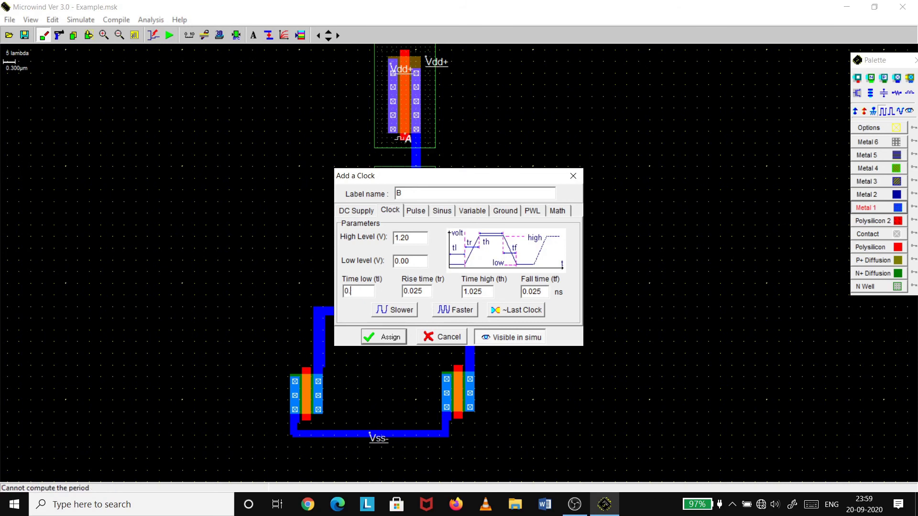
text(750)
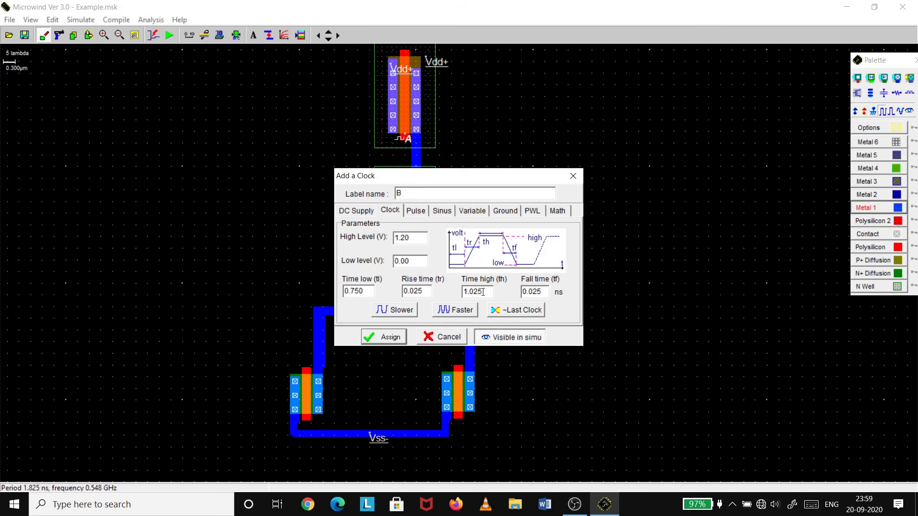
drag(479, 291, 455, 296)
text(0.)
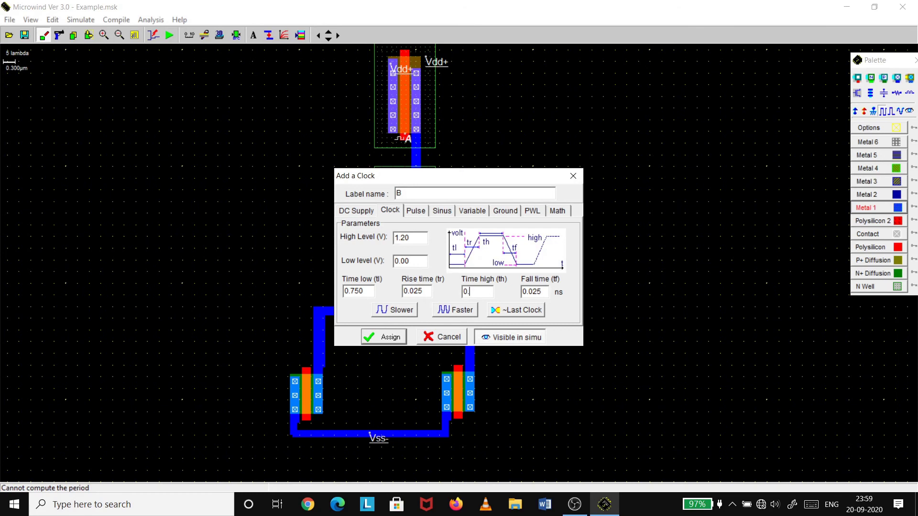
text(750)
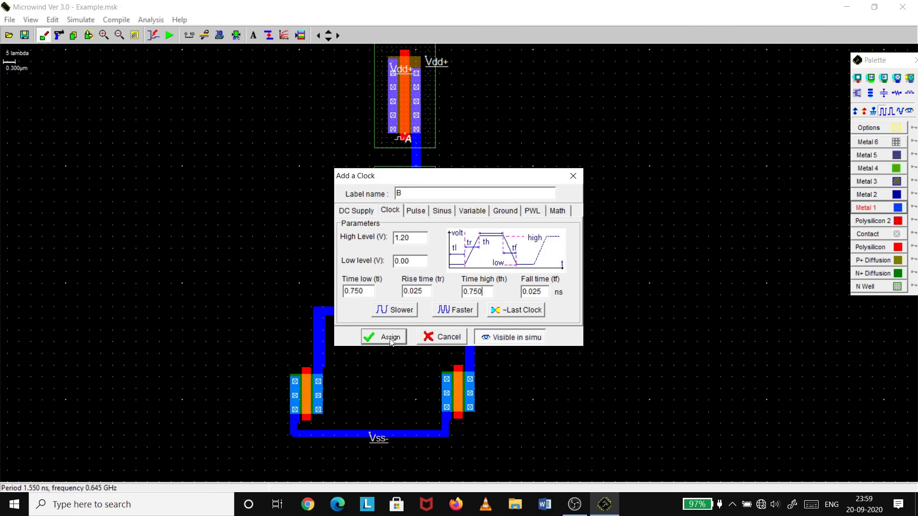
click(389, 338)
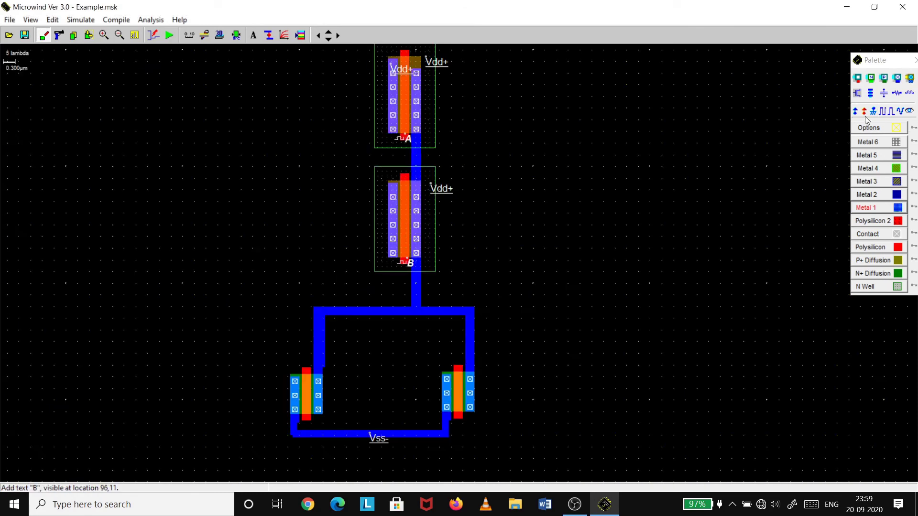
Step: Add clock A (0.500 ns low/high) to the left nMOS gate
click(885, 111)
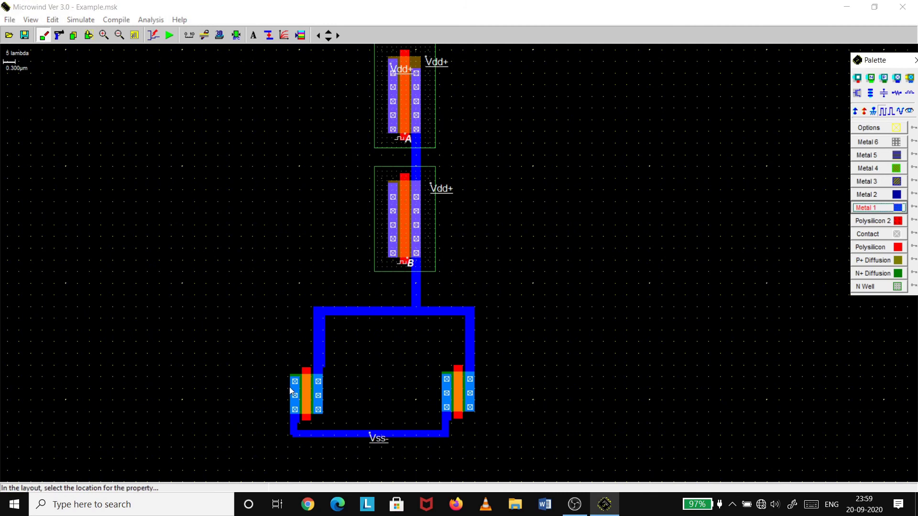
click(308, 376)
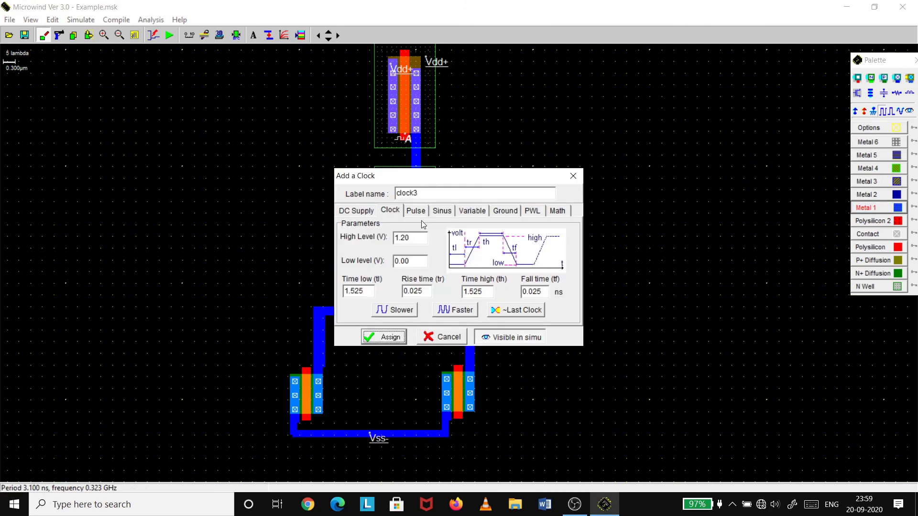
drag(415, 192, 394, 192)
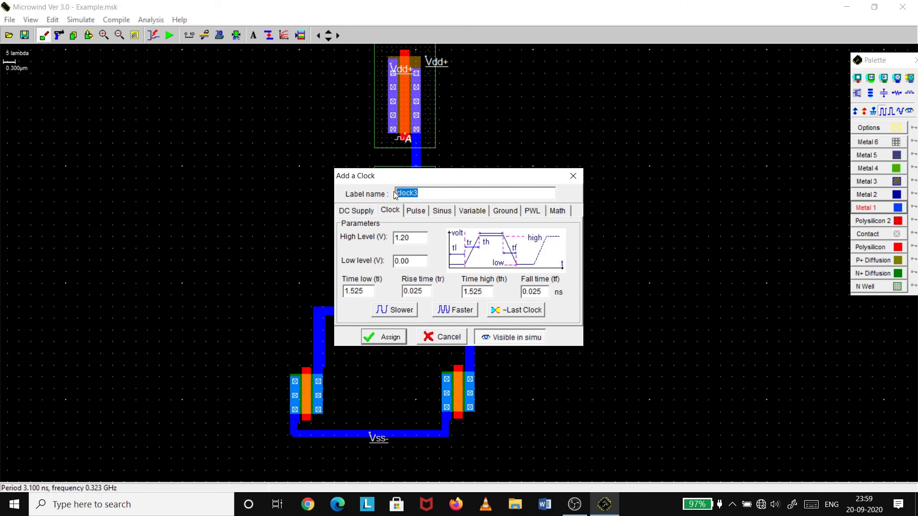
text(A)
drag(366, 291, 345, 292)
text(0.)
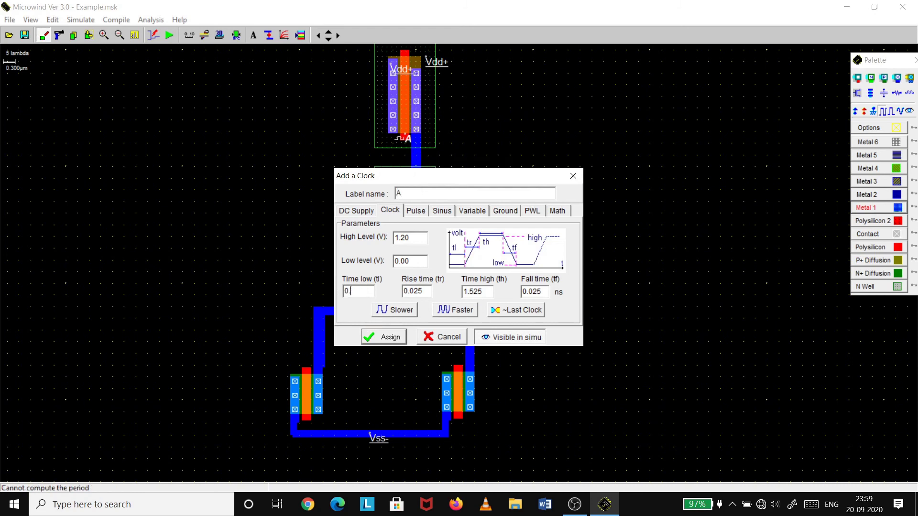
text(500)
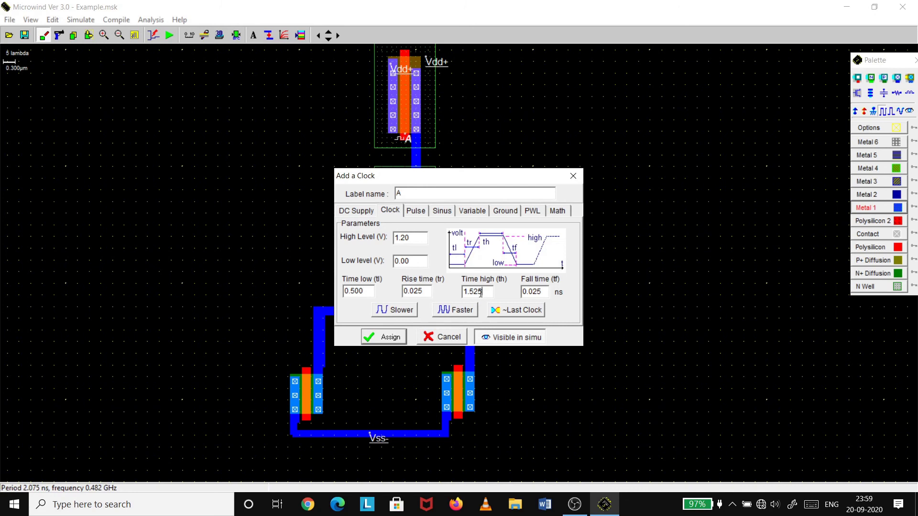
drag(486, 292, 462, 292)
text(0.5)
text(00)
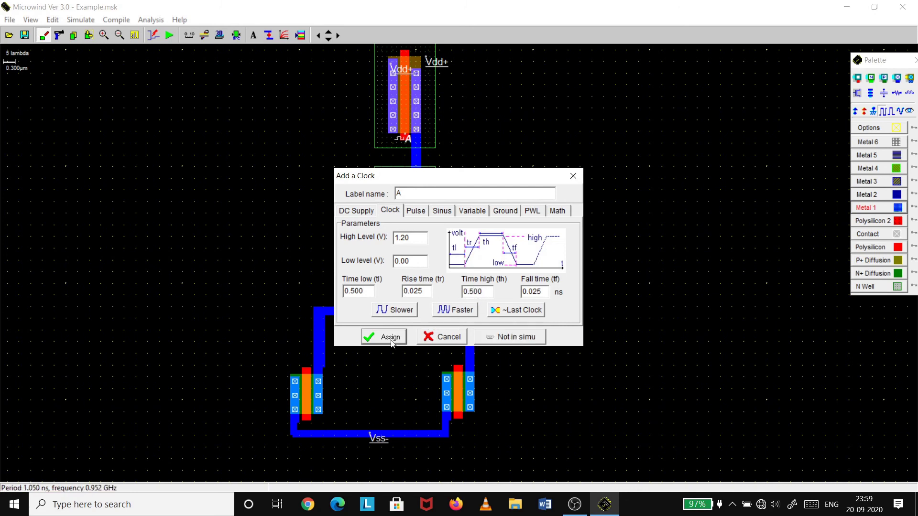
click(385, 337)
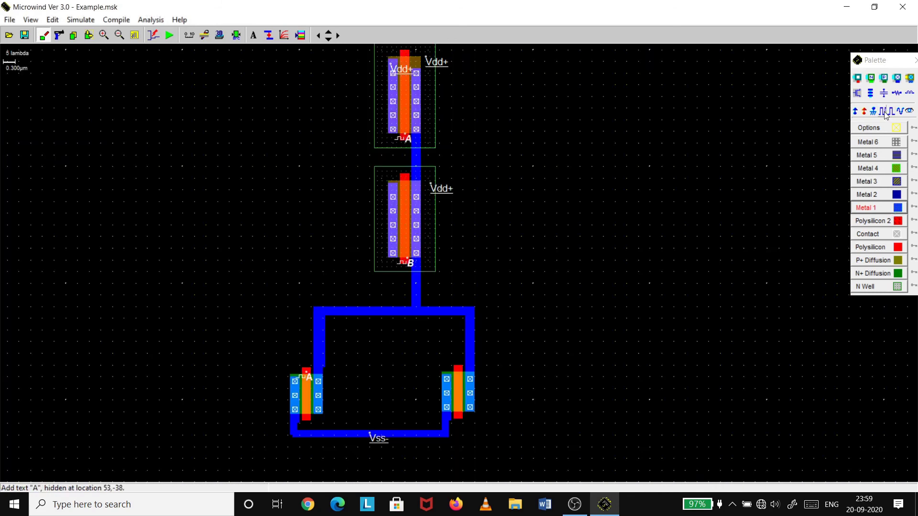
Step: Add clock B (0.750 ns low/high) to the right nMOS gate, excluded from simulation plots
click(460, 369)
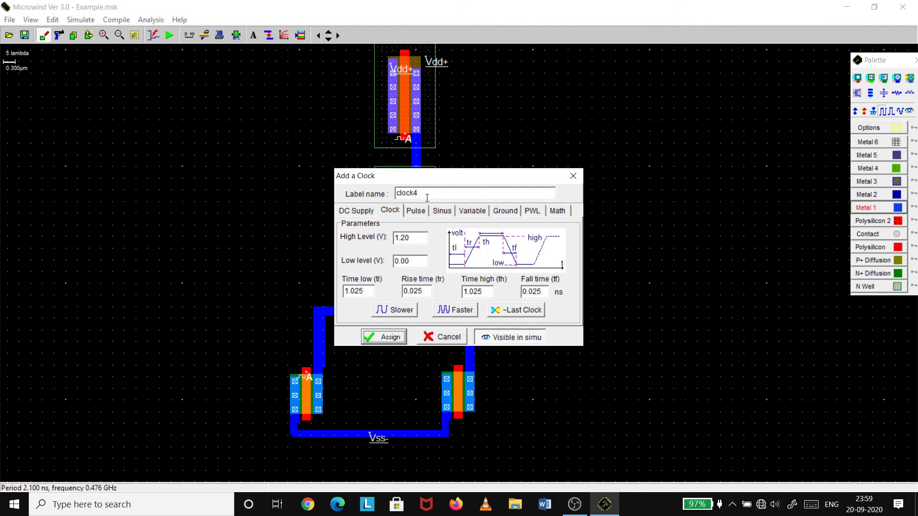
double_click(395, 197)
text(B)
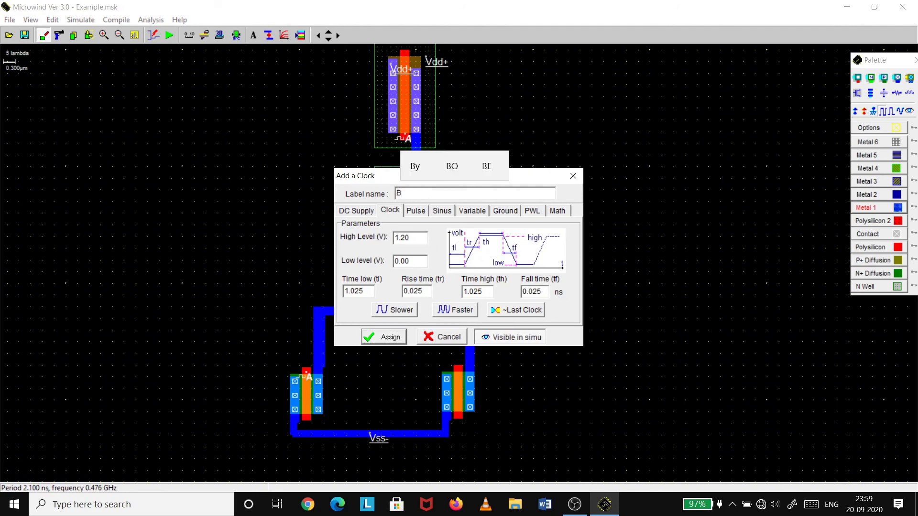
double_click(362, 290)
text(0)
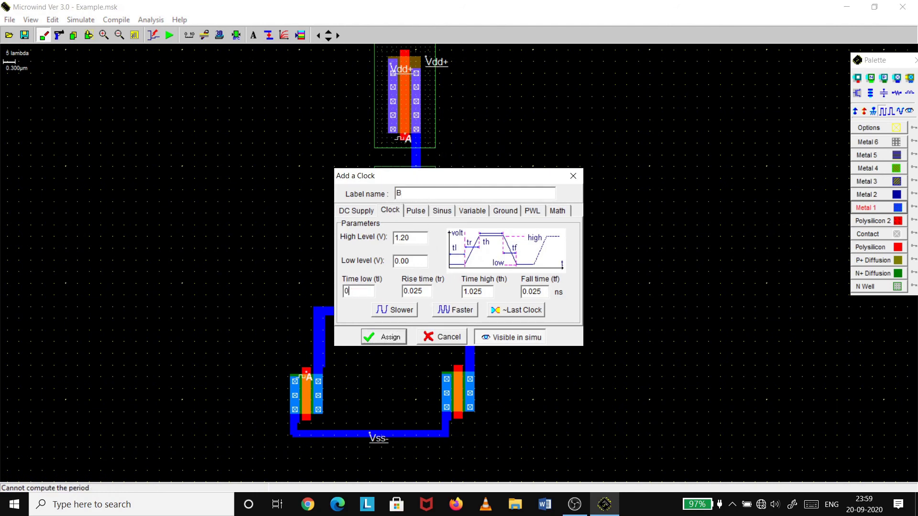
text(.750)
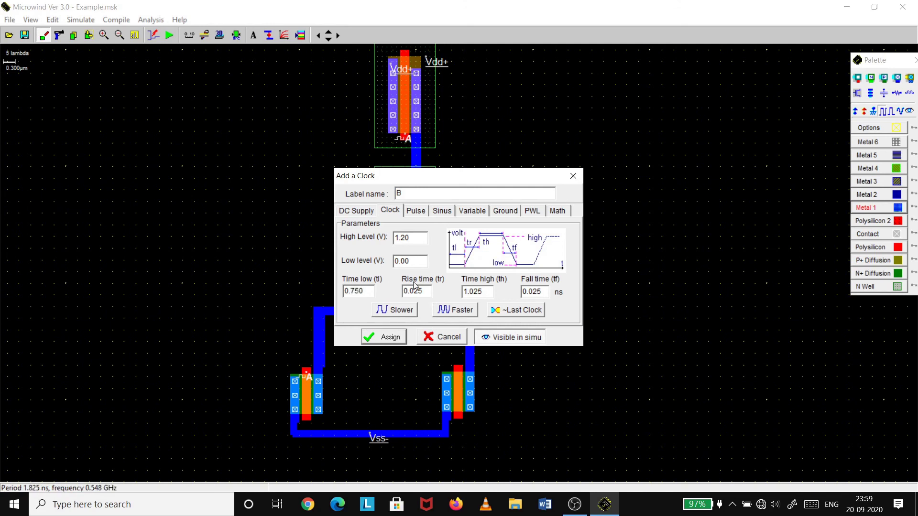
click(484, 292)
double_click(484, 293)
text(0)
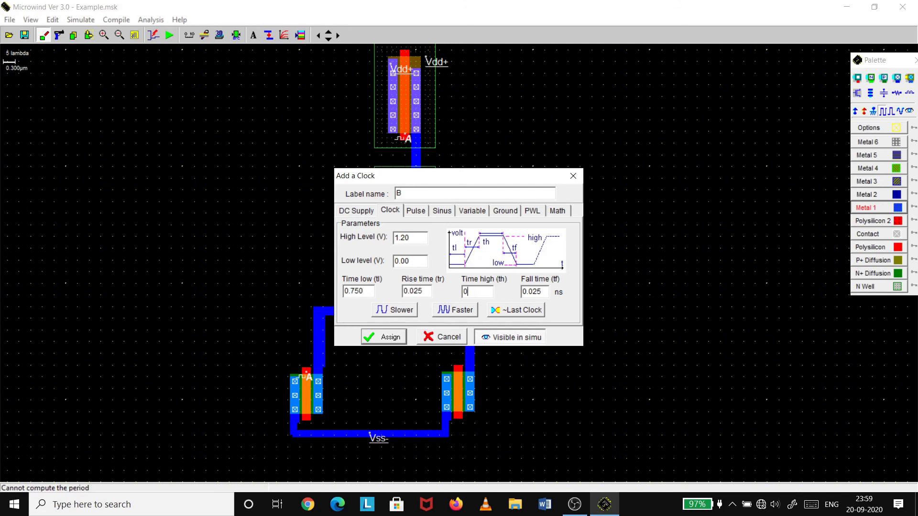
text(.750)
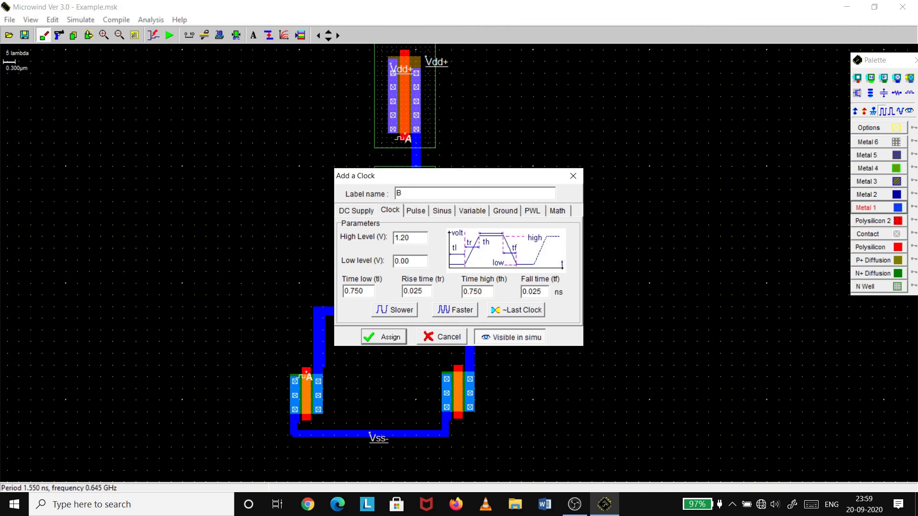
click(534, 339)
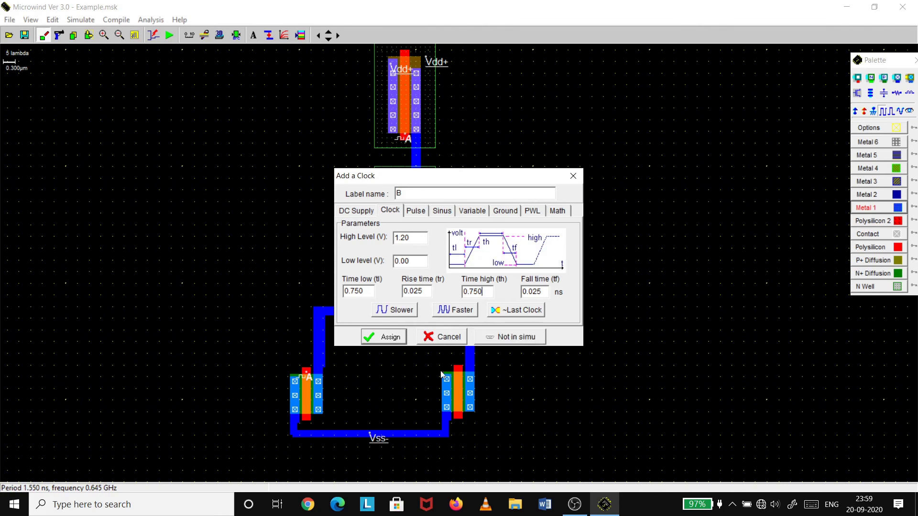
click(396, 341)
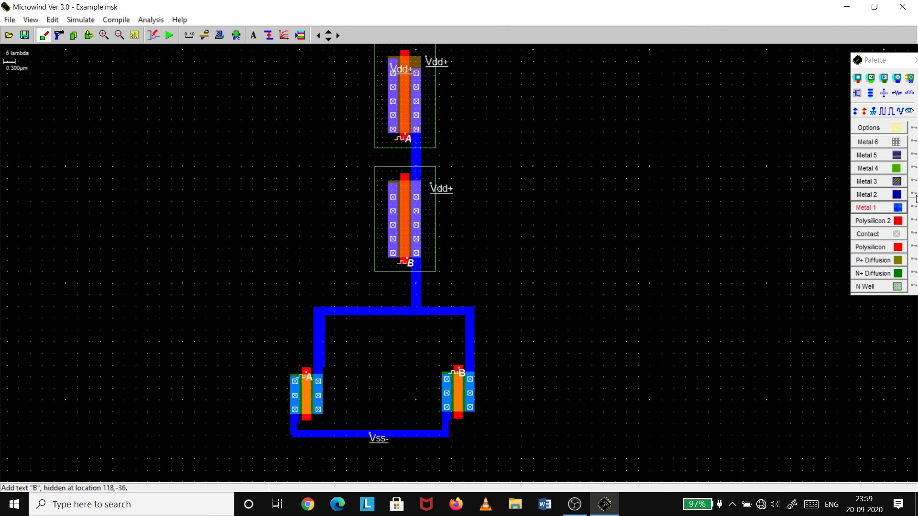
Step: Place the text label OUTPUT on the output wire
click(909, 110)
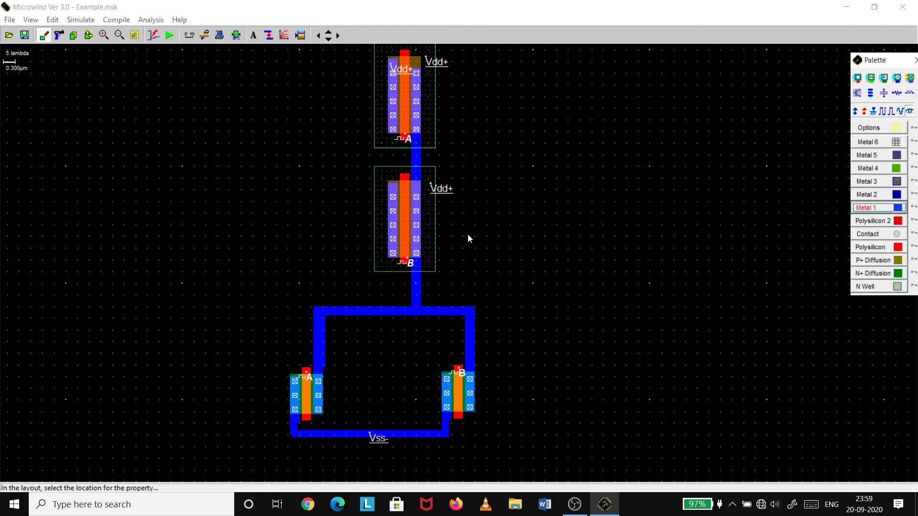
click(416, 286)
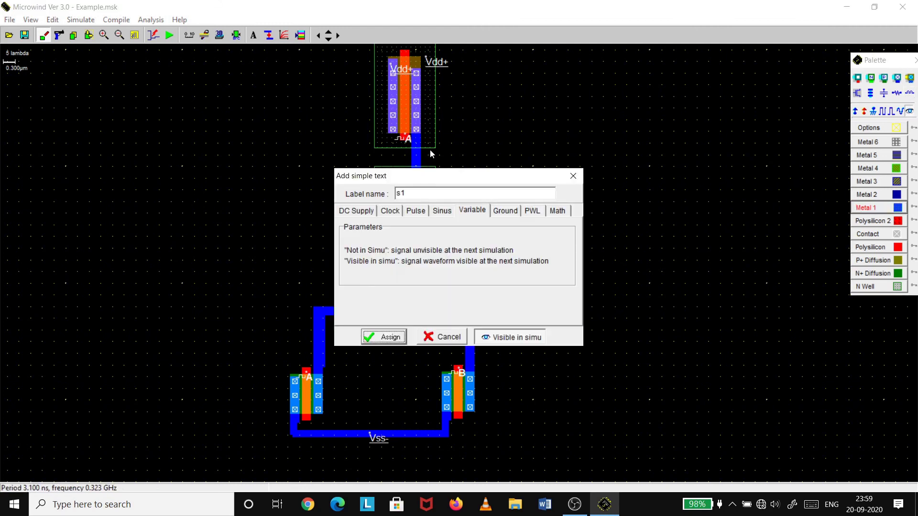
text(OUTPU)
text(T)
click(388, 339)
click(169, 36)
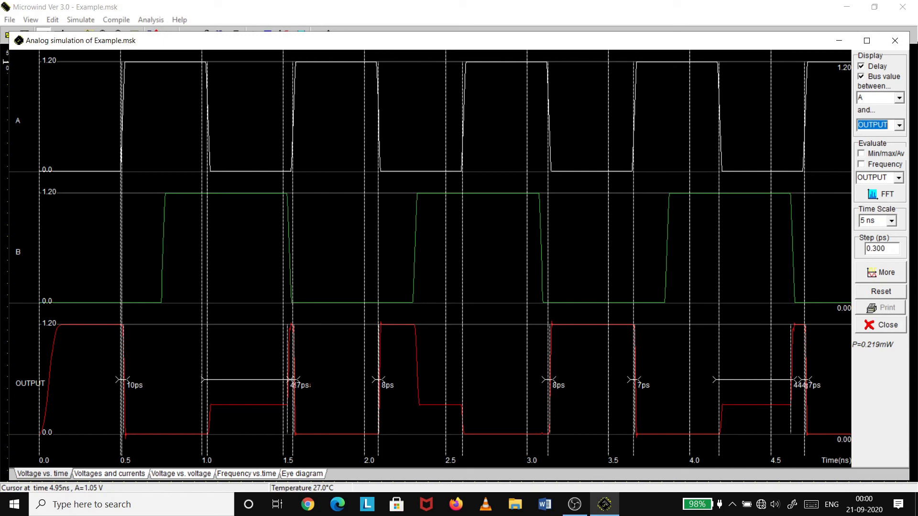
Step: Attach a 0.01 pF load capacitor to the OUTPUT node and rerun the analog simulation
click(894, 41)
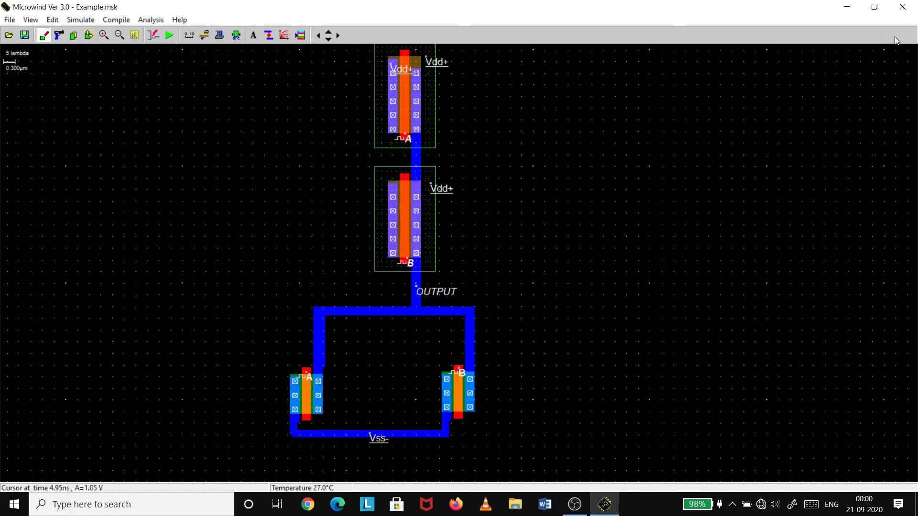
click(300, 36)
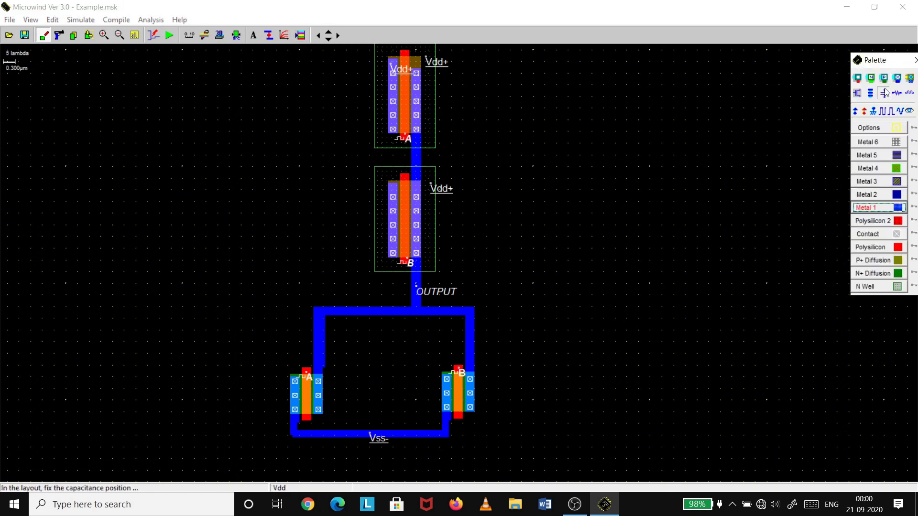
click(884, 92)
click(419, 283)
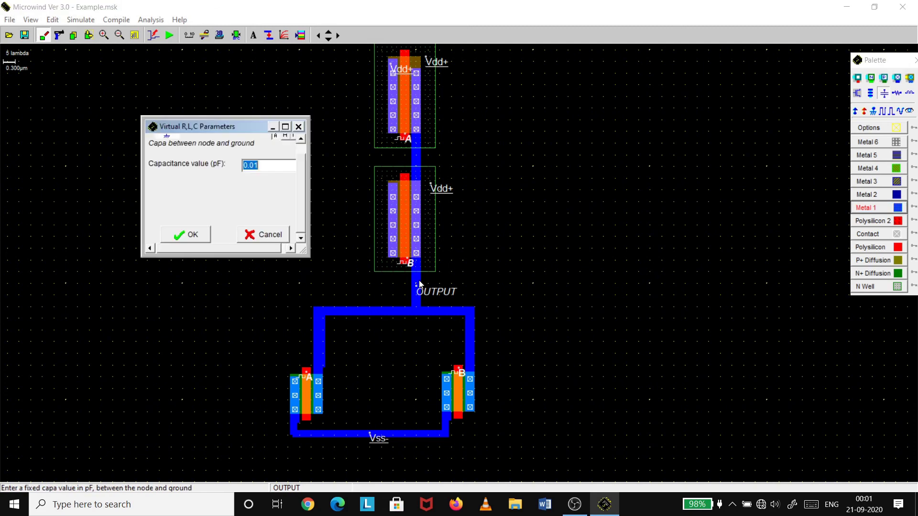
click(194, 237)
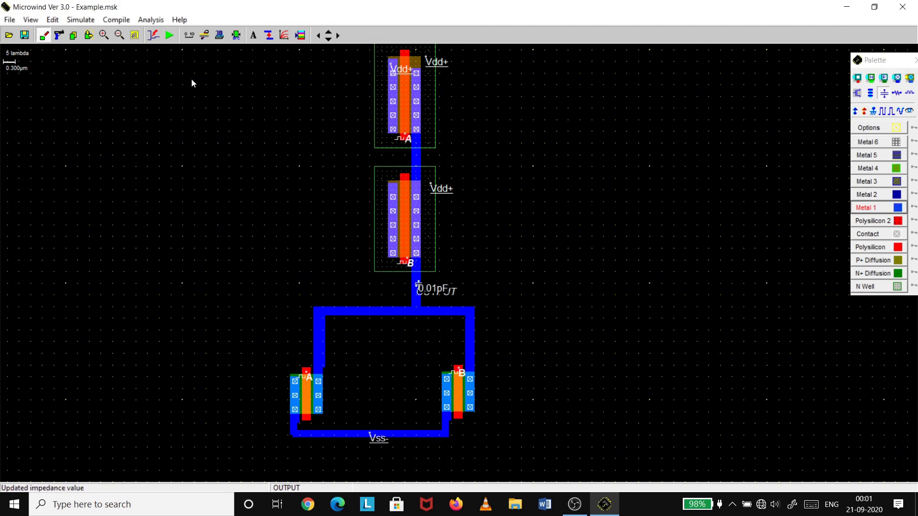
click(169, 32)
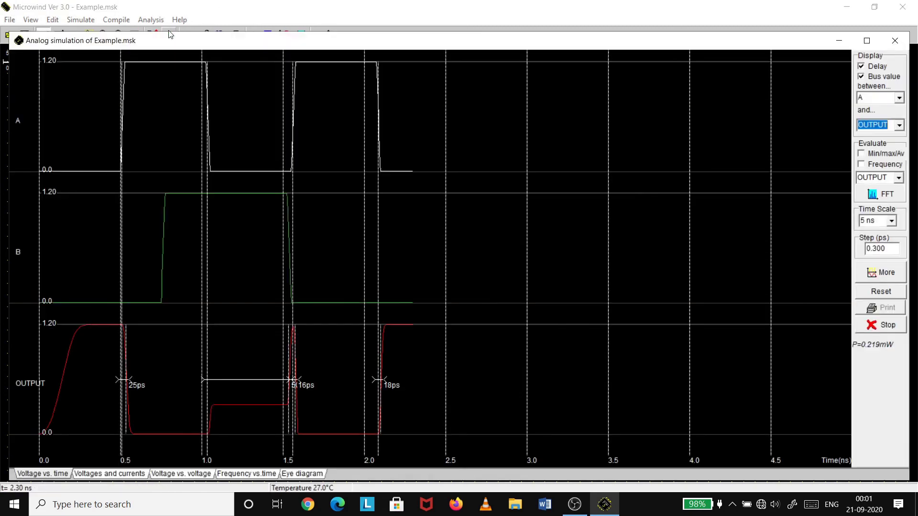